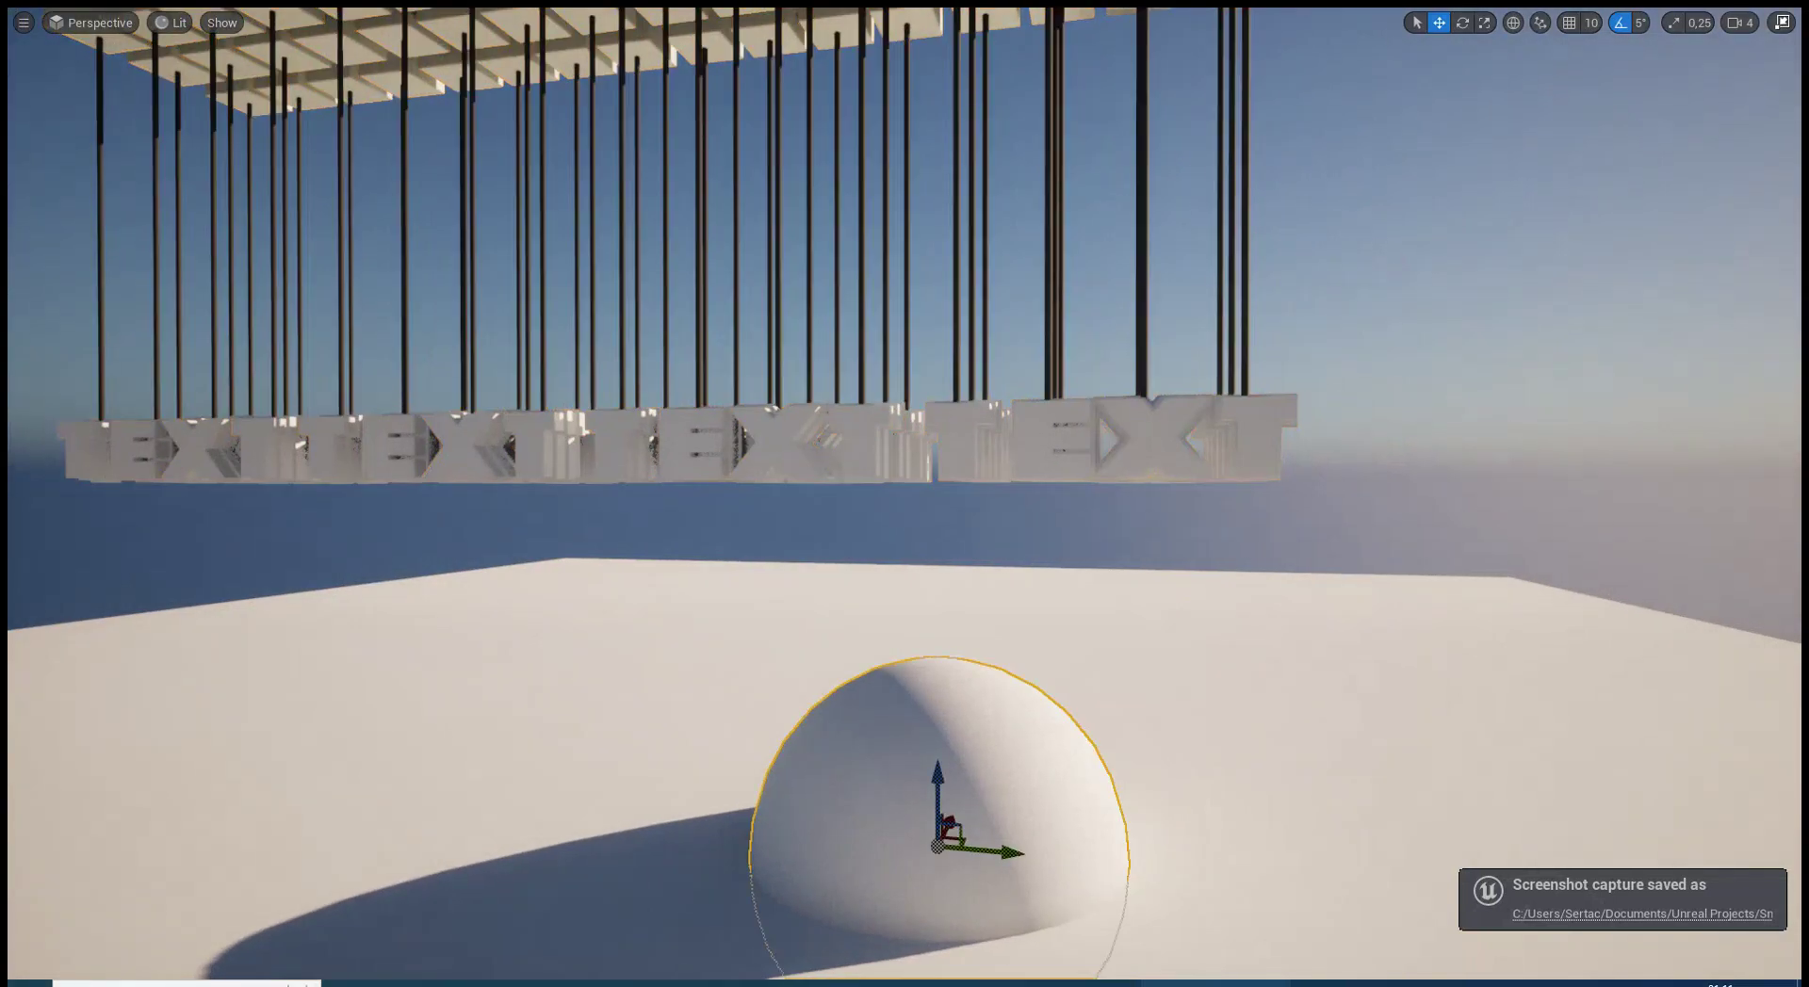
Swing the sphere through the hanging TEXT letters, then pull the view back over the rig
mouse_move(950, 831)
mouse_down()
mouse_move(1080, 597)
mouse_move(978, 556)
mouse_move(718, 547)
mouse_move(376, 496)
mouse_move(1108, 484)
mouse_move(1080, 646)
mouse_move(1006, 607)
mouse_up()
mouse_move(1006, 606)
right_down()
mouse_move(985, 518)
mouse_move(923, 528)
right_up()
drag(1142, 725, 1136, 480)
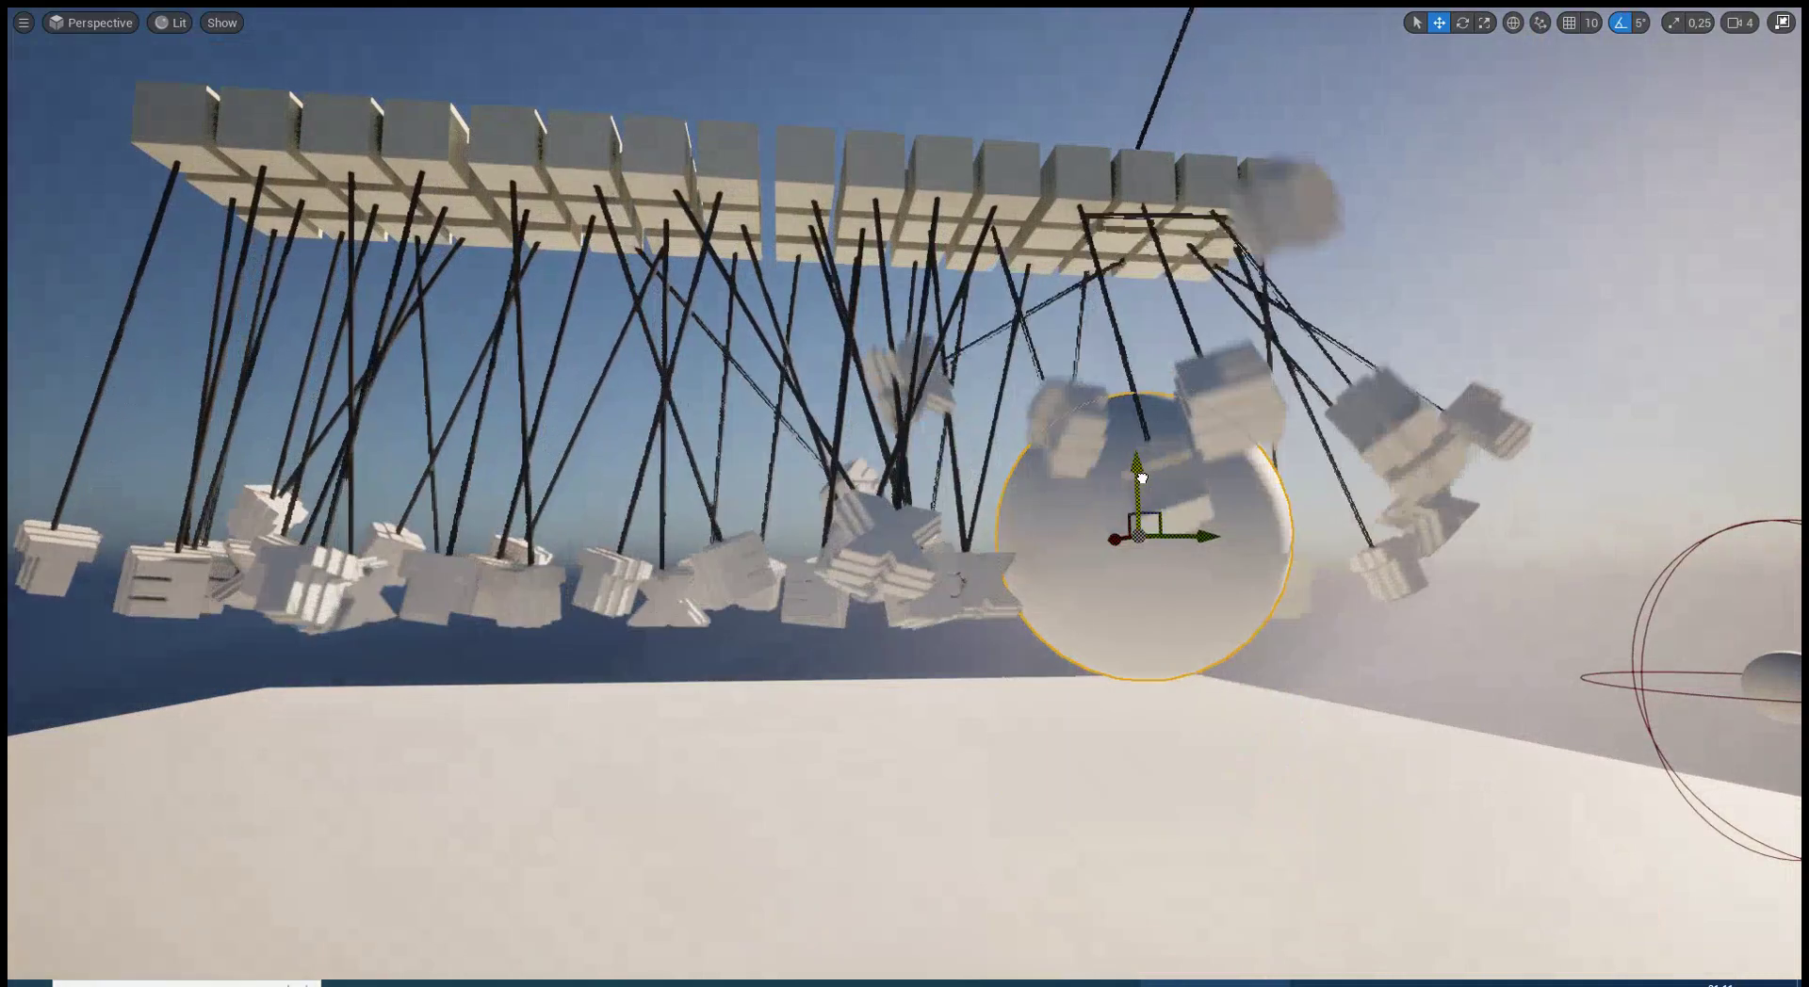
mouse_move(1201, 568)
mouse_down()
mouse_move(278, 565)
mouse_move(789, 565)
mouse_move(1329, 625)
mouse_move(1649, 603)
mouse_up()
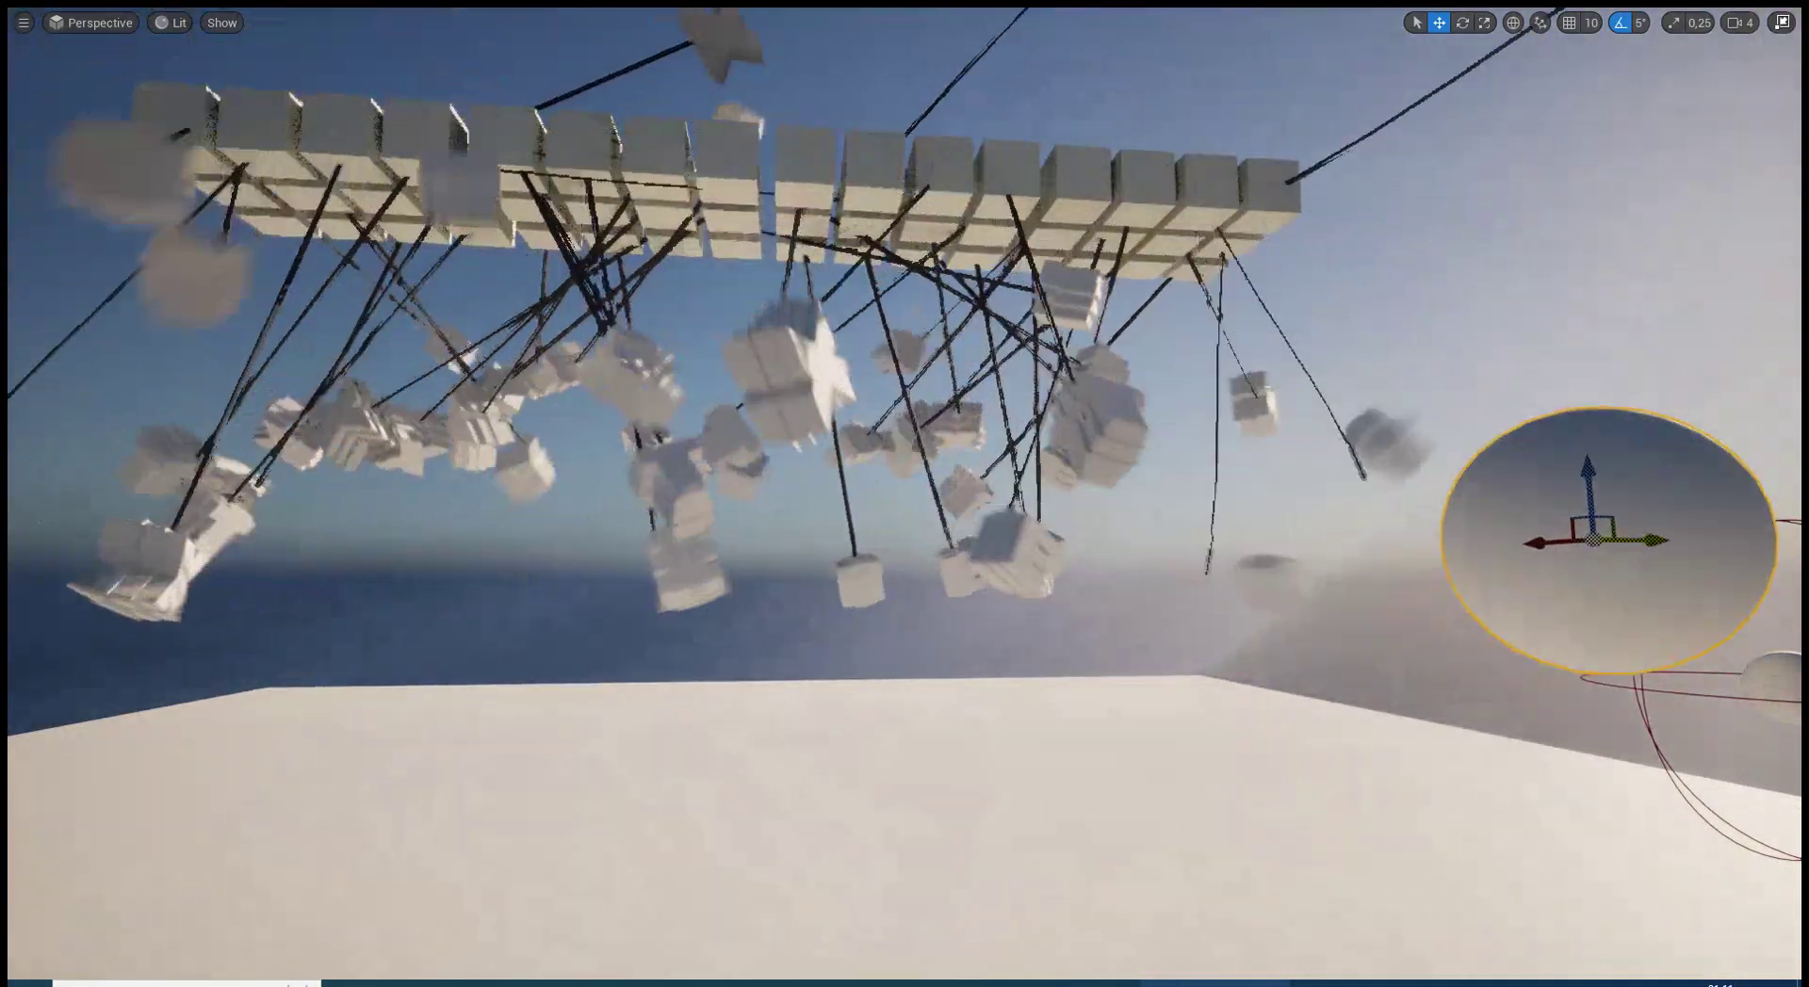
scroll(744, 485, up, 2)
scroll(745, 486, up, 5)
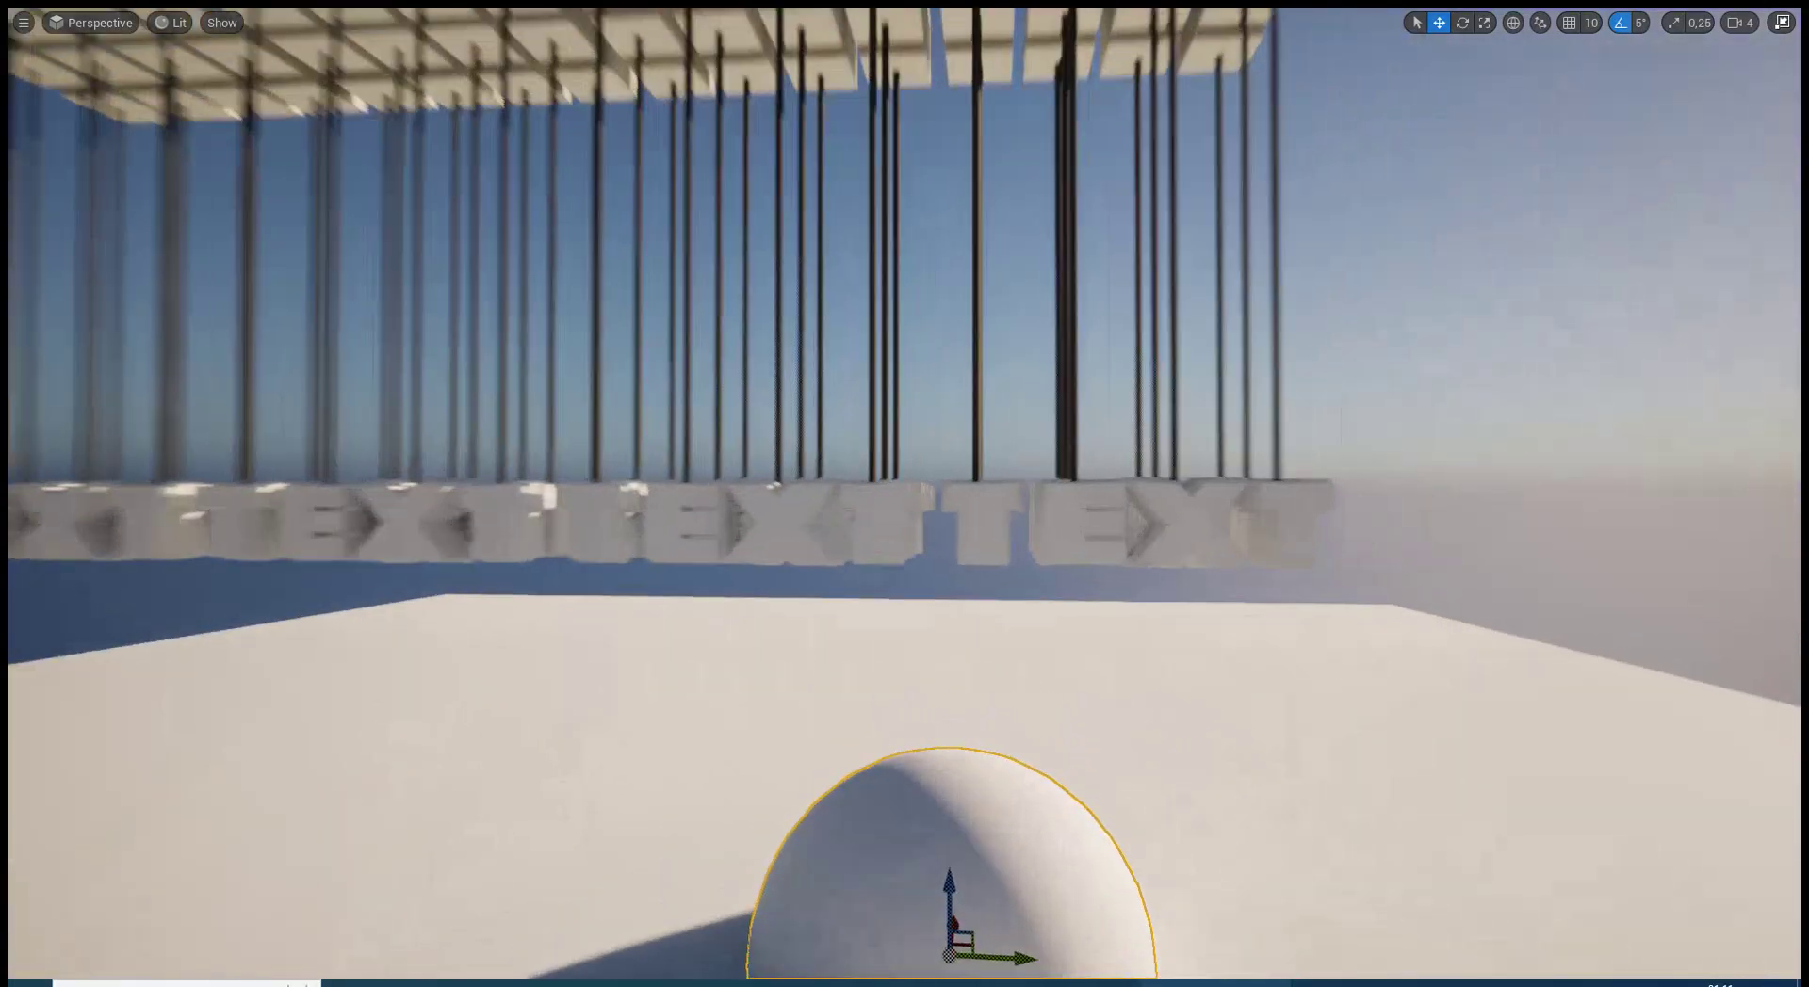
scroll(745, 485, up, 2)
Leave immersive mode and unlock the letter rig's group so blocks can be edited individually
click(744, 485)
key(F11)
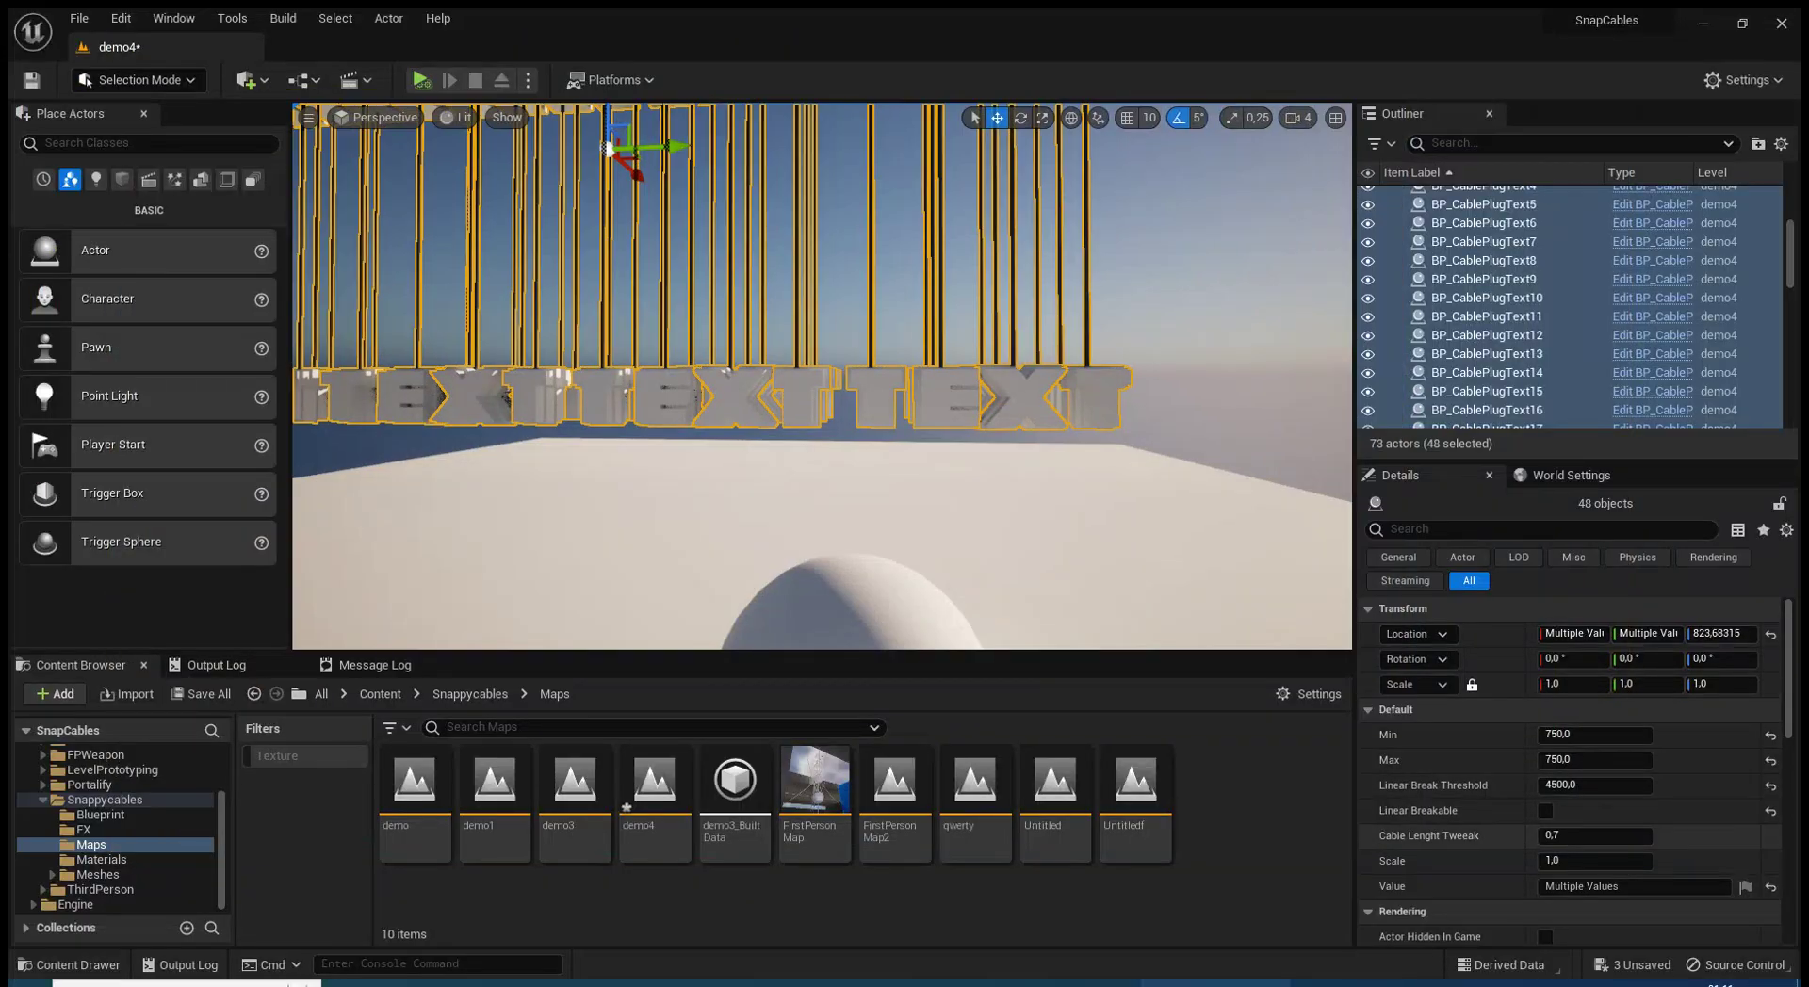
right_click(1099, 386)
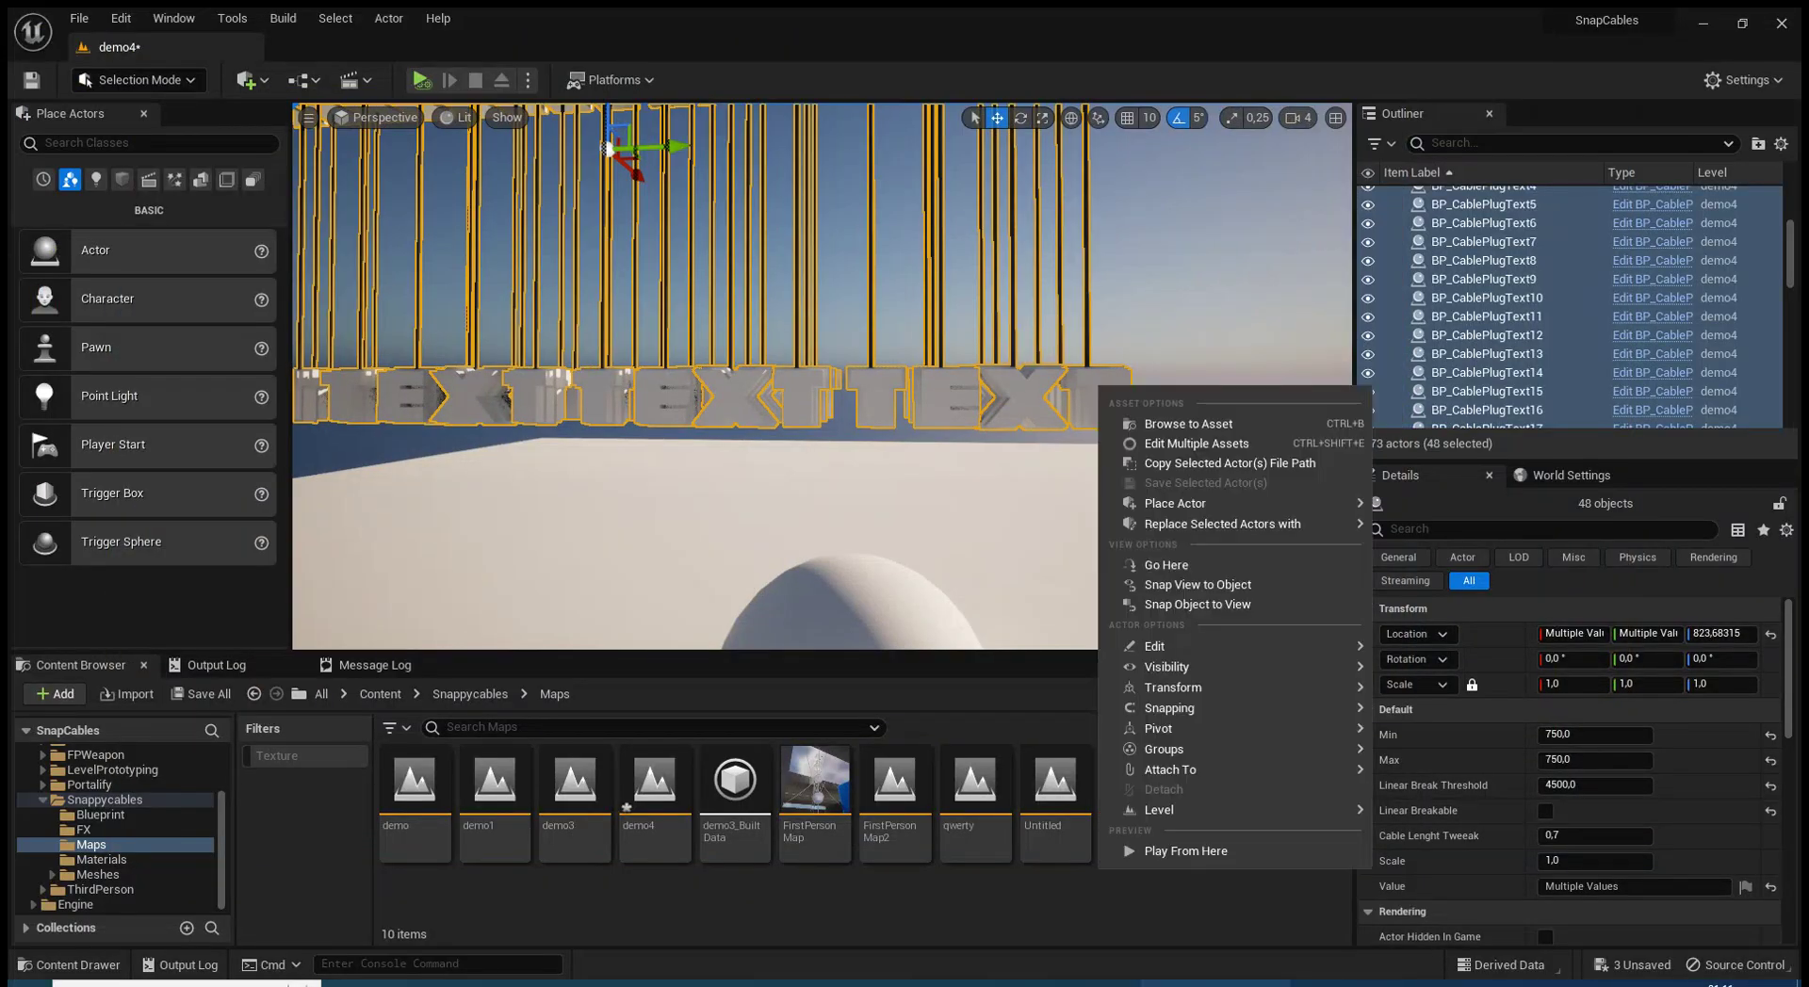
mouse_move(1178, 750)
click(1451, 776)
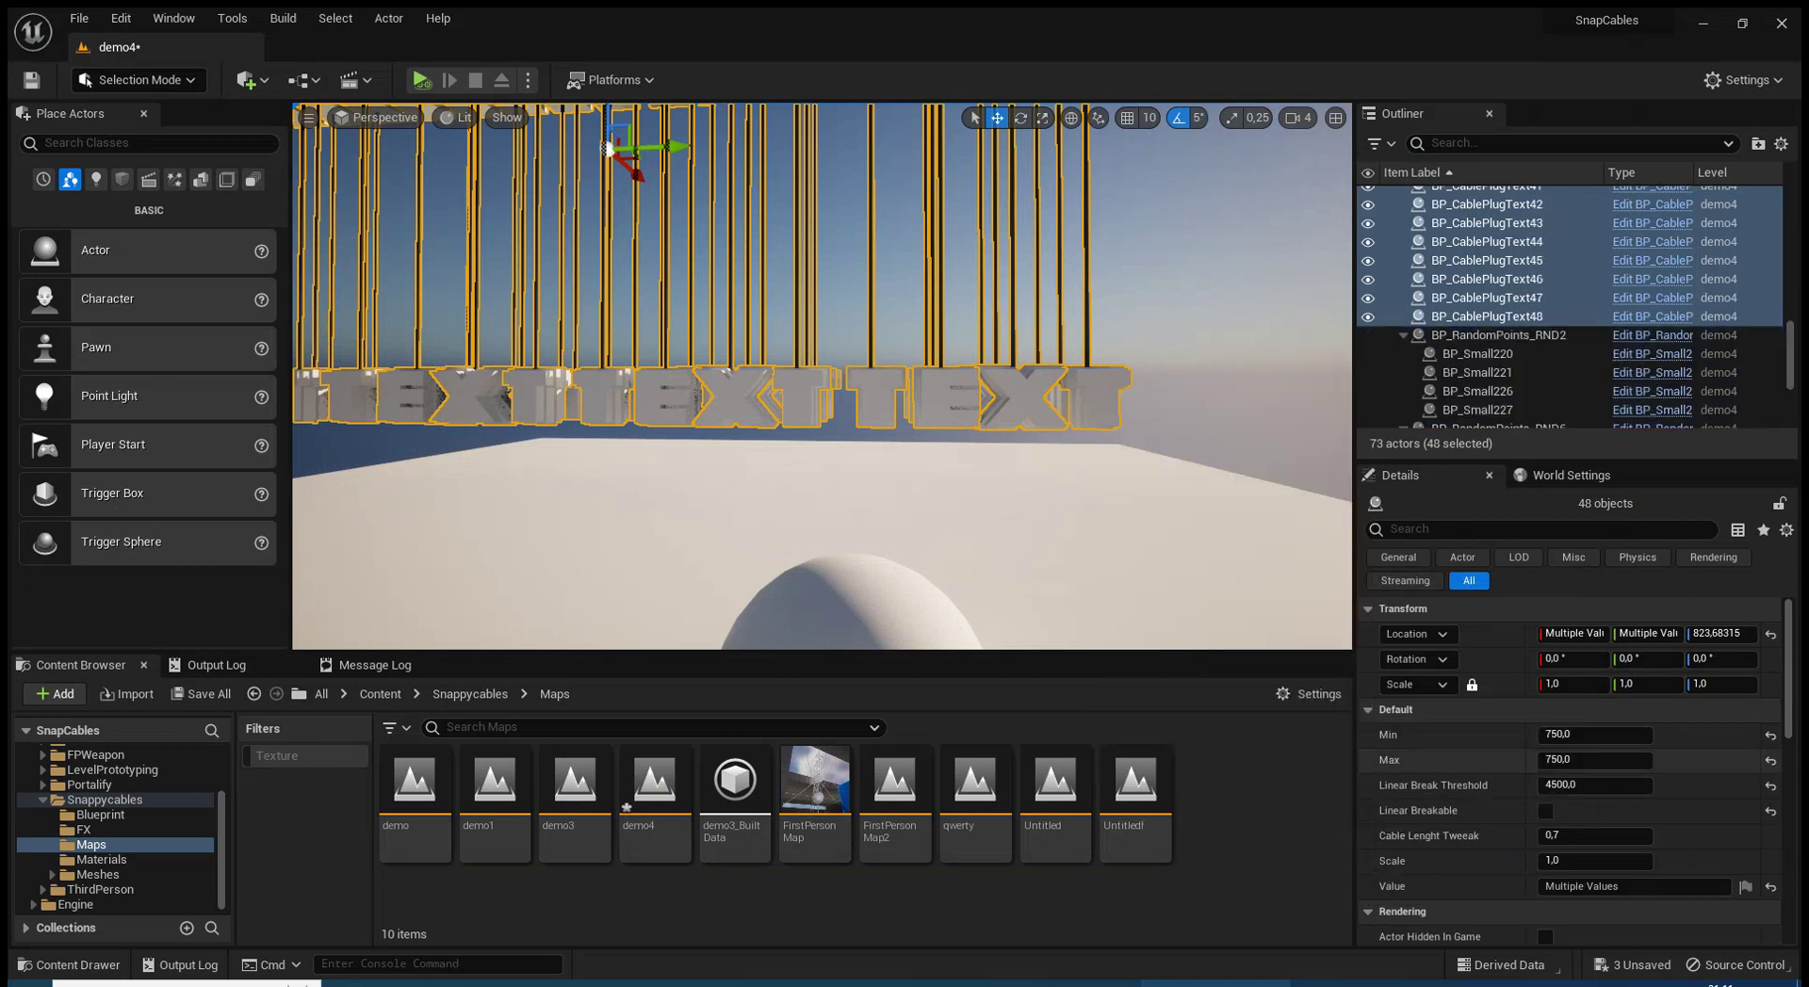
Change the last block's letter Value from T, ending with U
click(1095, 400)
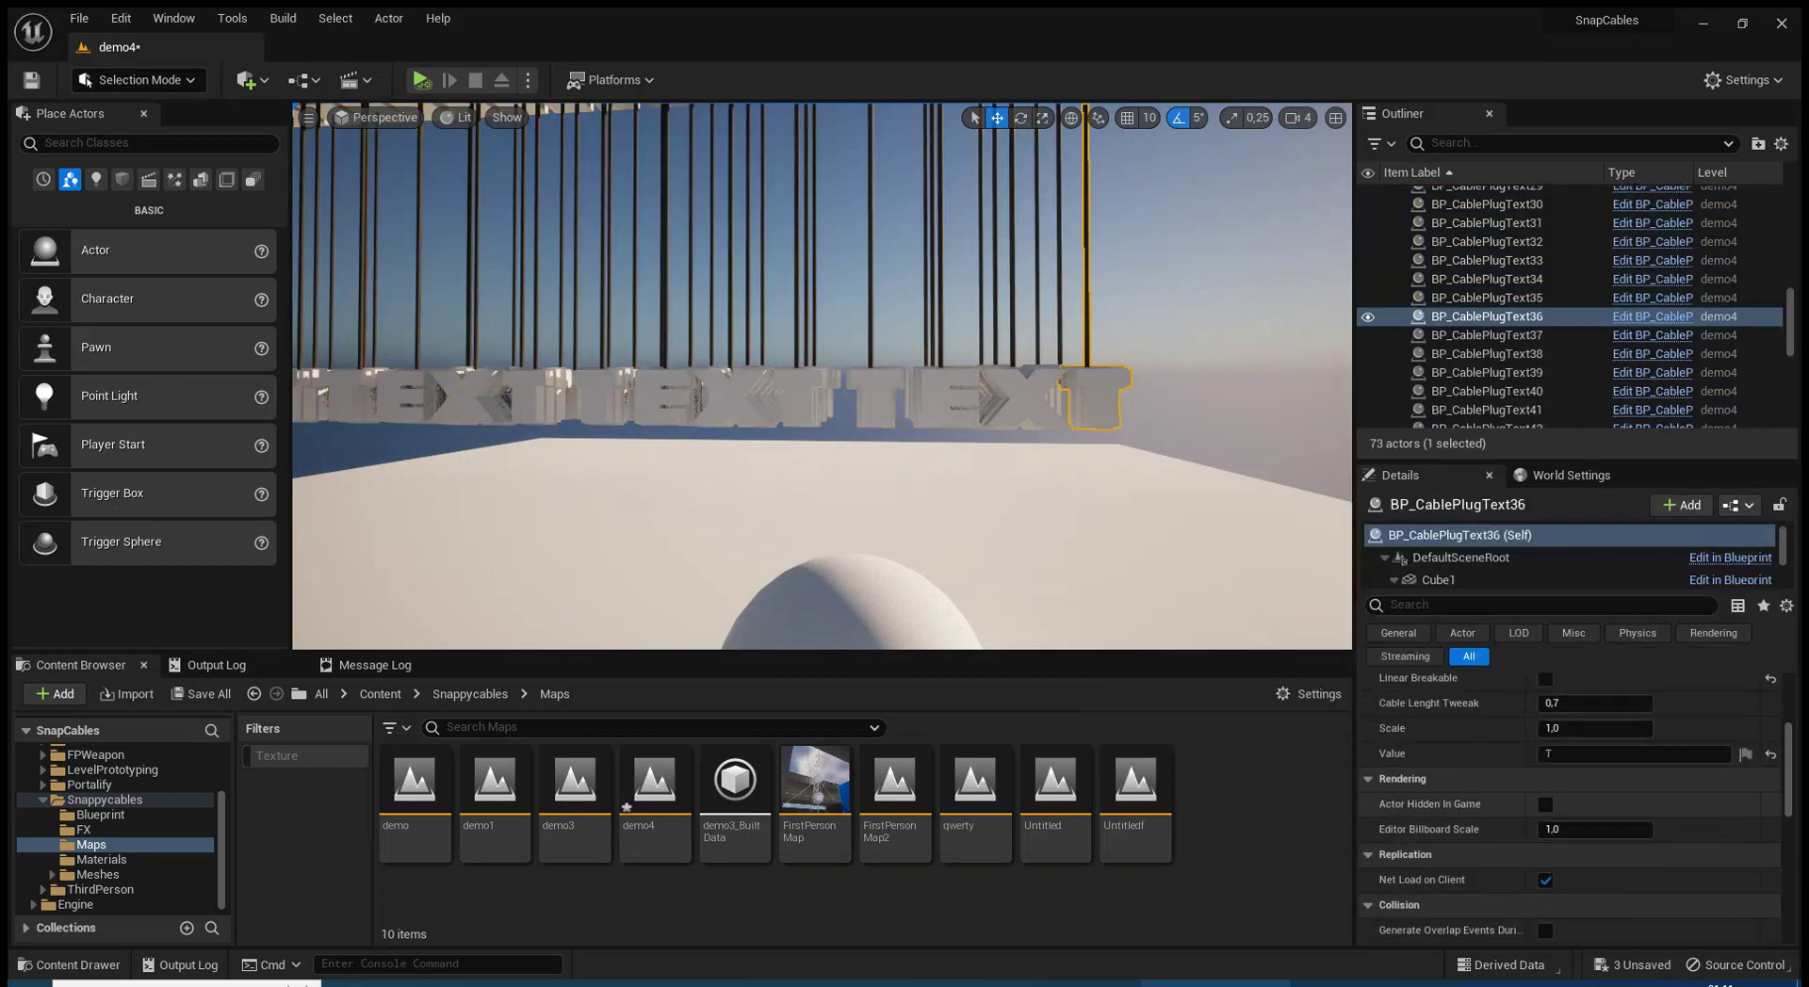
click(1549, 753)
text(W)
click(820, 235)
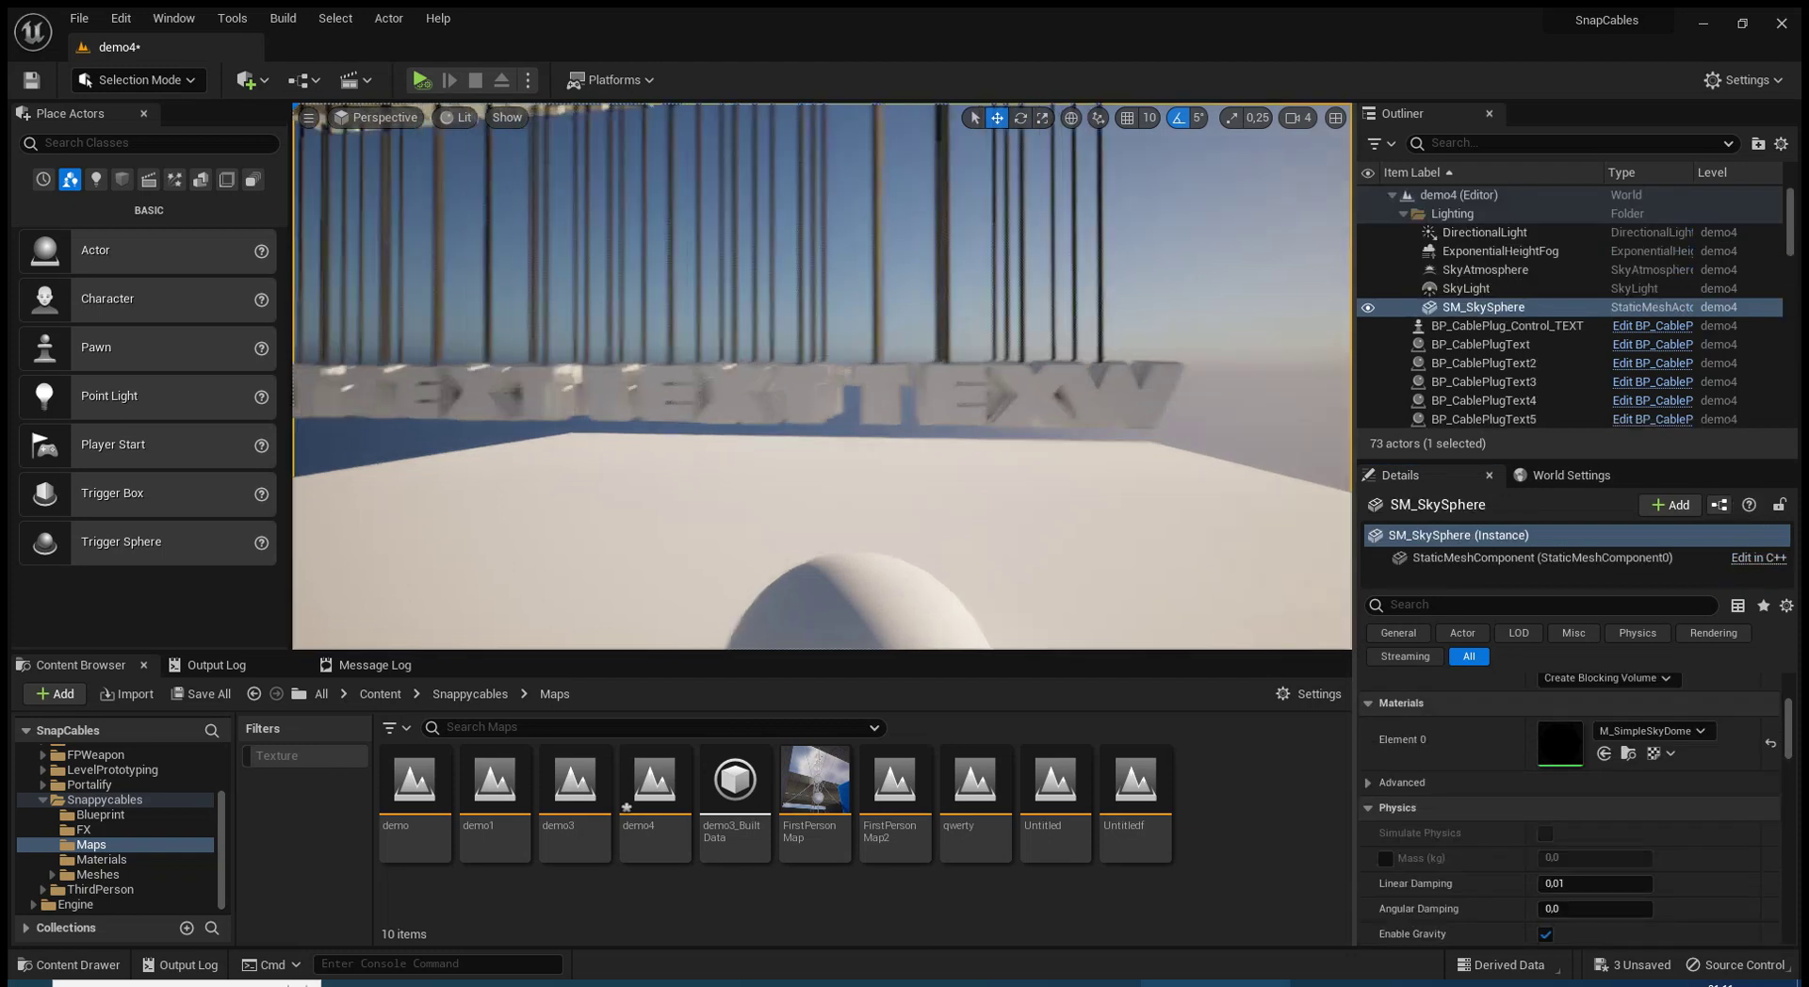
drag(819, 236, 754, 245)
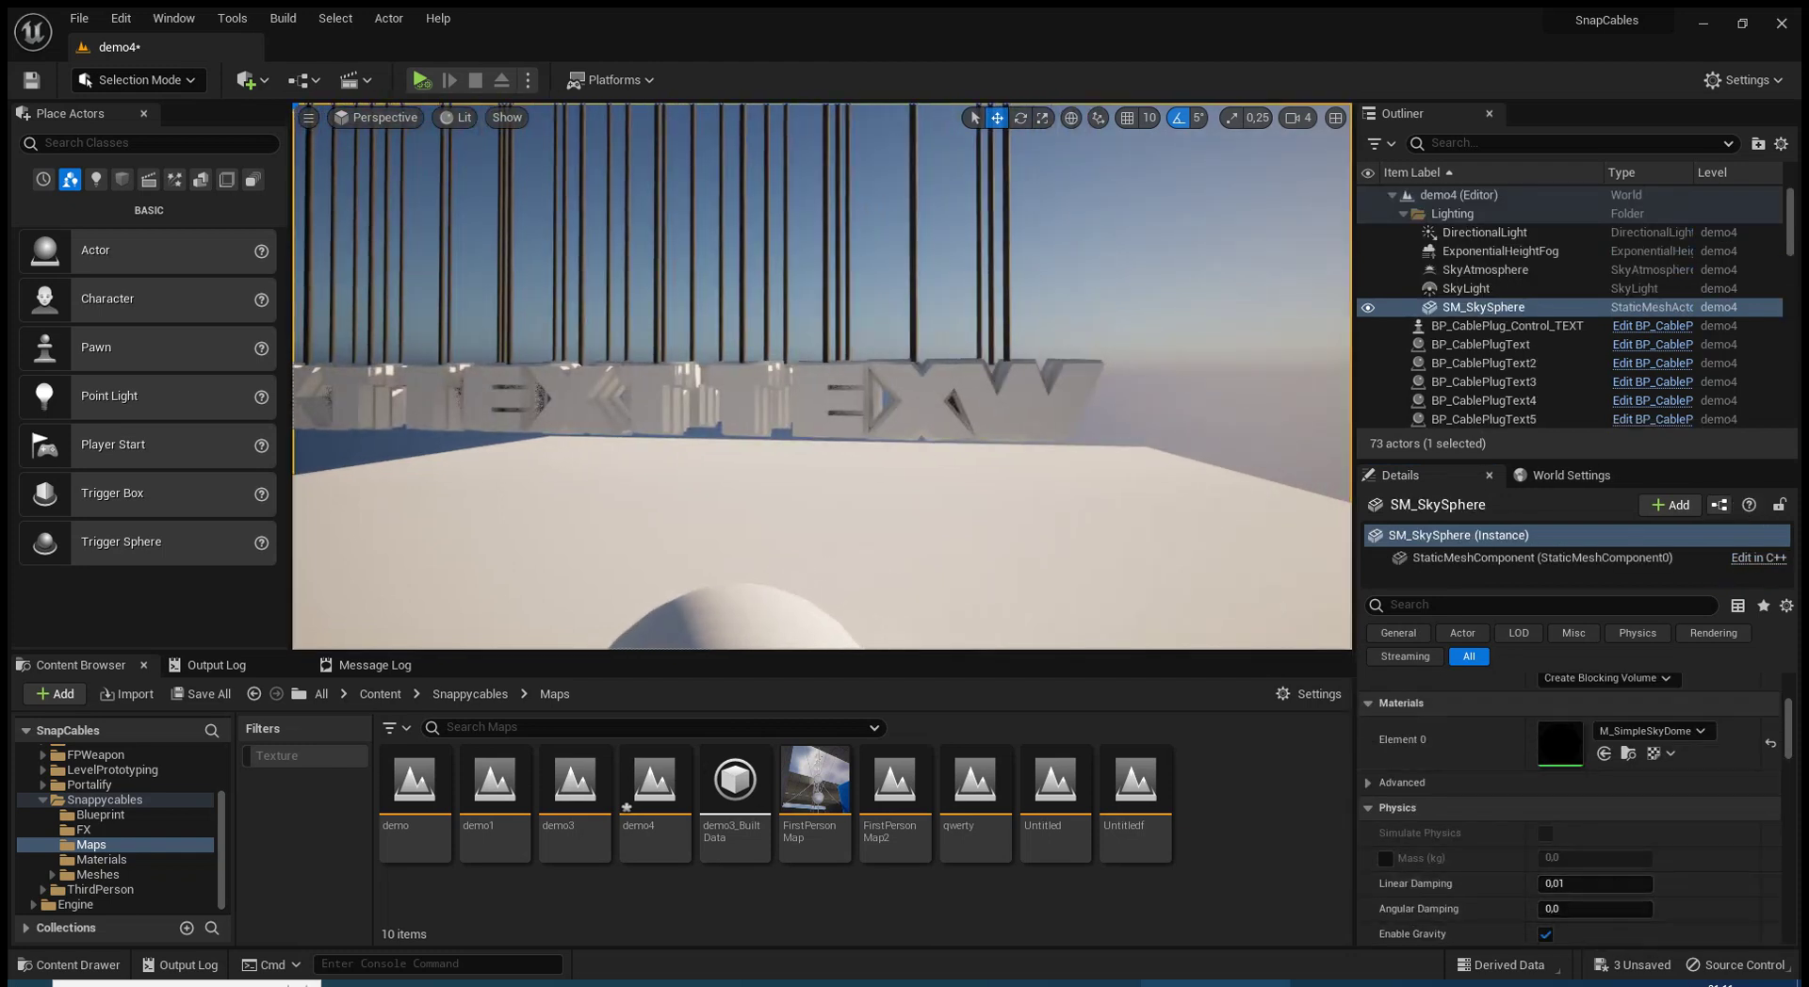
click(947, 396)
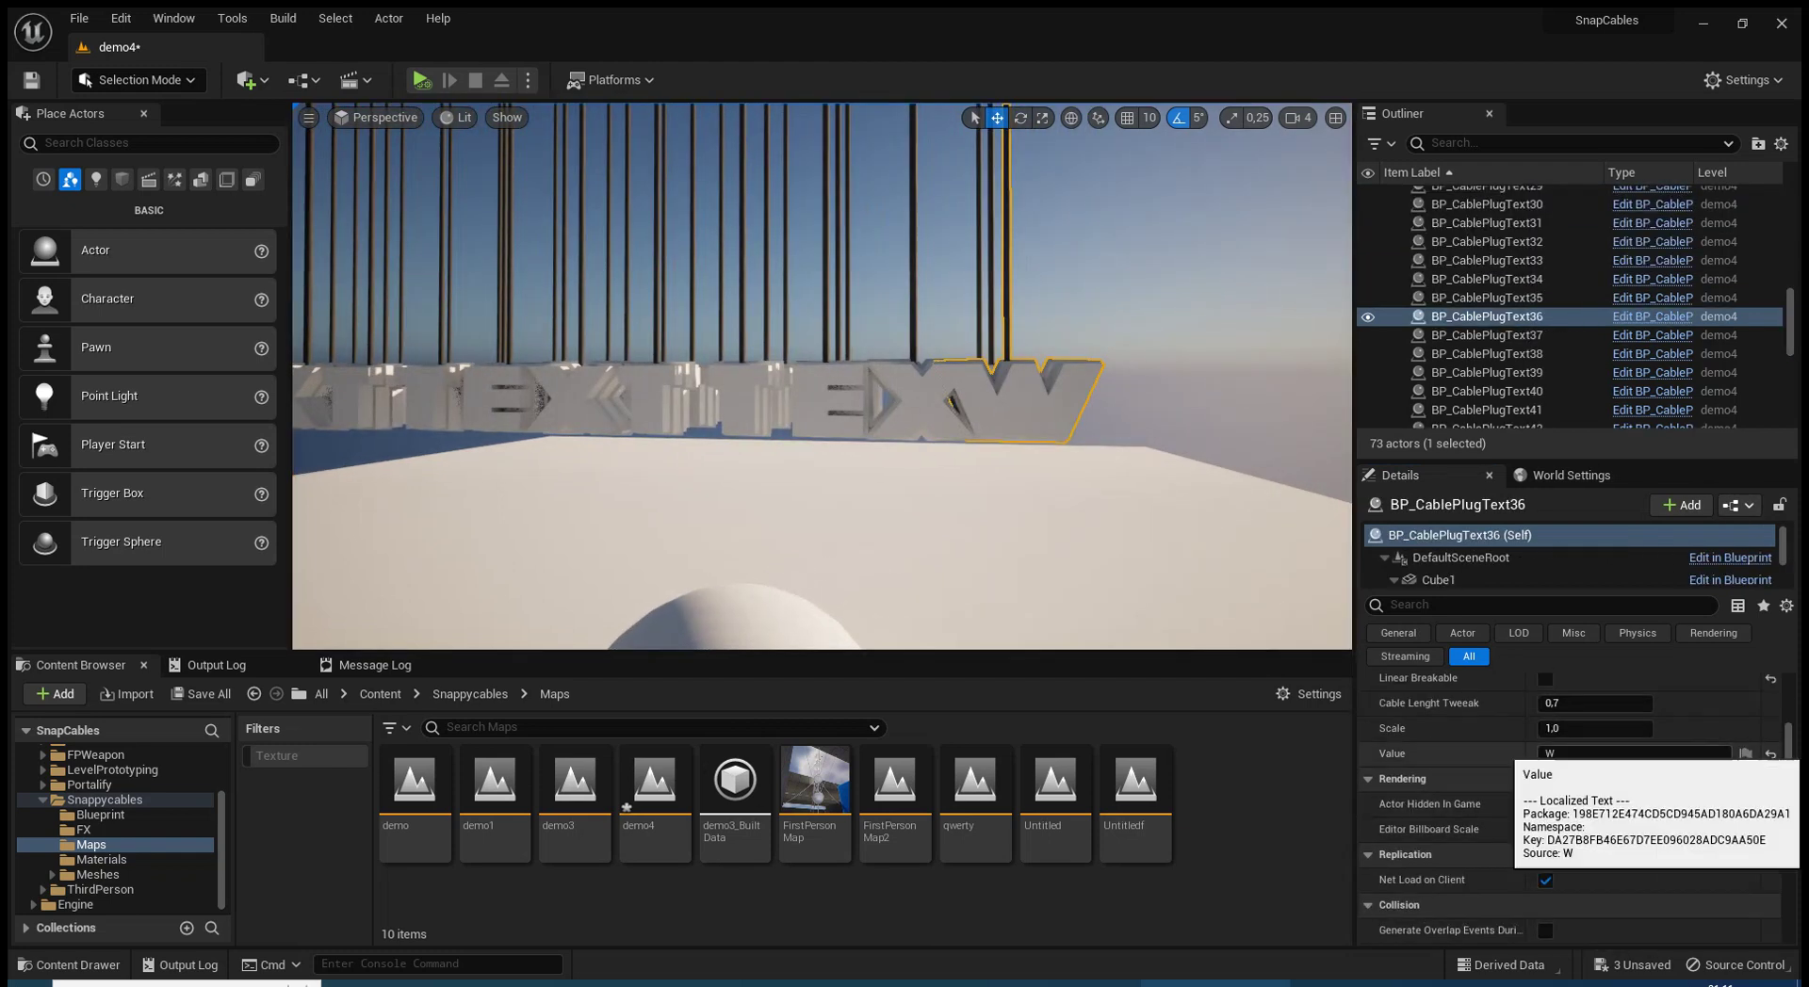
click(1548, 754)
text(U)
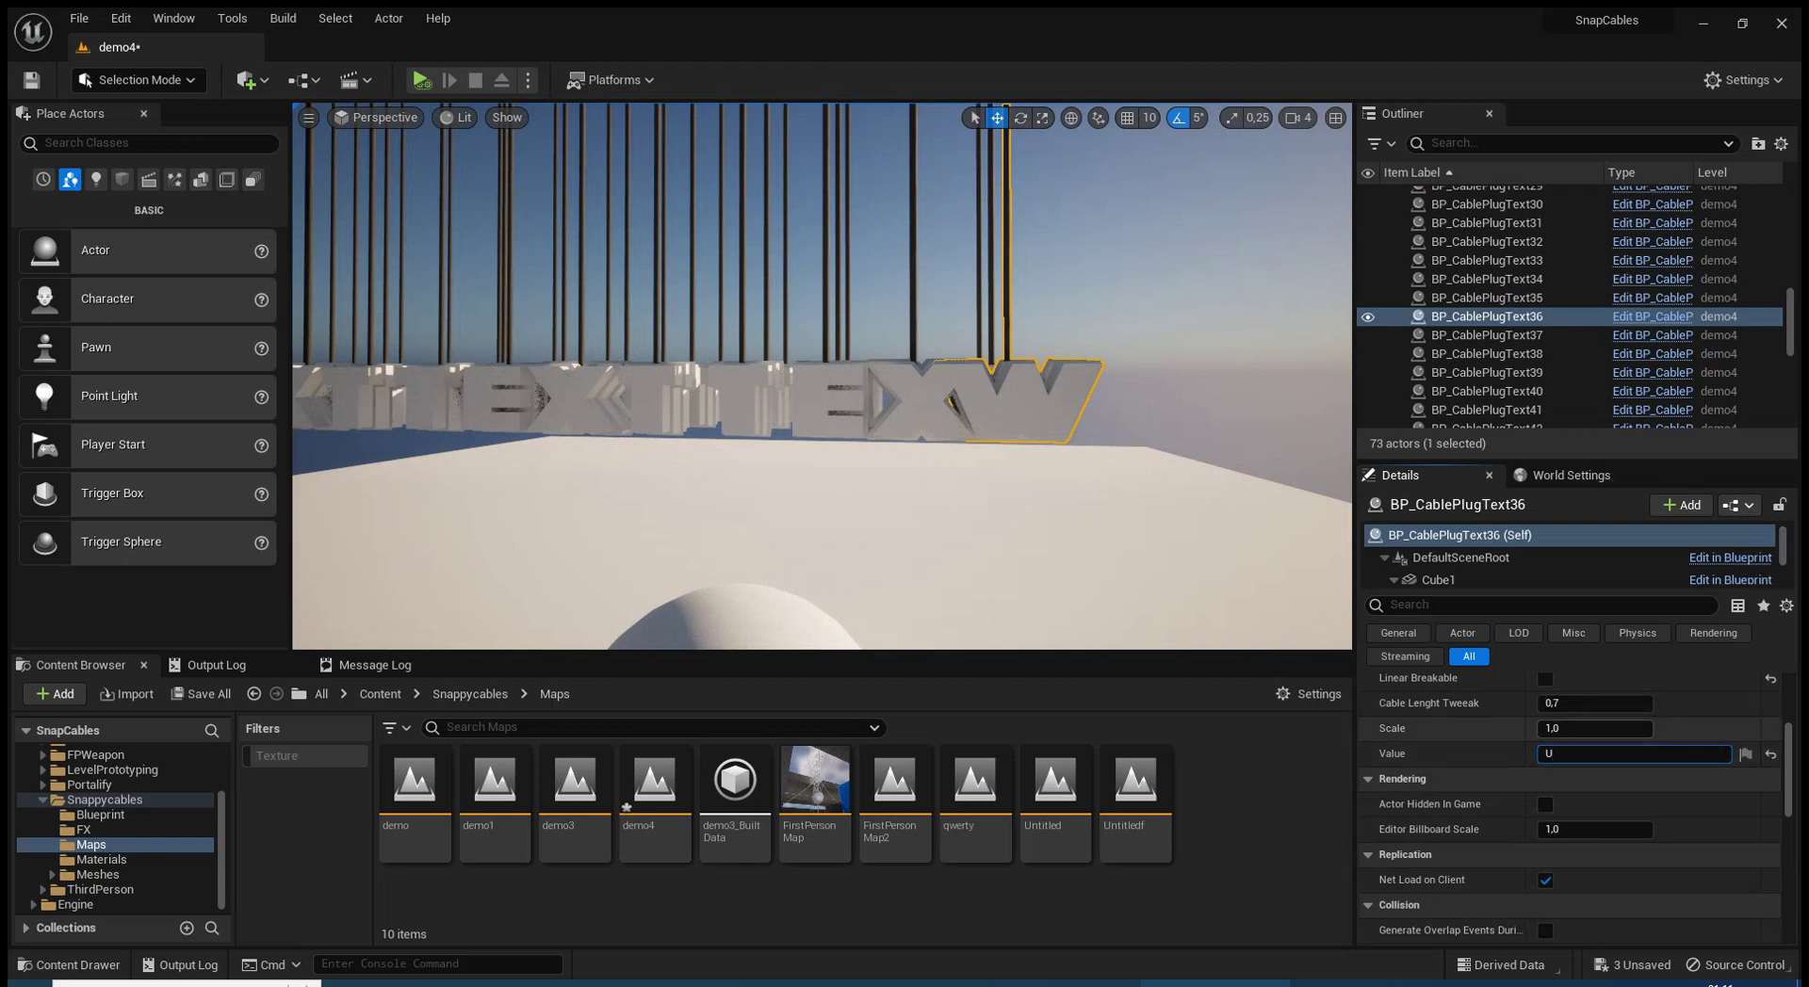
Edit the letter Values of the E block and another T block
click(726, 483)
scroll(822, 377, up, 3)
click(857, 527)
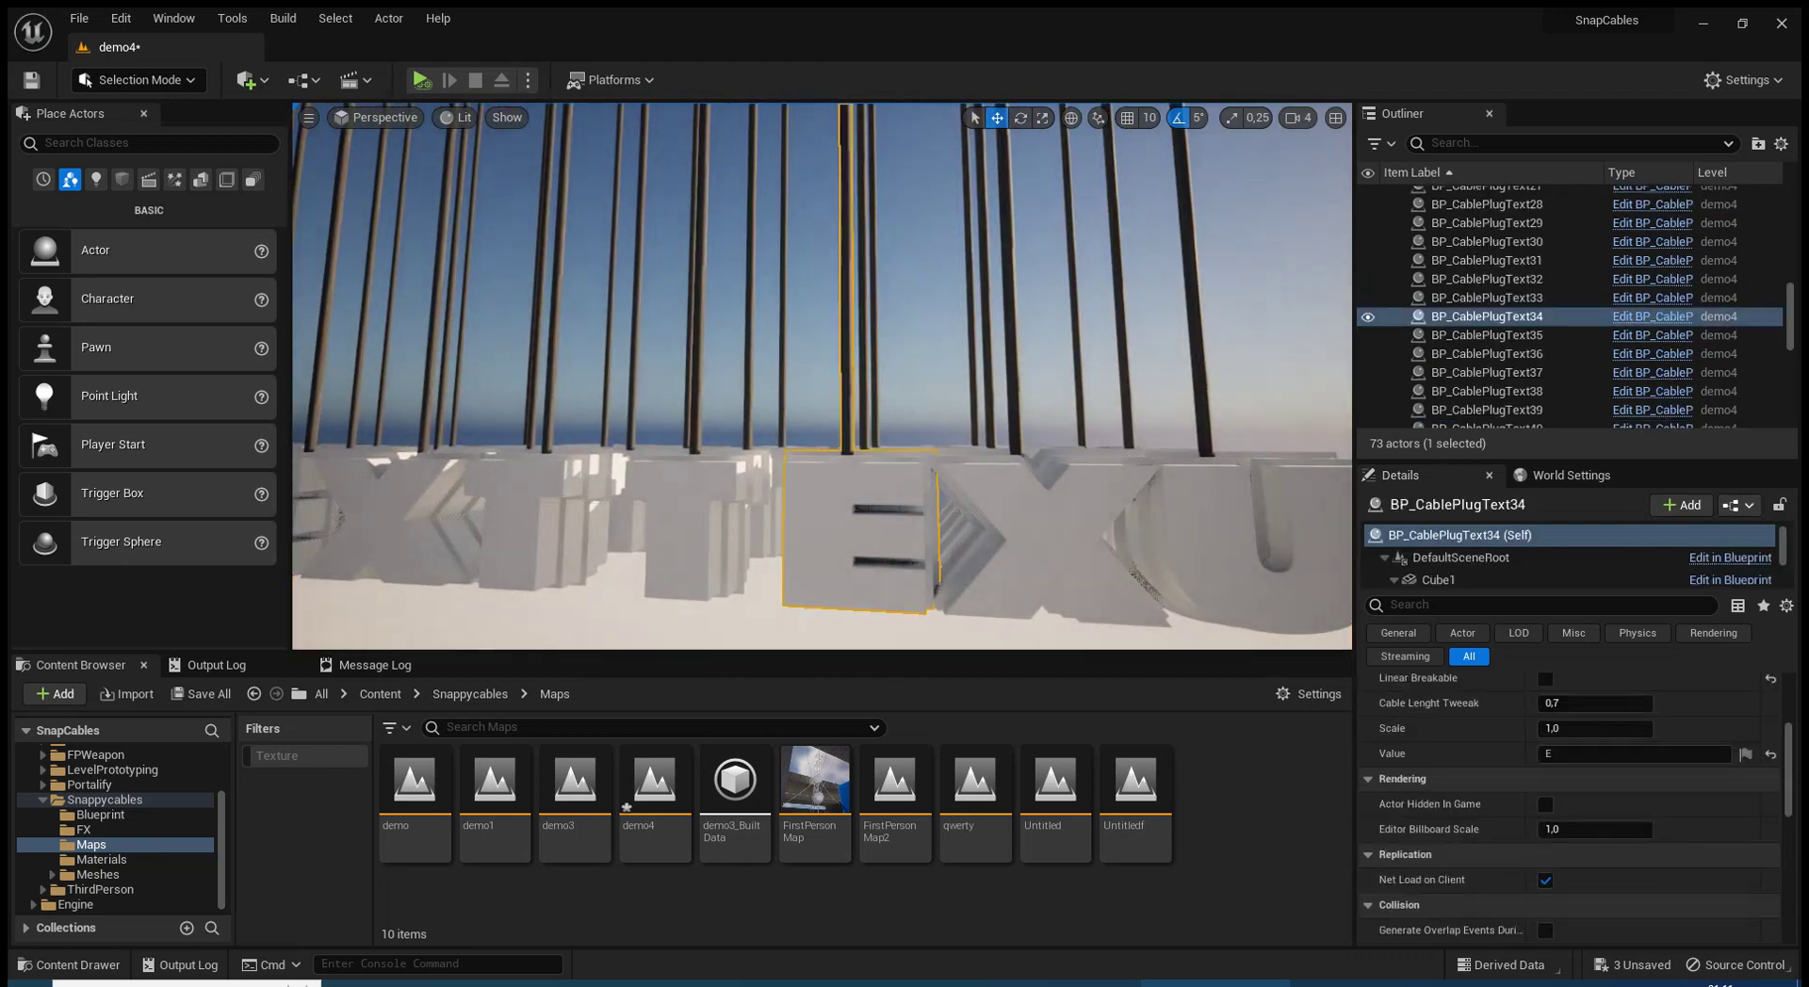
click(1549, 754)
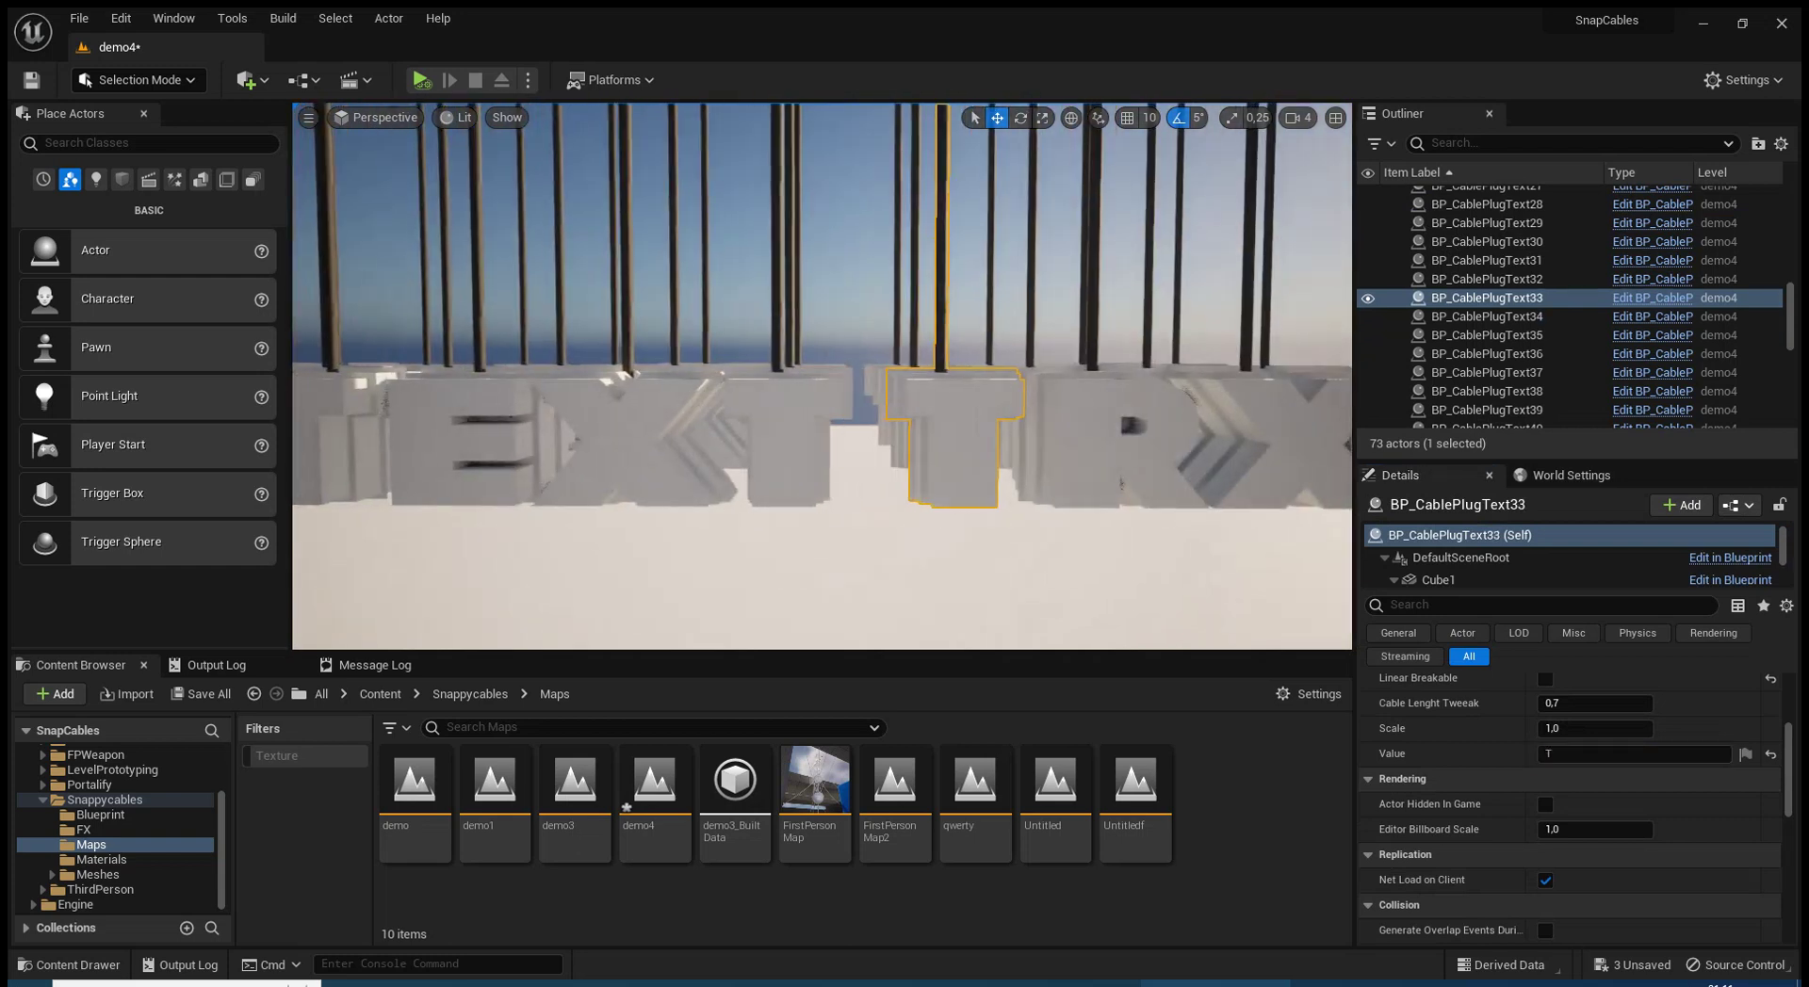
click(1548, 754)
key(ctrl+a)
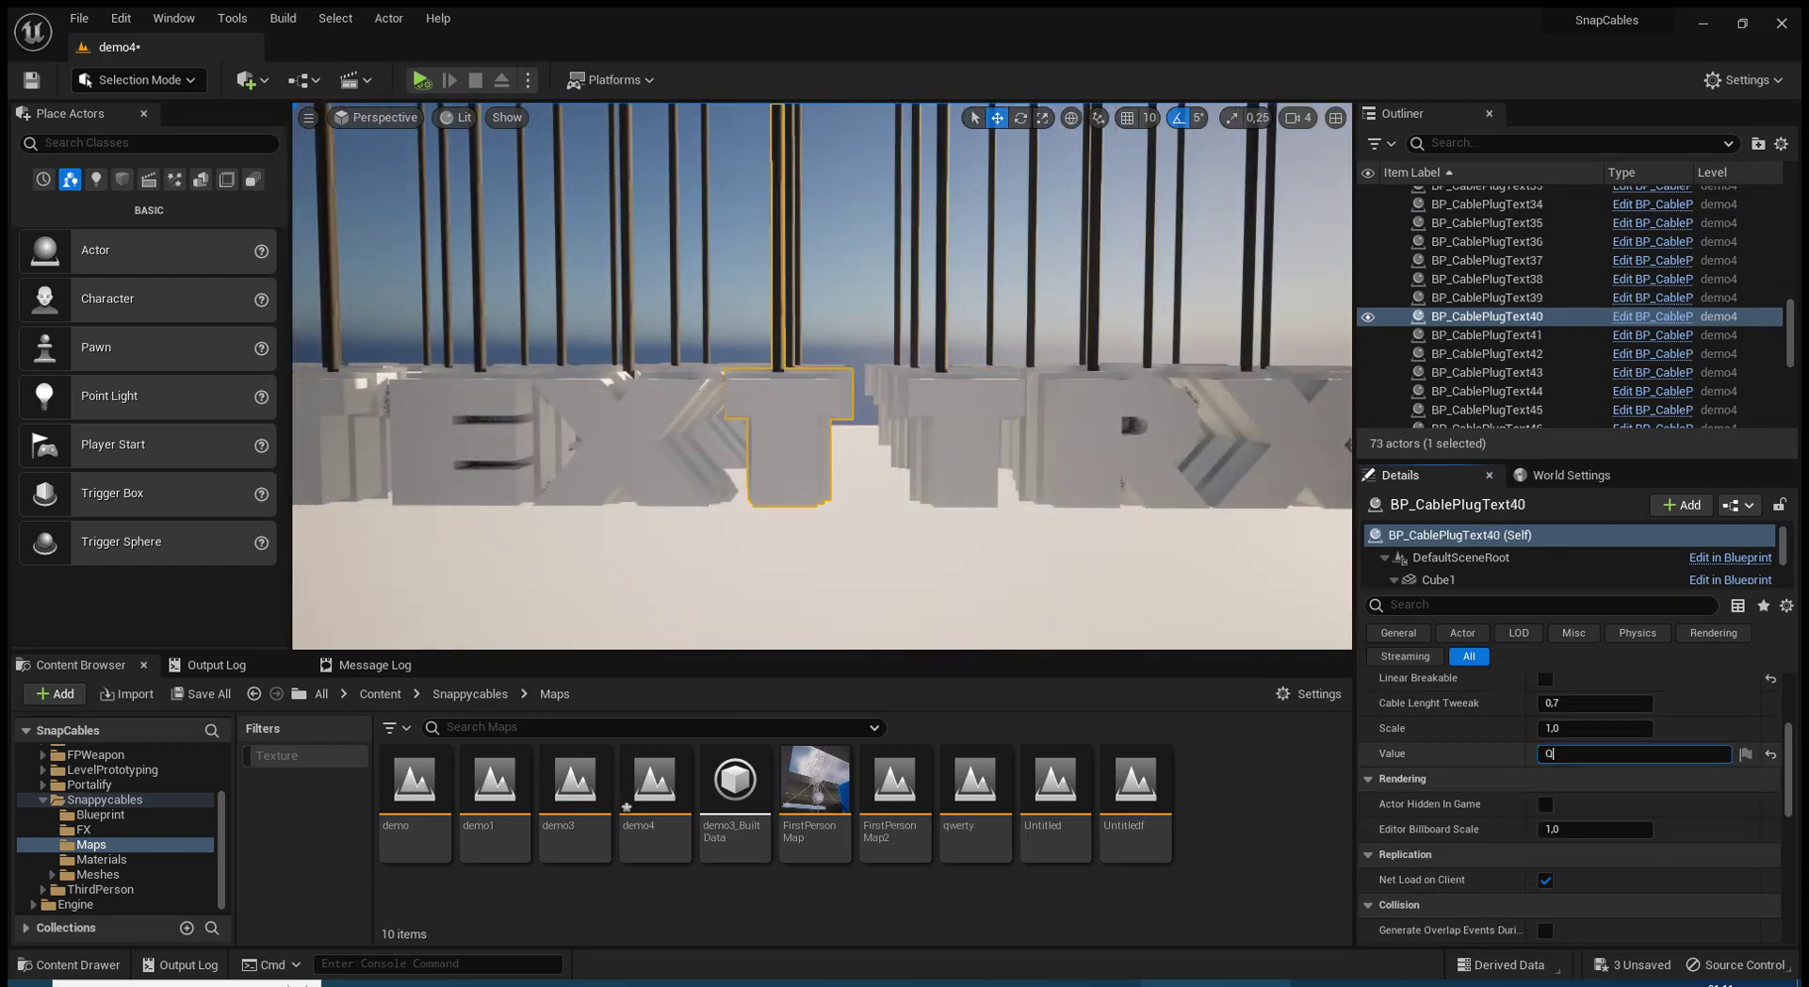
click(819, 593)
key(f)
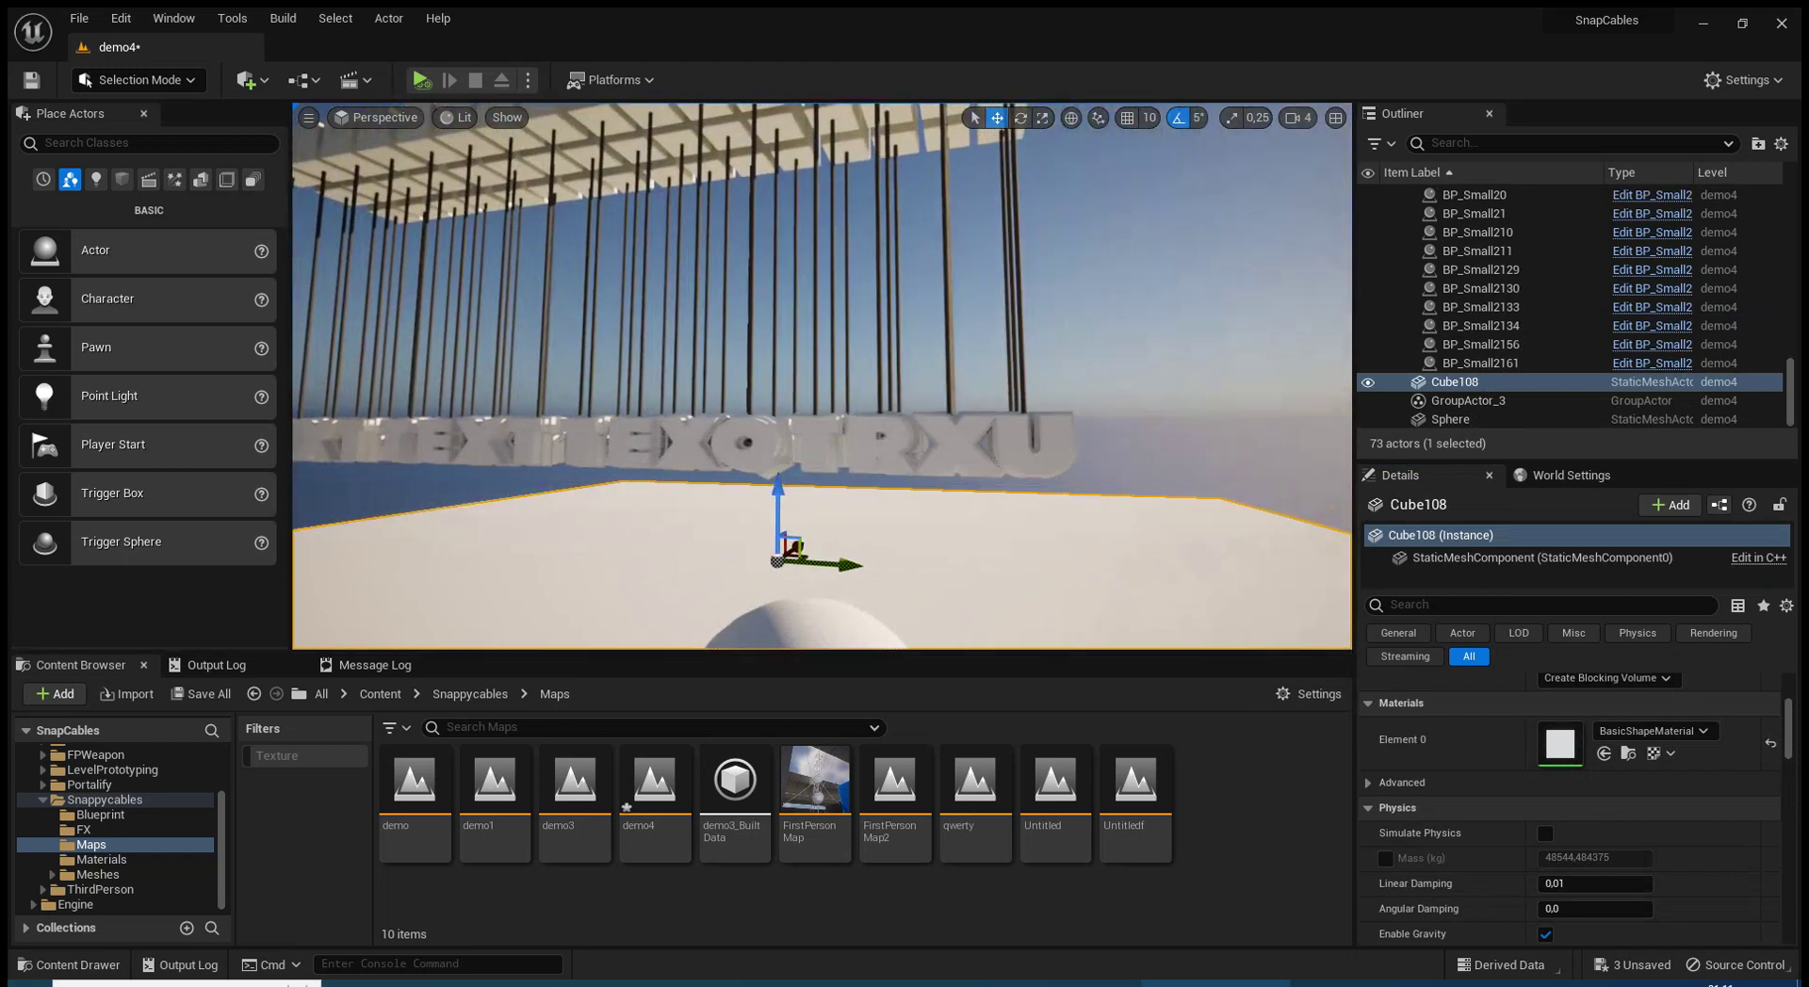
click(421, 79)
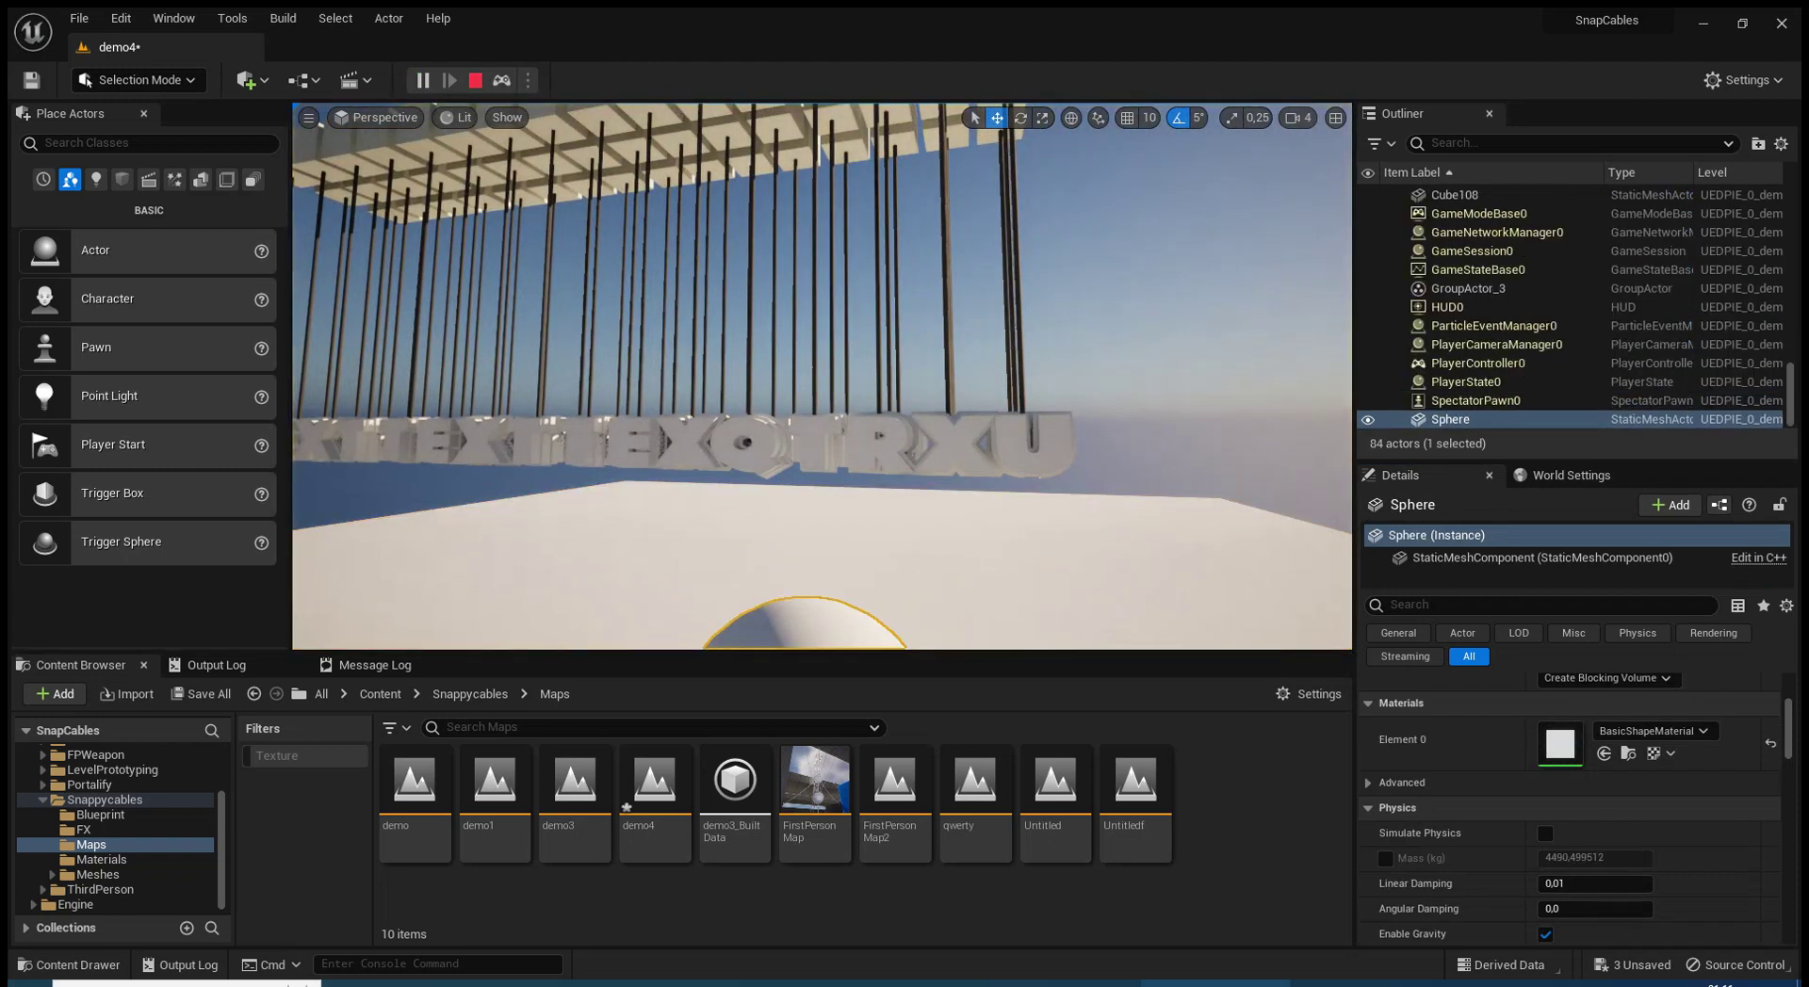
key(f)
mouse_move(848, 589)
mouse_down()
mouse_move(694, 423)
mouse_move(1253, 538)
mouse_up()
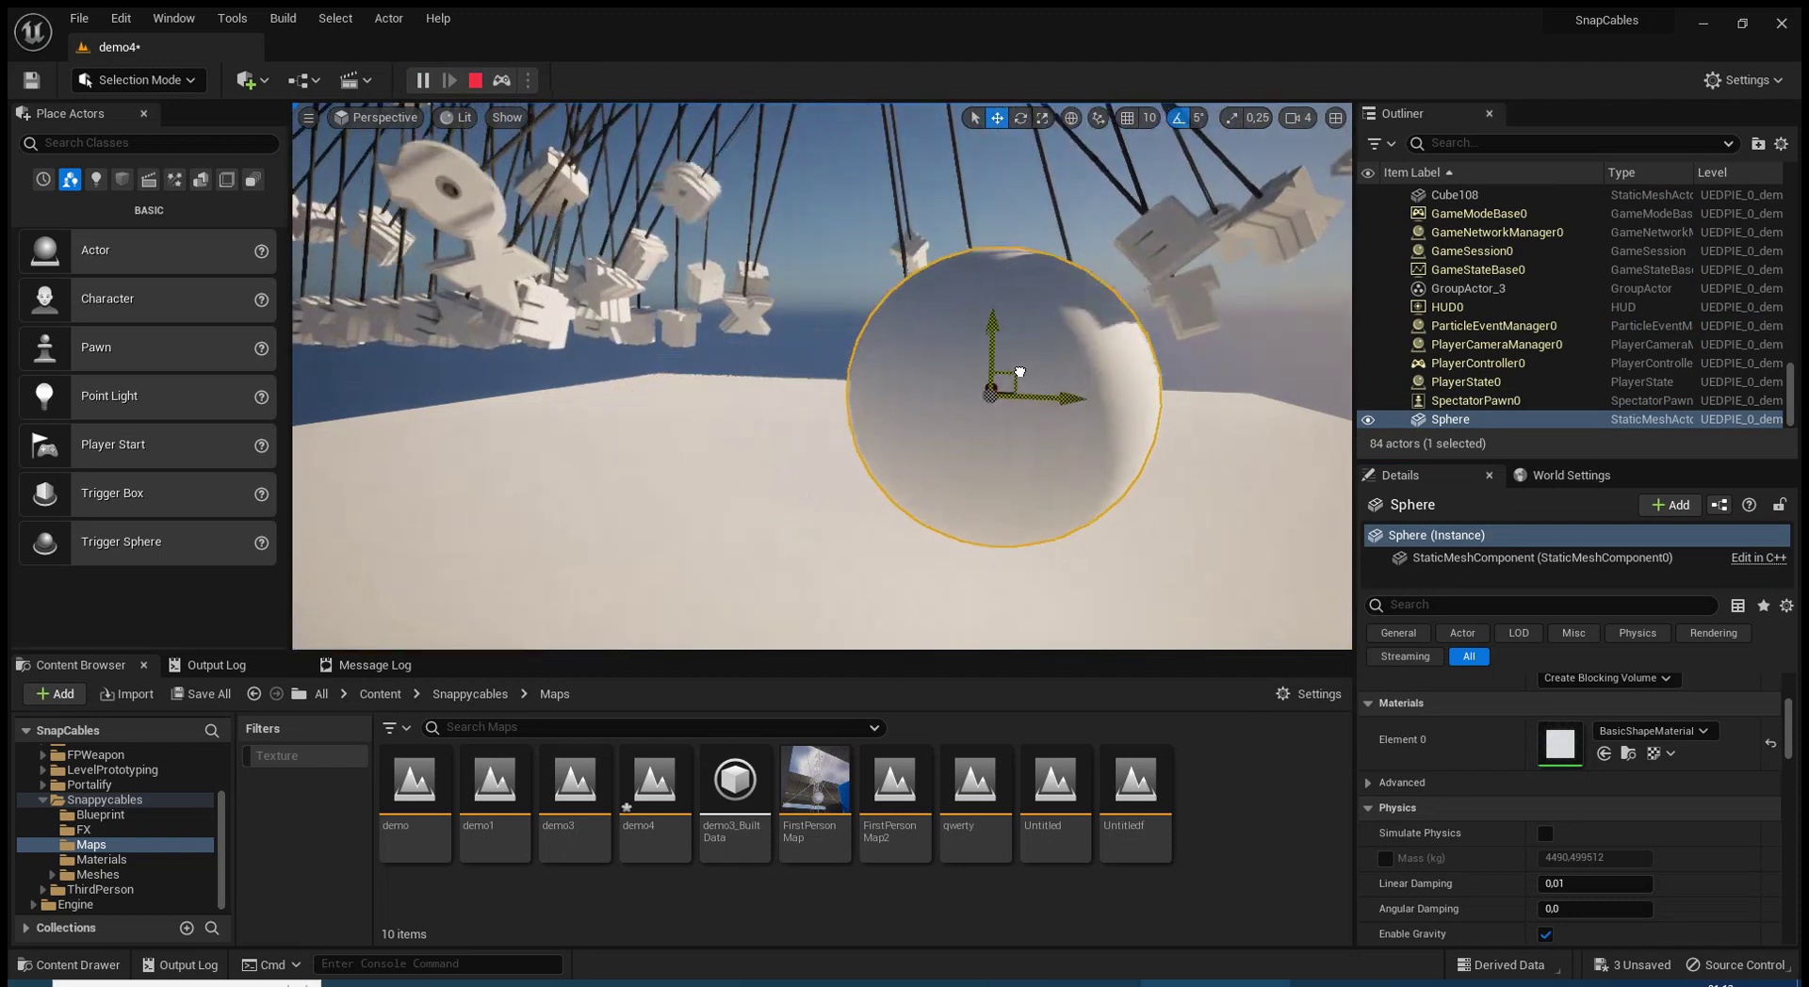
key(Escape)
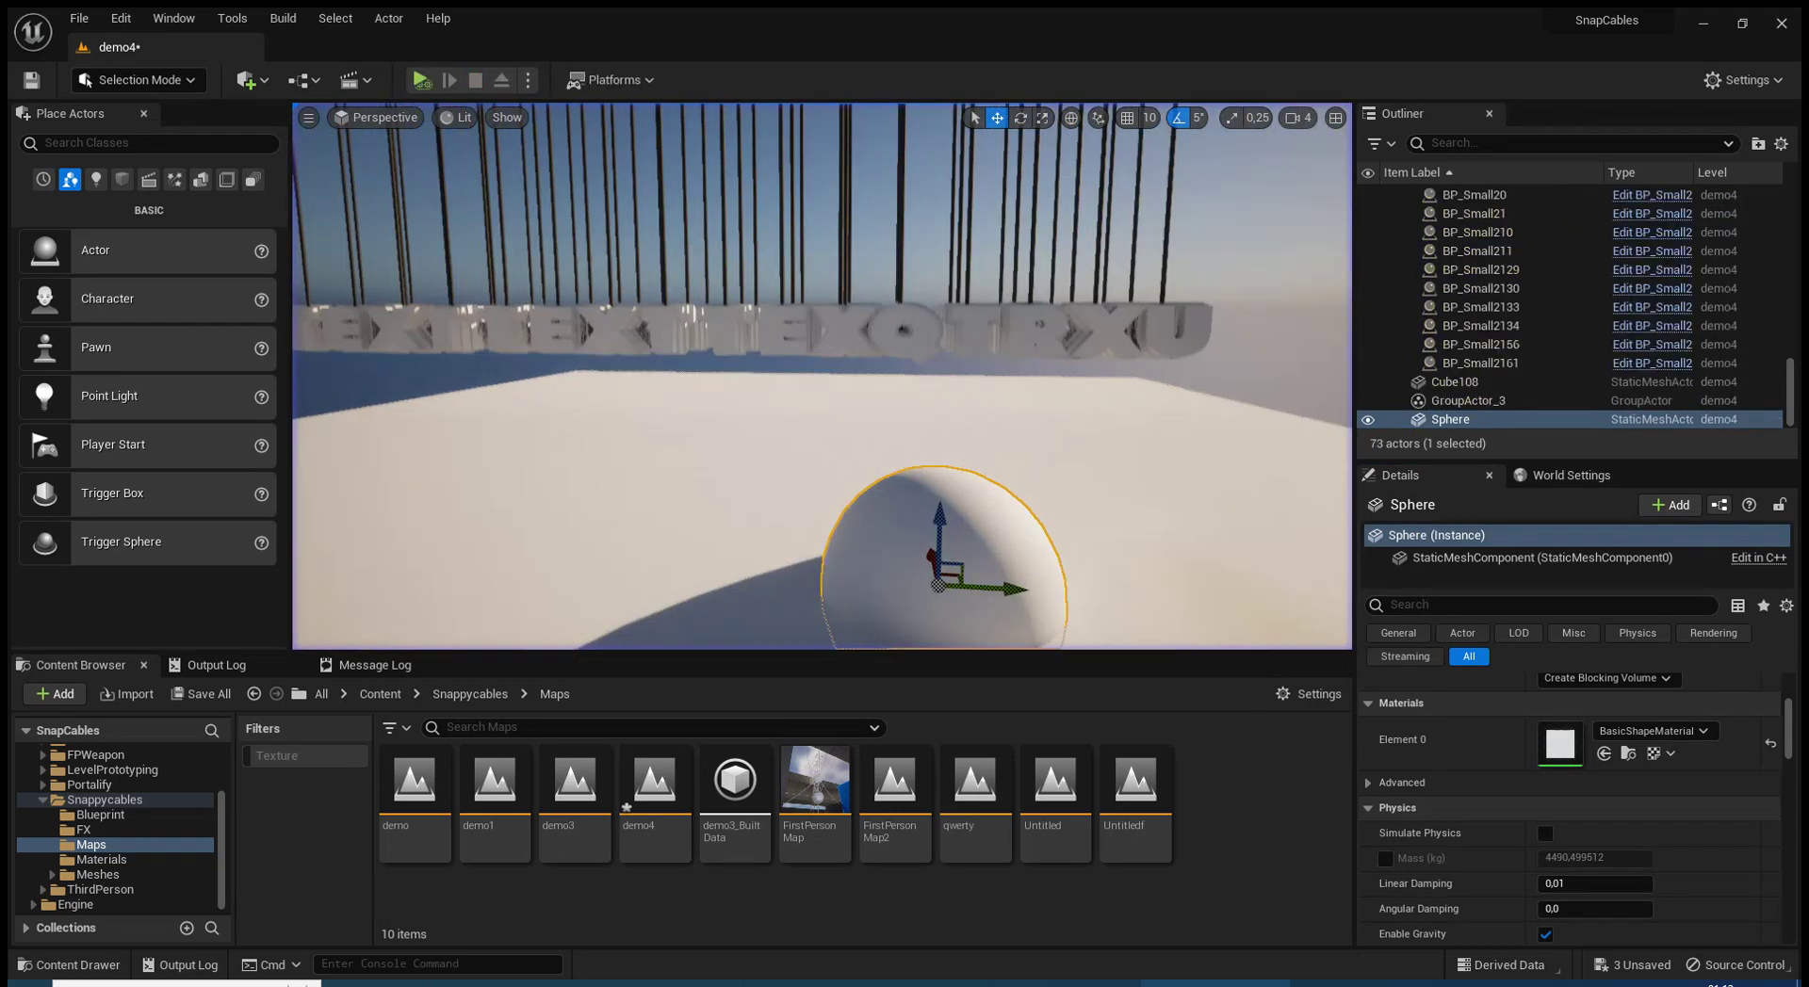
Lock the letter group so all 48 letter blocks are selected together
click(942, 379)
right_click(942, 379)
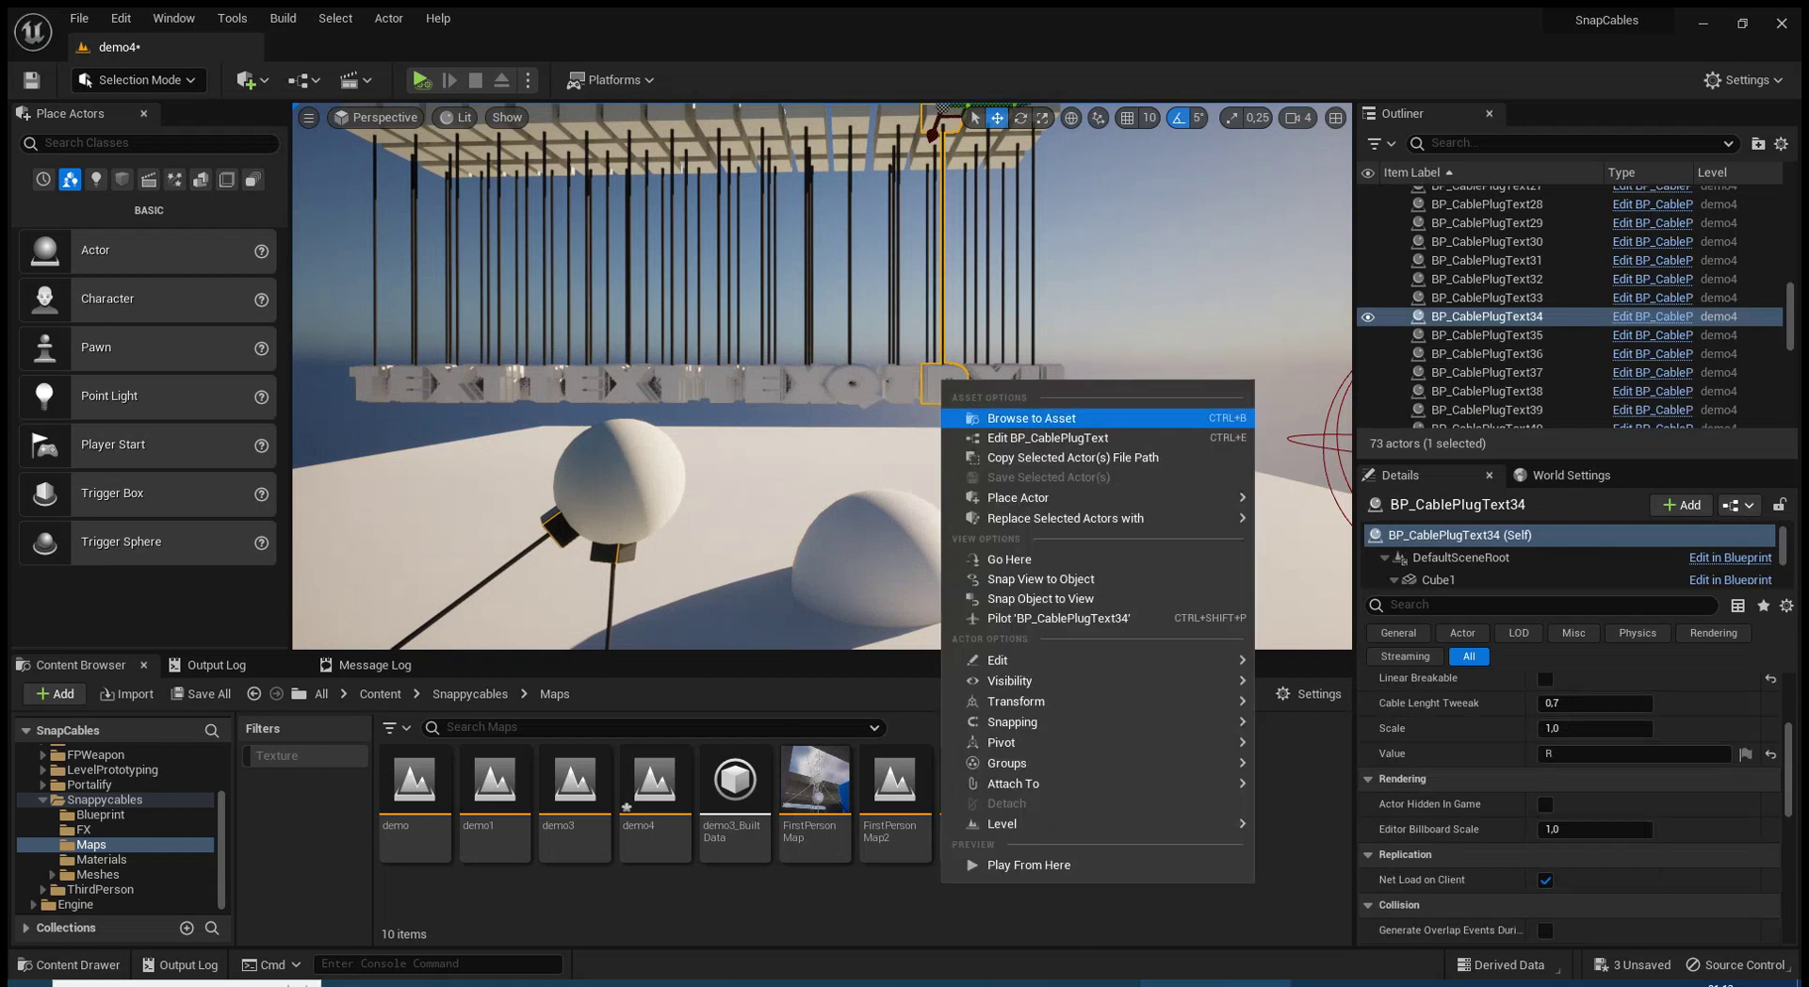
mouse_move(1037, 763)
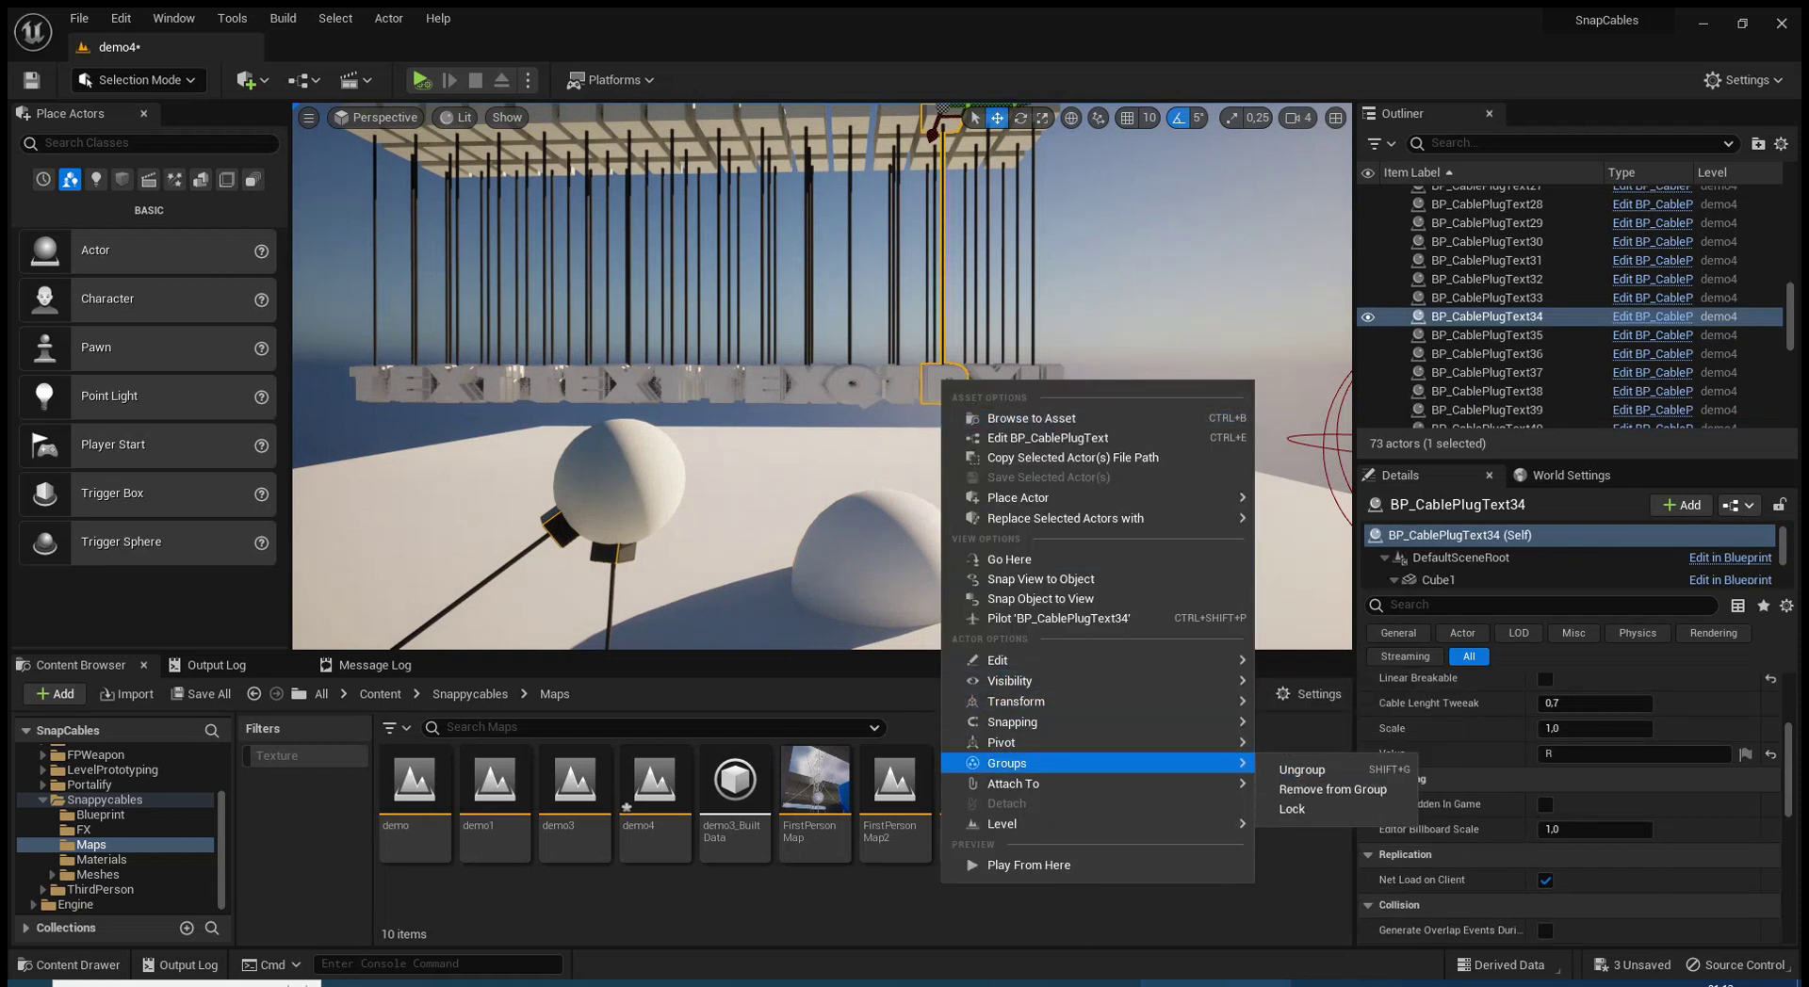
click(1293, 809)
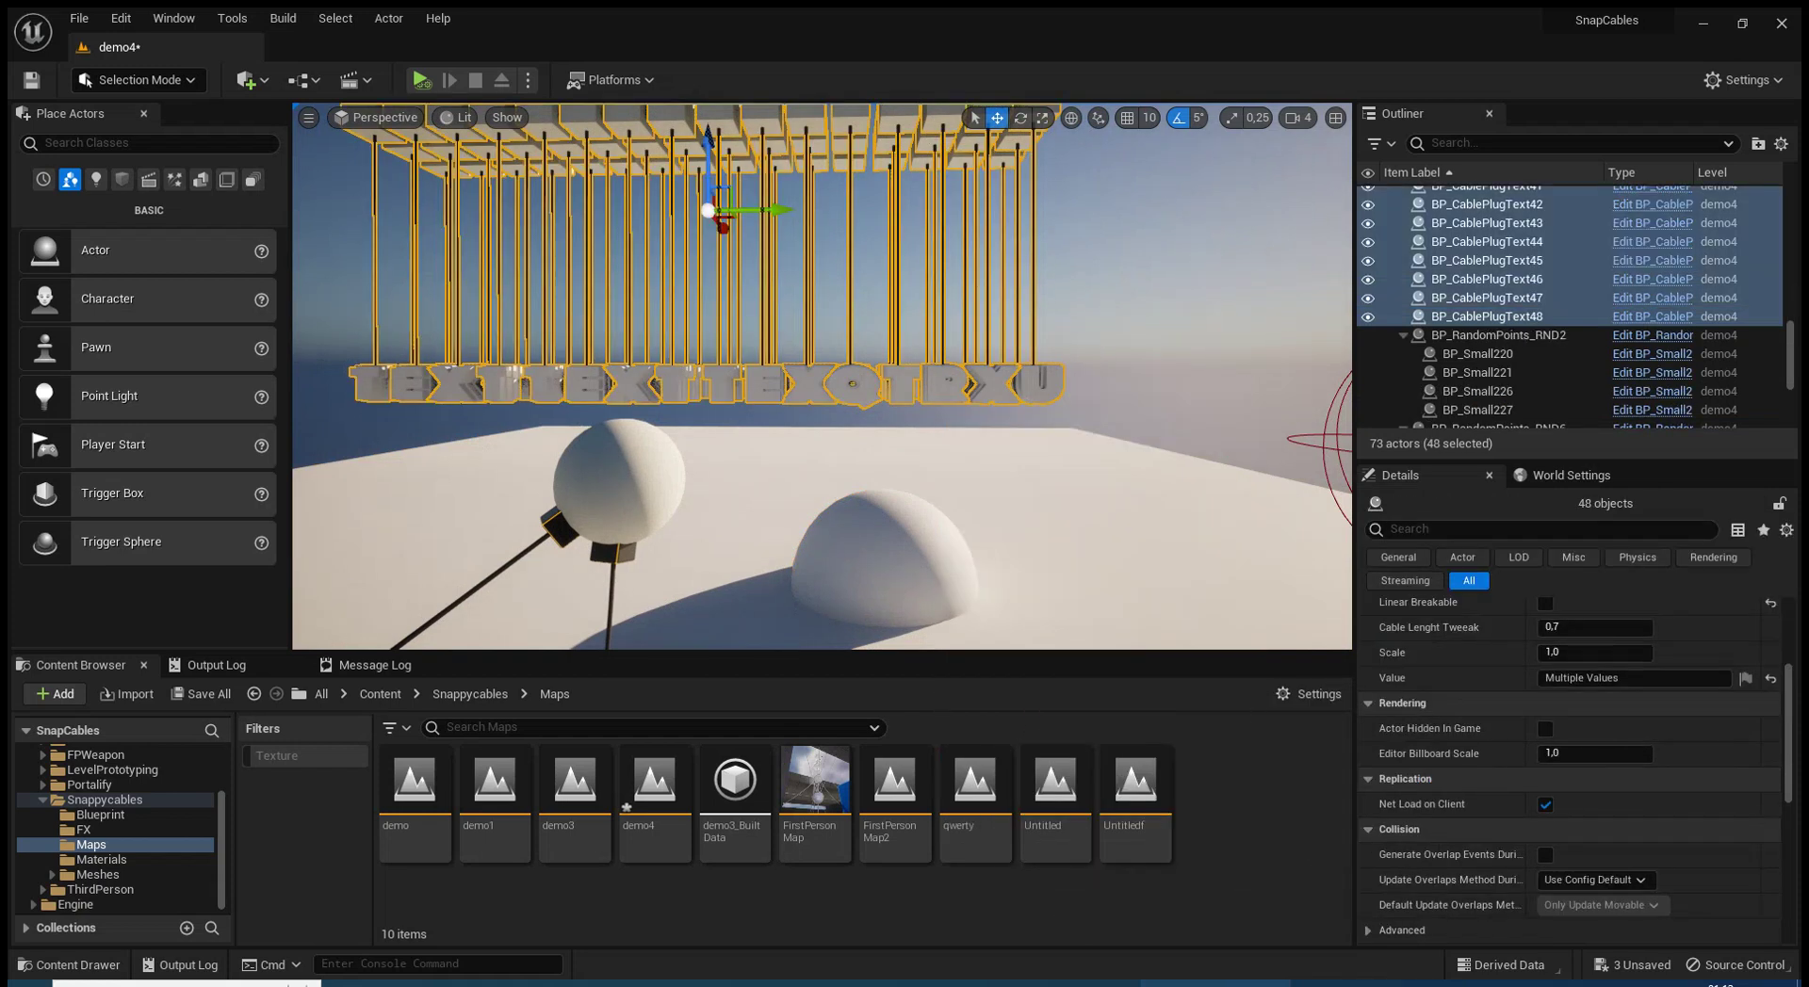
Make the 48 letter cables Linear Breakable with Min length 350, then start play
scroll(1574, 768, up, 2)
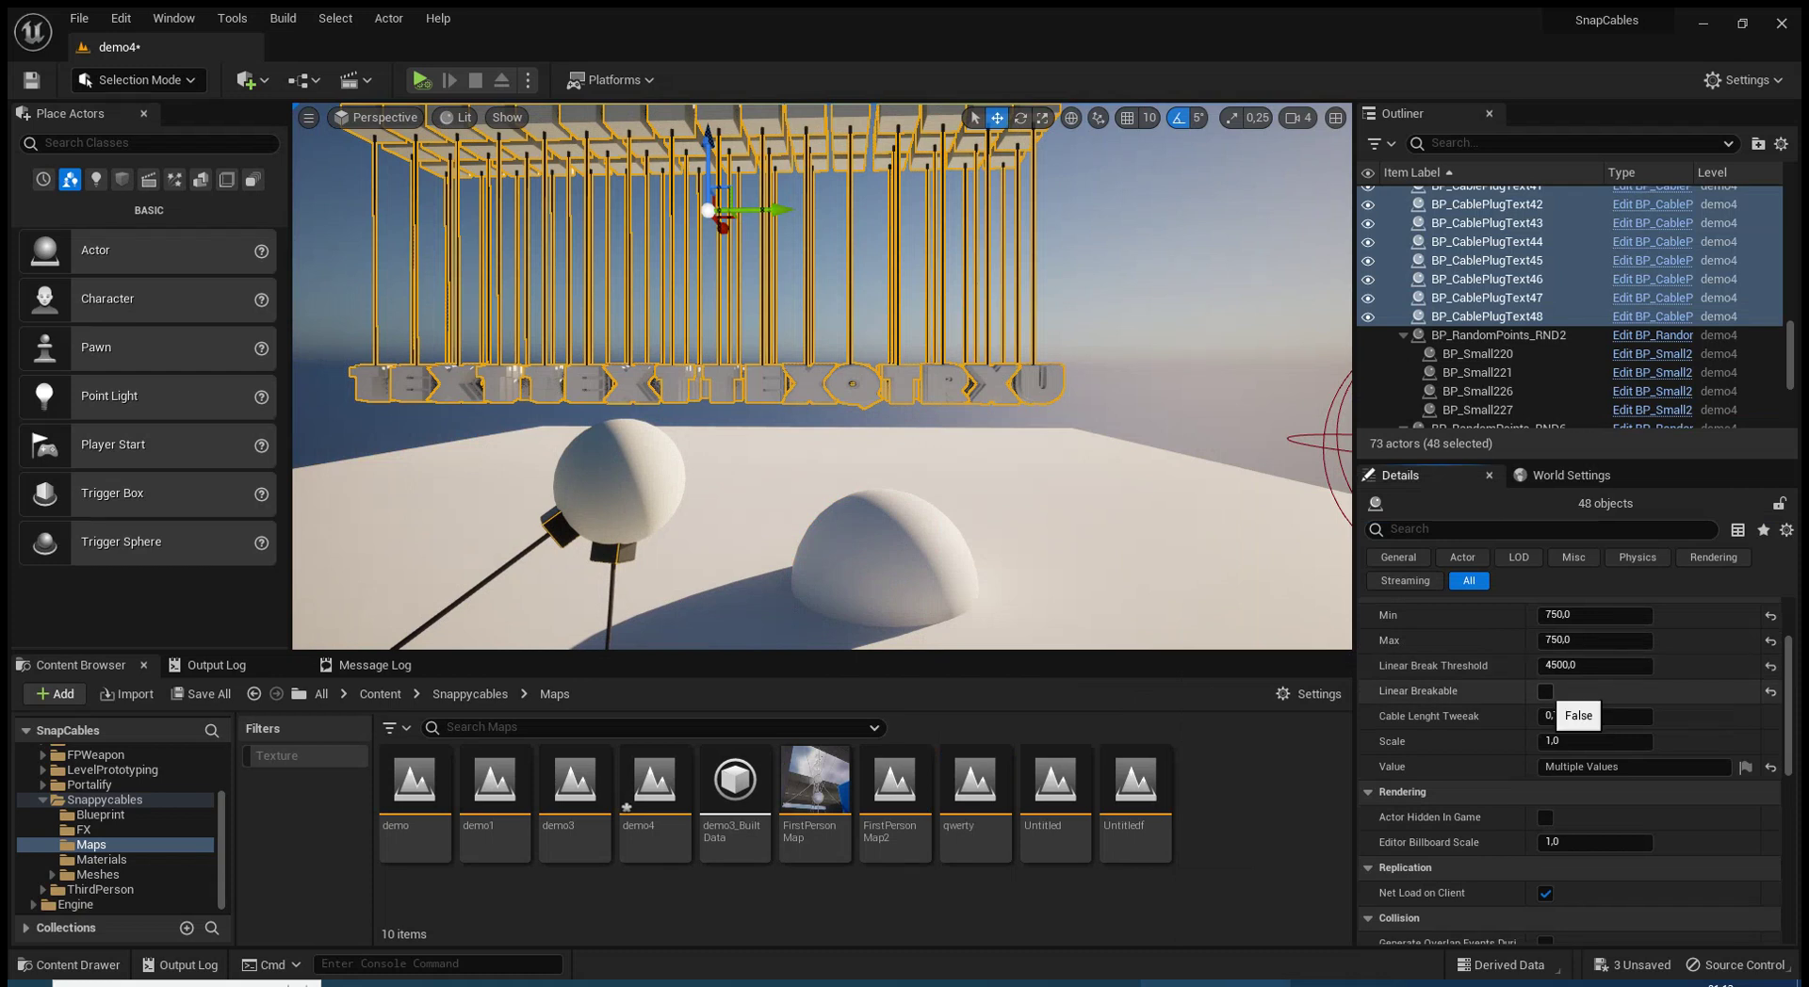
click(1545, 691)
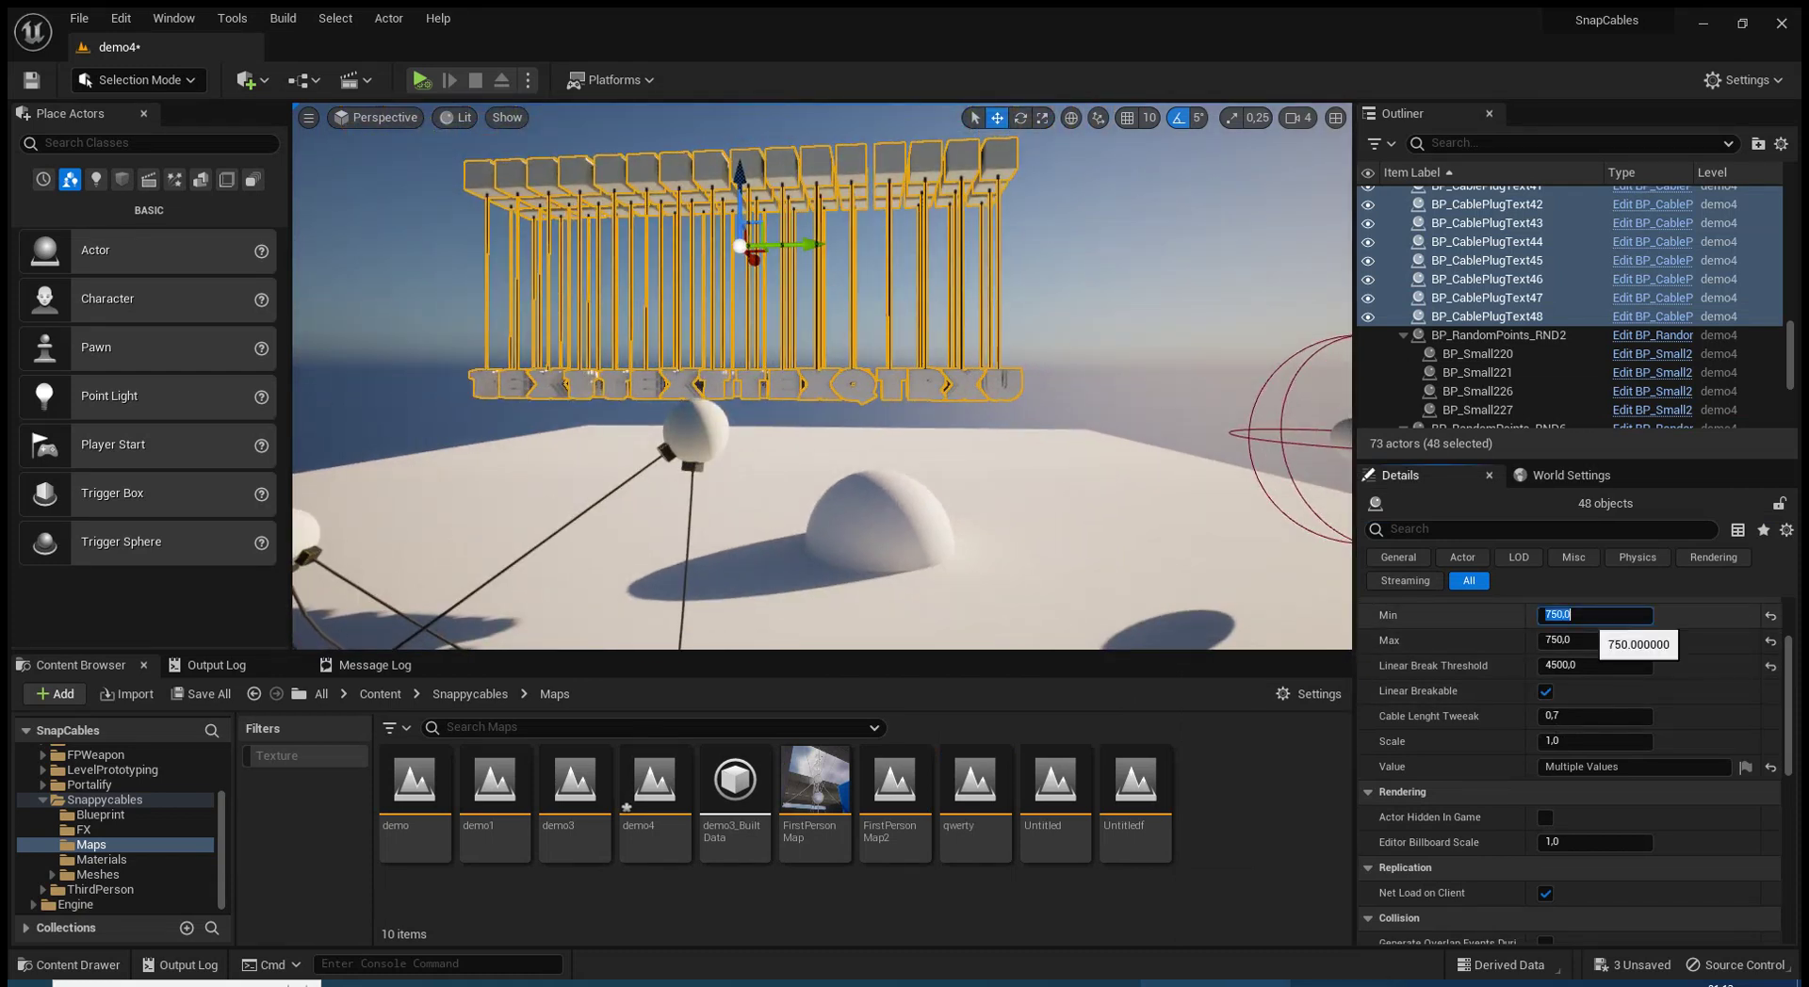
text(350)
key(Return)
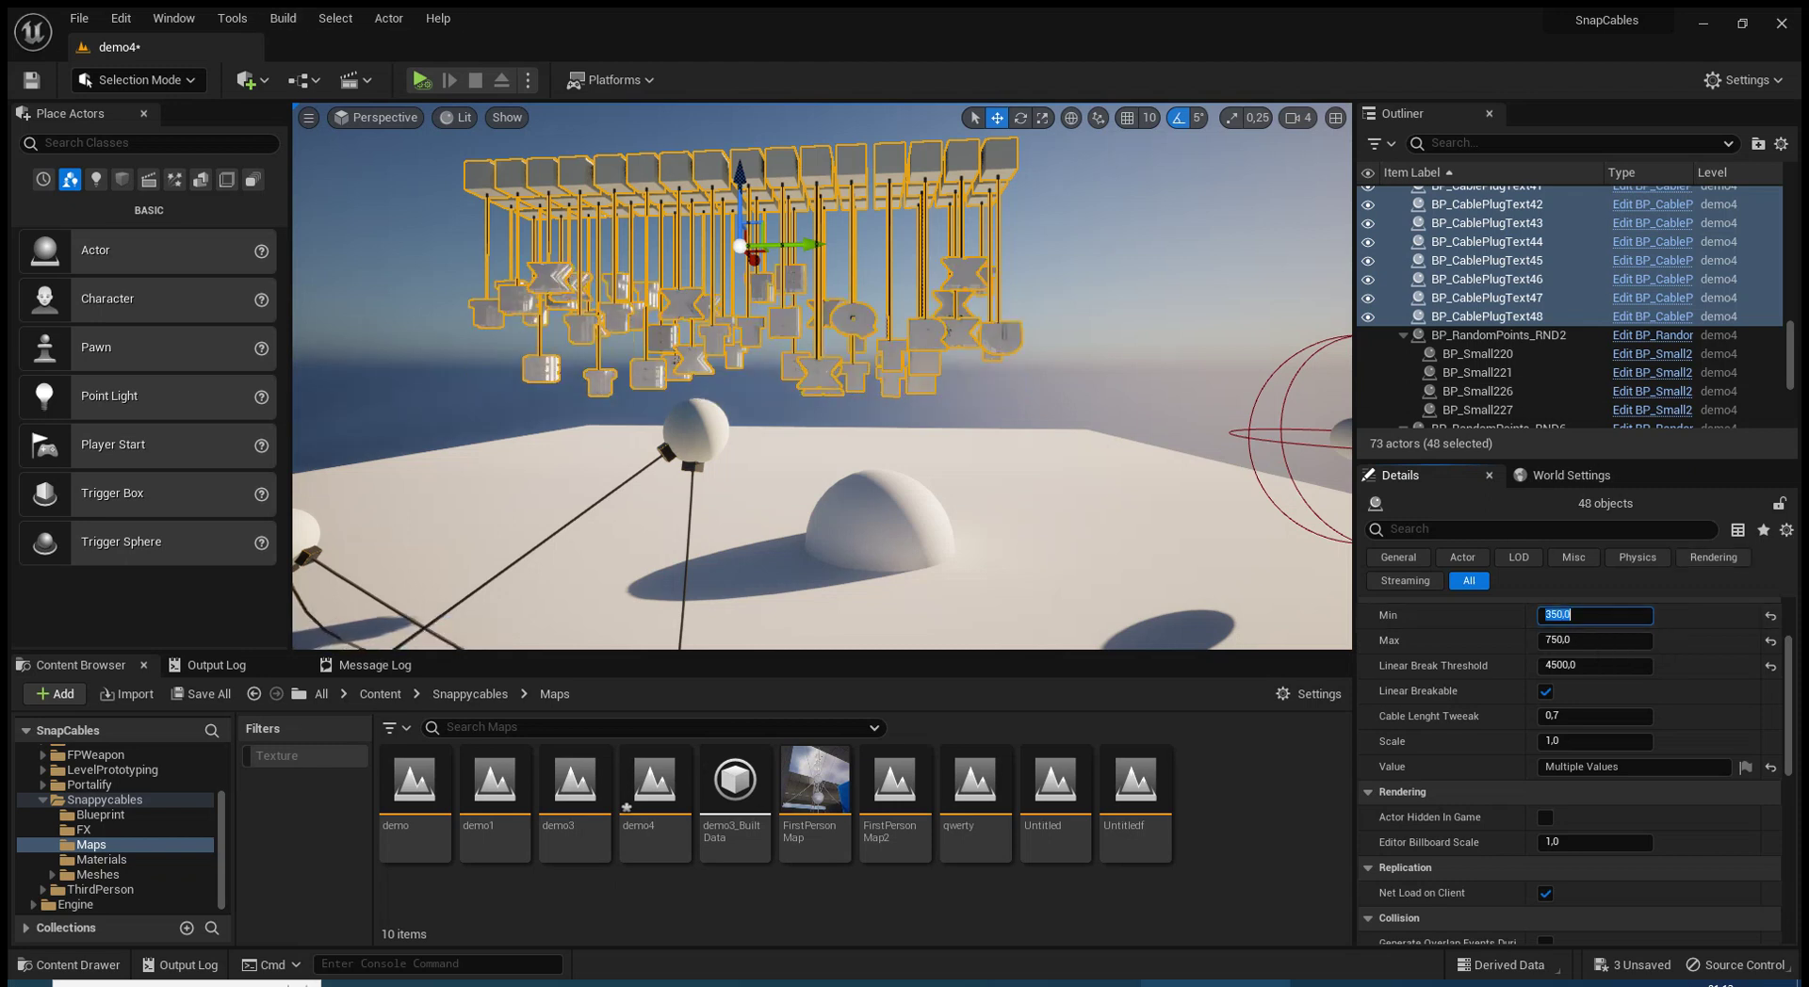
click(421, 80)
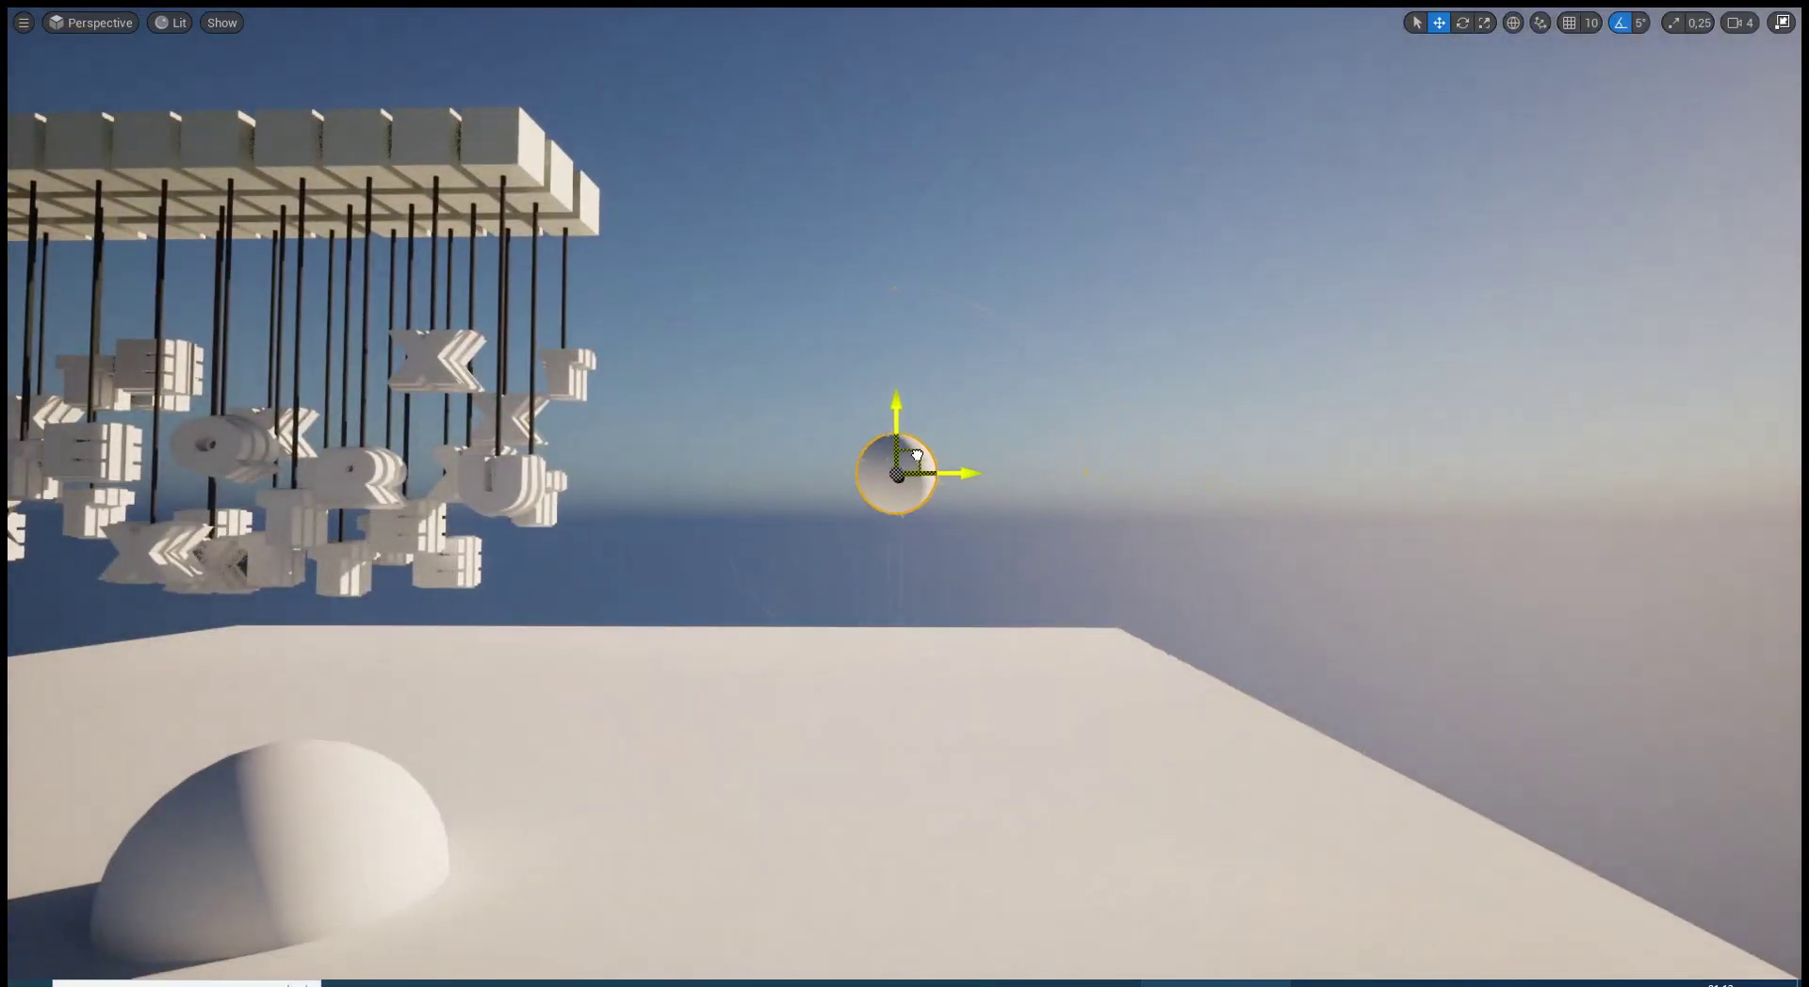
Drag the sphere into the rig, knocking the U loose and gathering the X and U letters
mouse_move(855, 411)
mouse_down()
mouse_move(773, 366)
mouse_move(855, 394)
mouse_move(963, 754)
mouse_up()
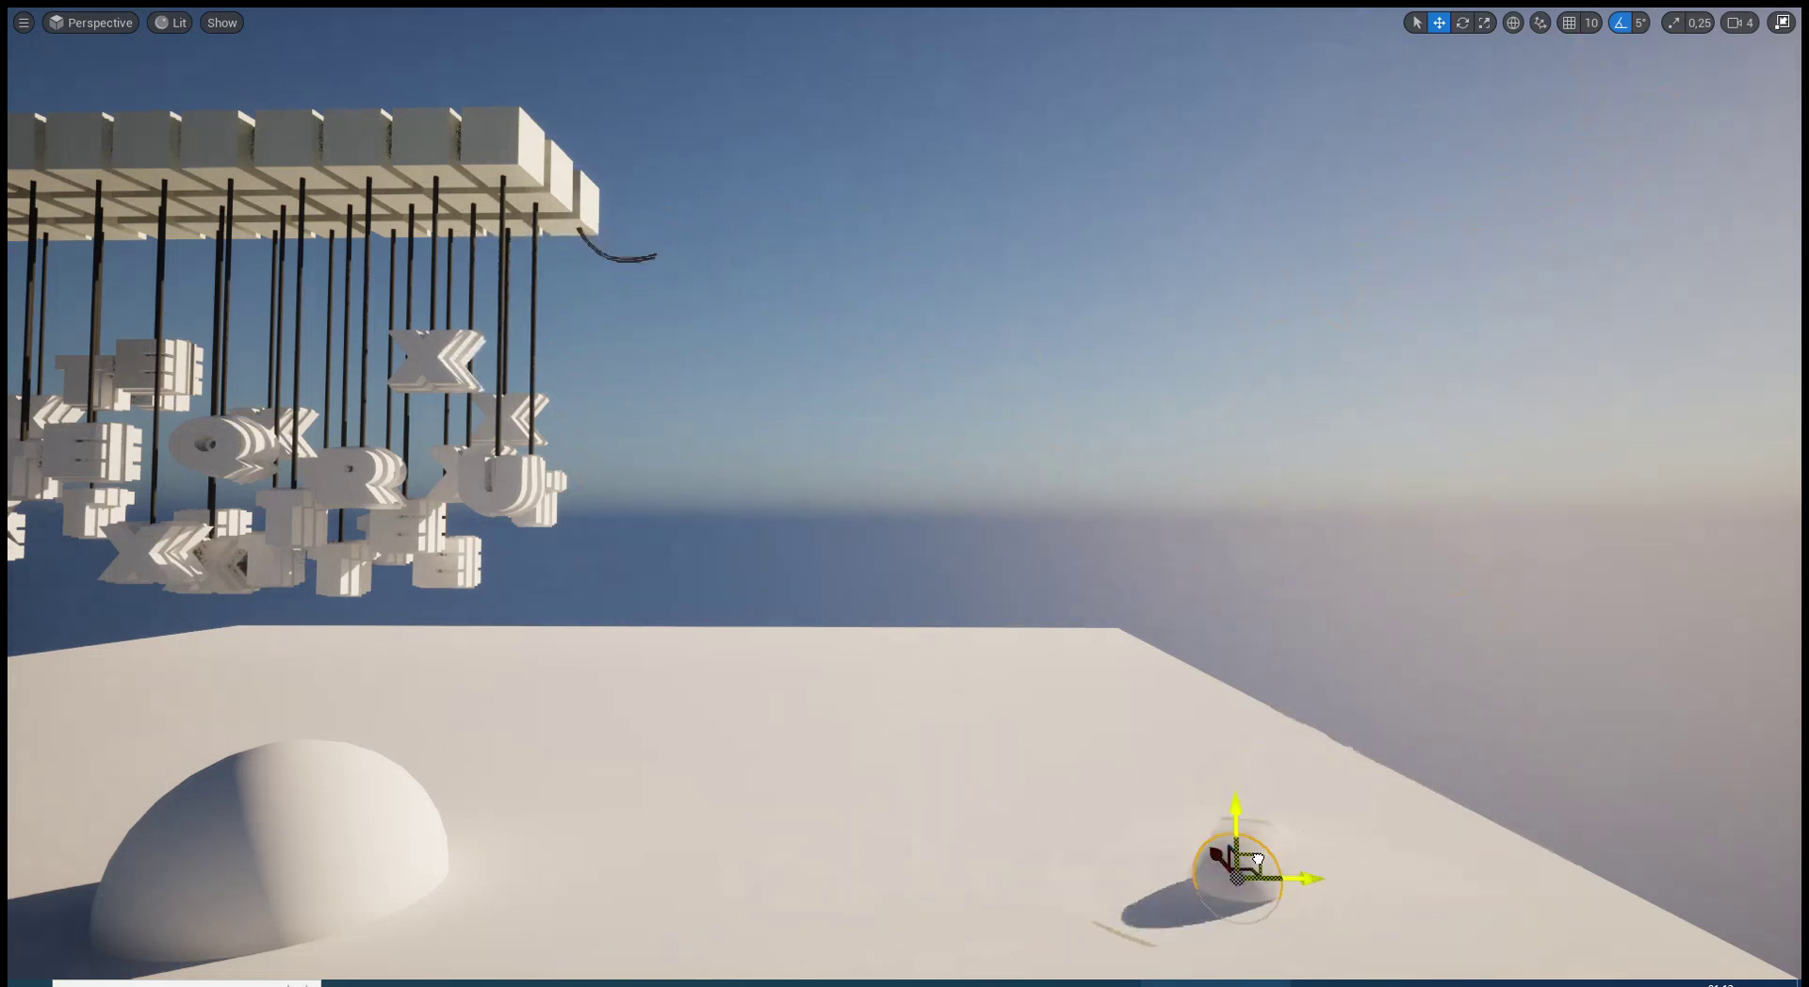
mouse_move(876, 975)
mouse_down()
mouse_move(687, 710)
mouse_move(661, 601)
mouse_up()
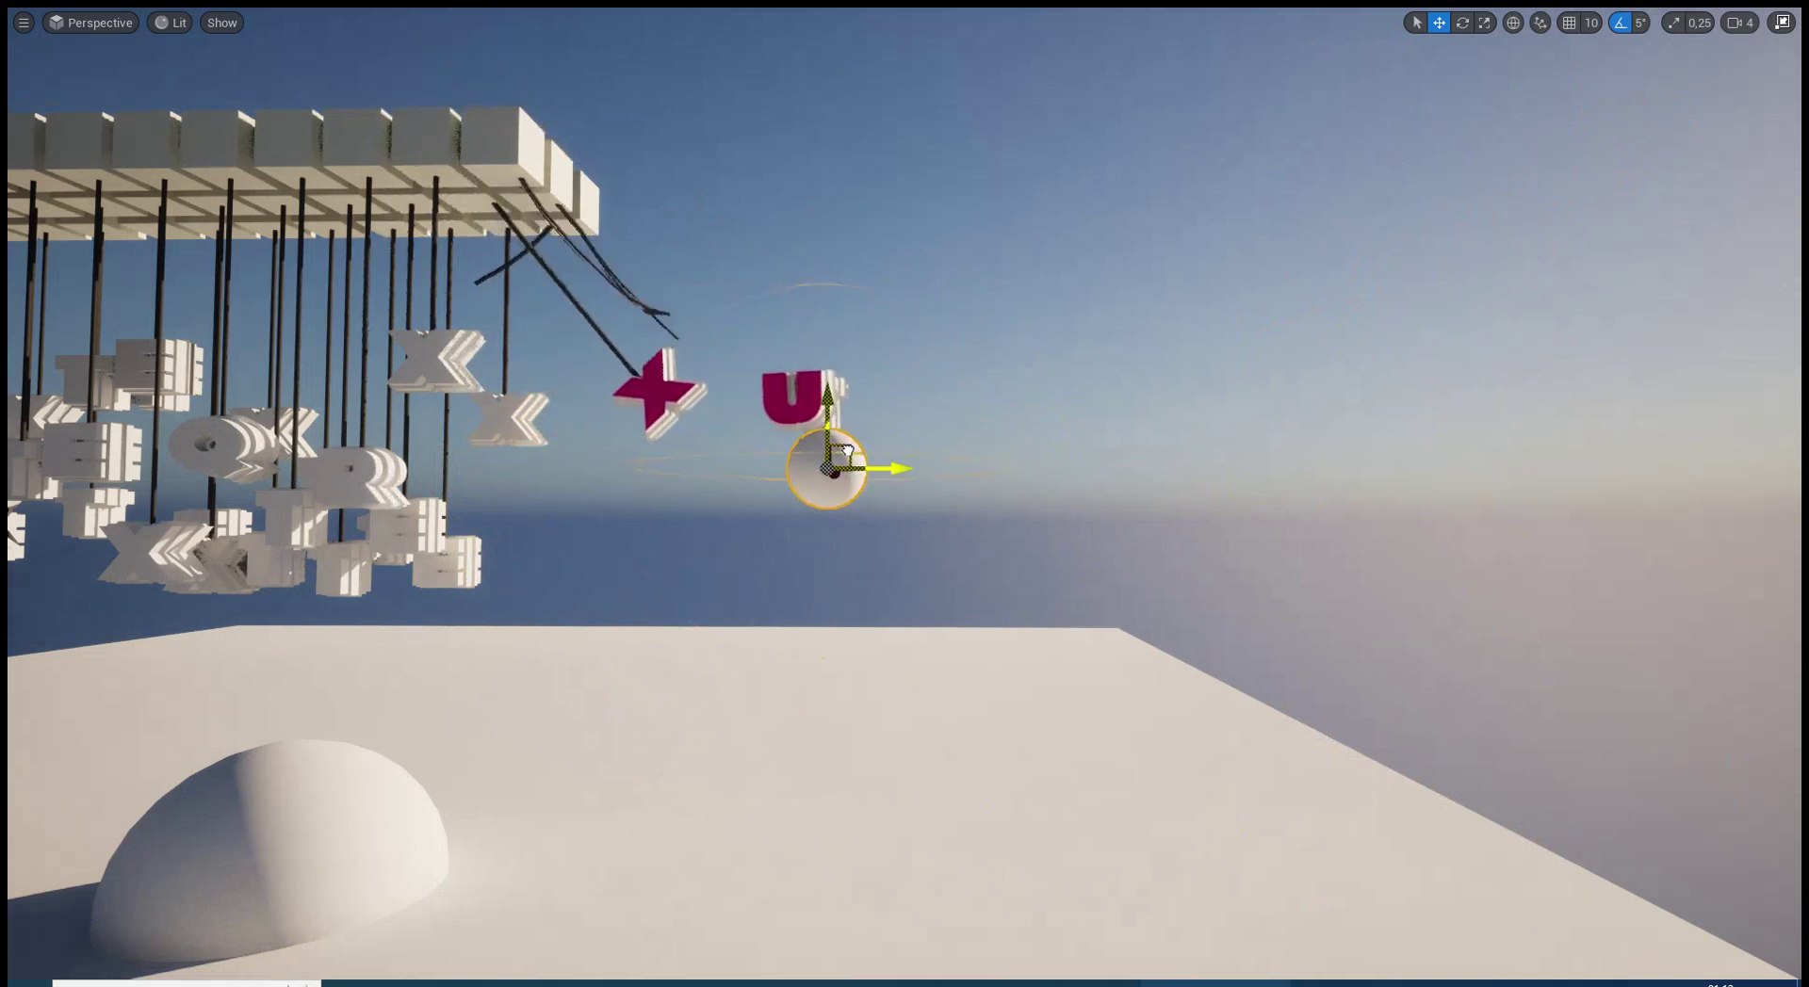
drag(847, 451, 958, 435)
mouse_move(1075, 474)
mouse_down()
mouse_move(1093, 914)
mouse_move(1797, 583)
mouse_up()
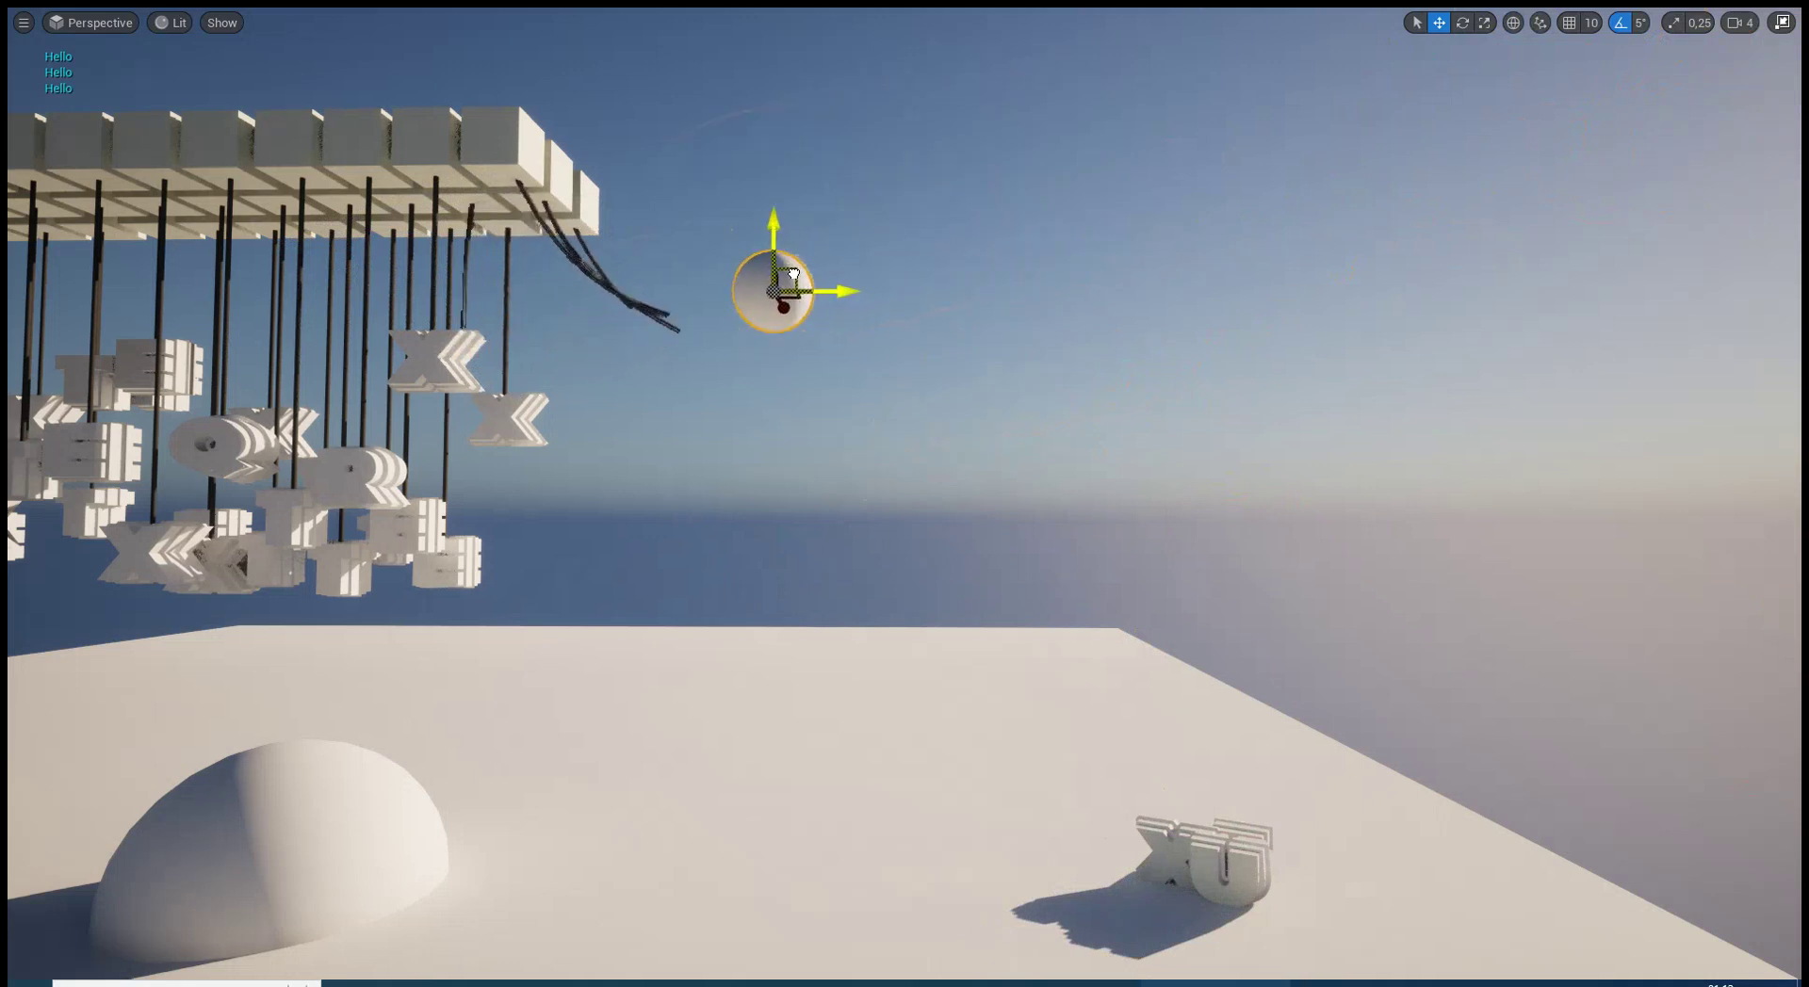
mouse_move(718, 307)
mouse_down()
mouse_move(675, 326)
mouse_move(921, 545)
mouse_move(545, 421)
mouse_move(1168, 381)
mouse_move(1036, 381)
mouse_move(1046, 397)
mouse_move(1300, 311)
mouse_move(1157, 373)
mouse_move(613, 370)
mouse_move(368, 341)
mouse_move(506, 344)
mouse_move(782, 415)
mouse_move(1046, 386)
mouse_move(896, 380)
mouse_up()
Spin and lower the letter cluster beside the dome, then sweep it past the lamps to the far right
key(e)
key(f)
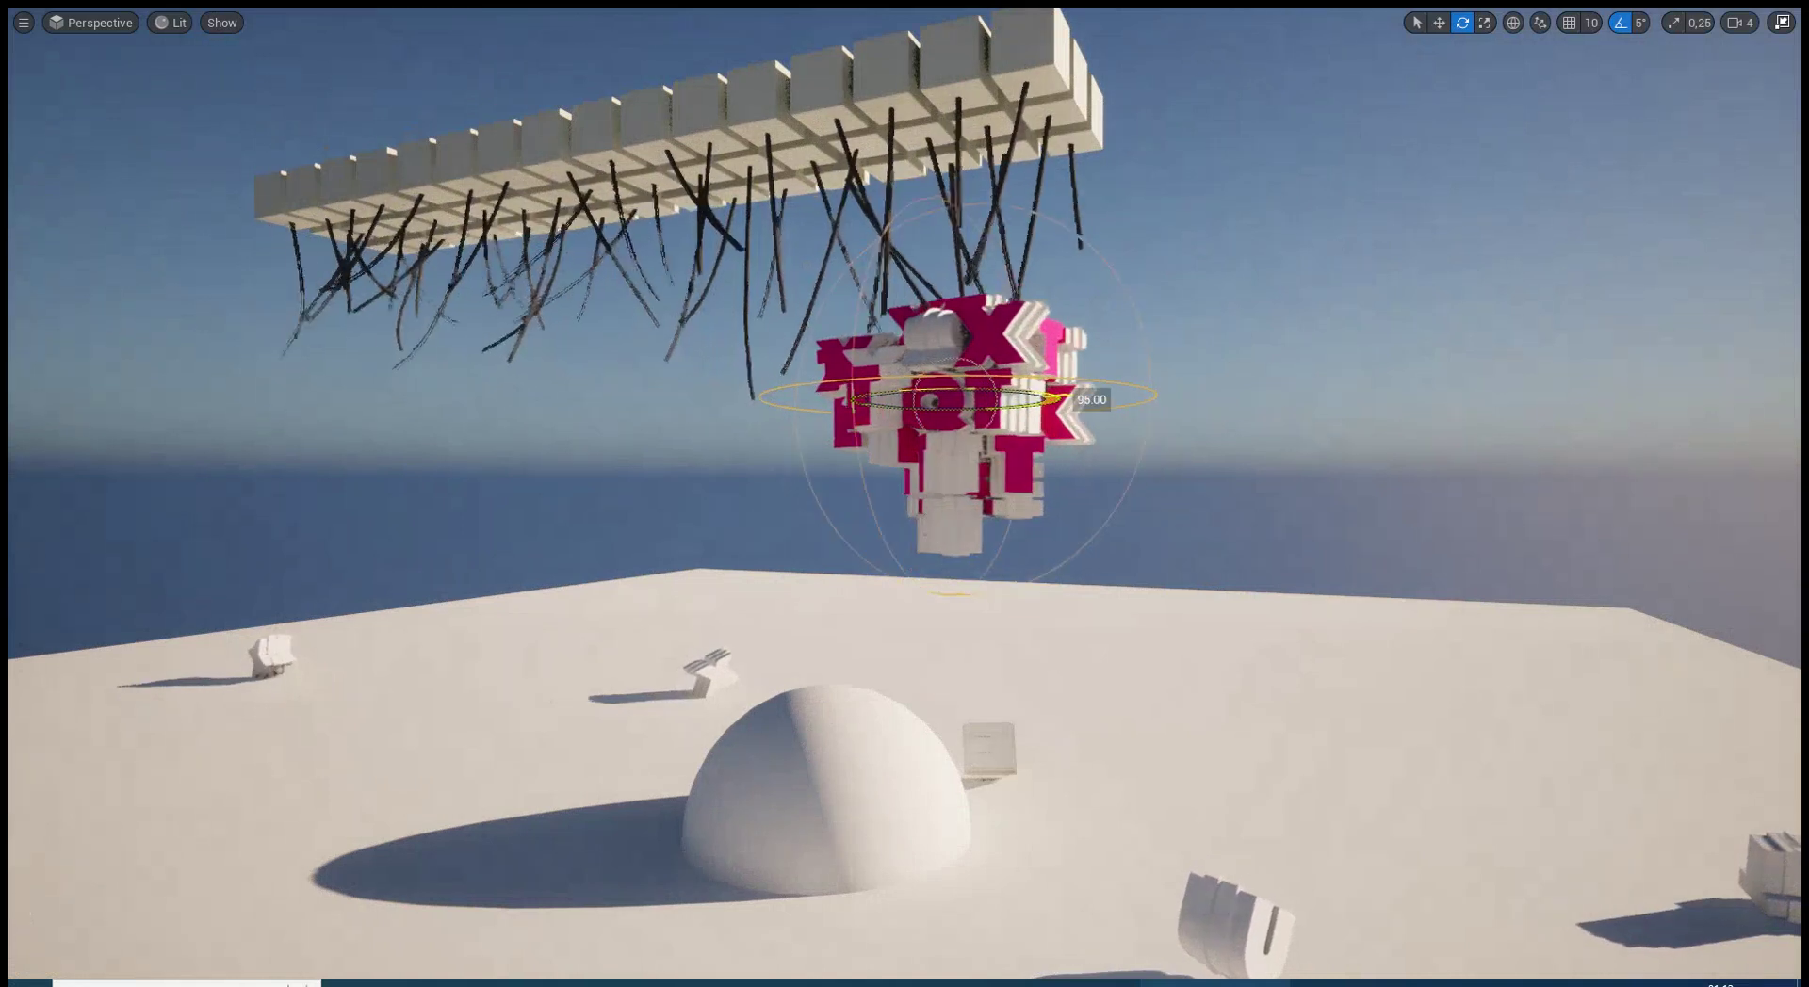
mouse_move(997, 418)
mouse_down()
mouse_move(1045, 415)
mouse_move(809, 116)
mouse_move(1212, 933)
mouse_up()
right_drag(1212, 933, 1319, 970)
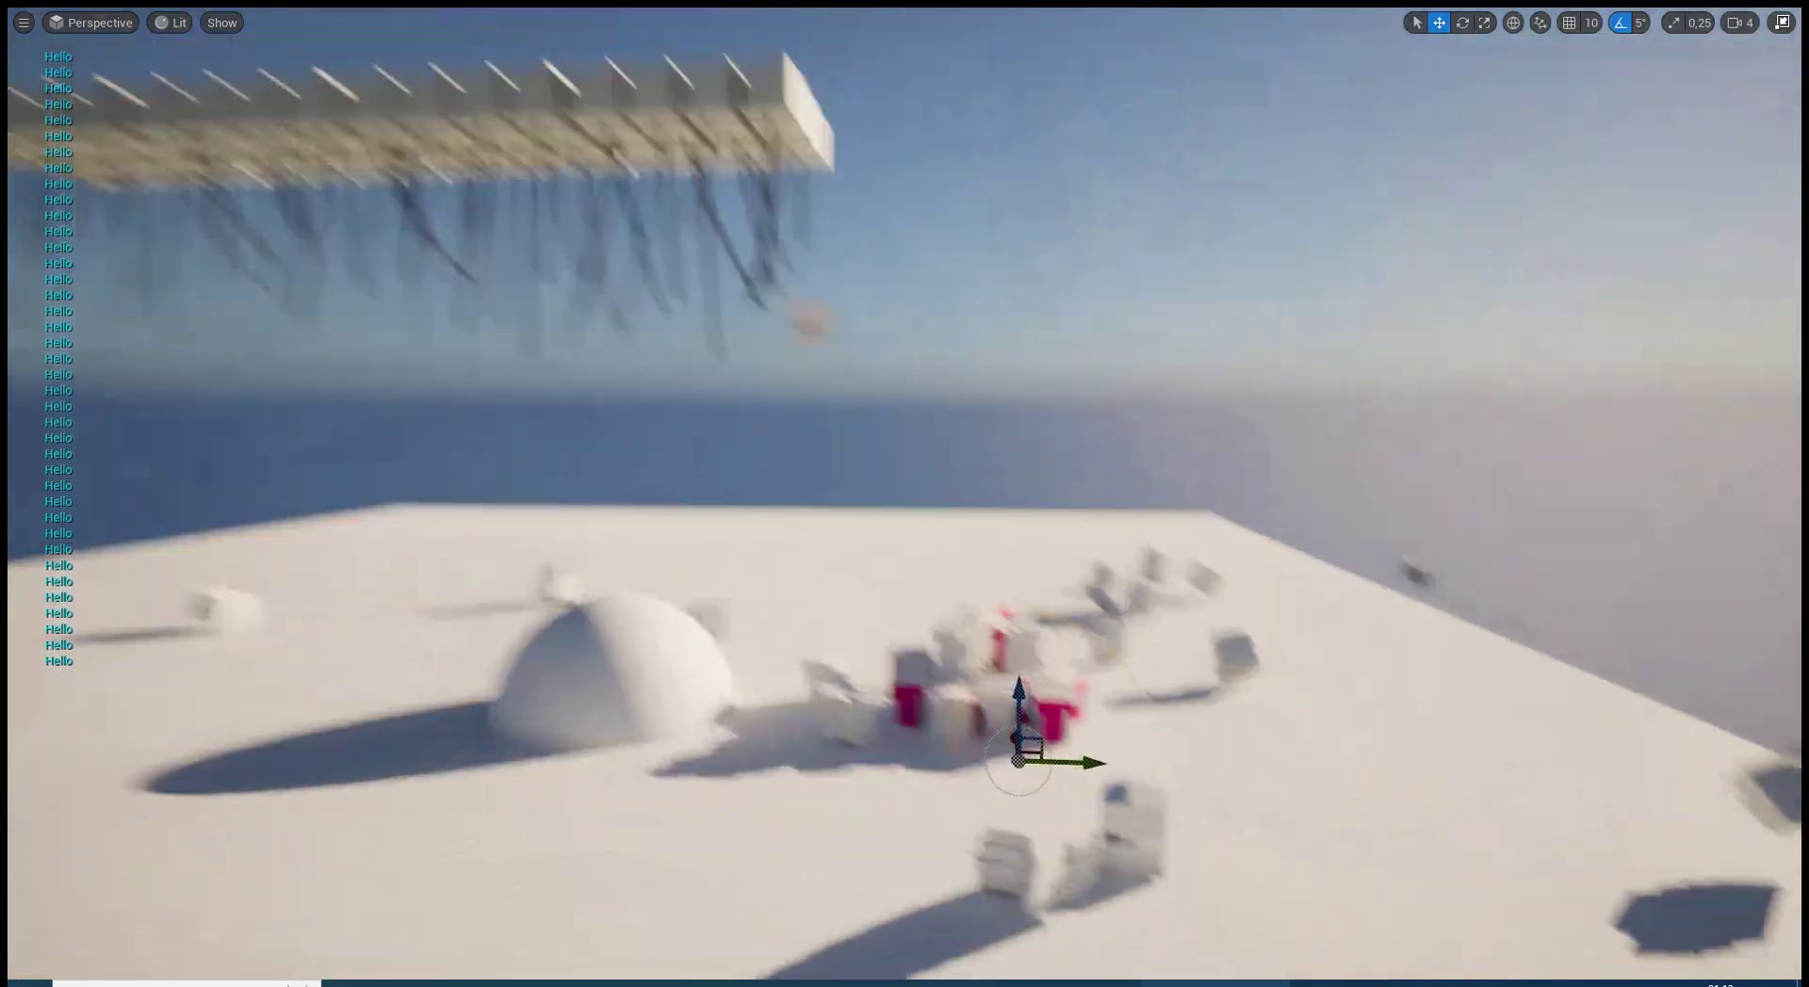
drag(1027, 745, 1174, 745)
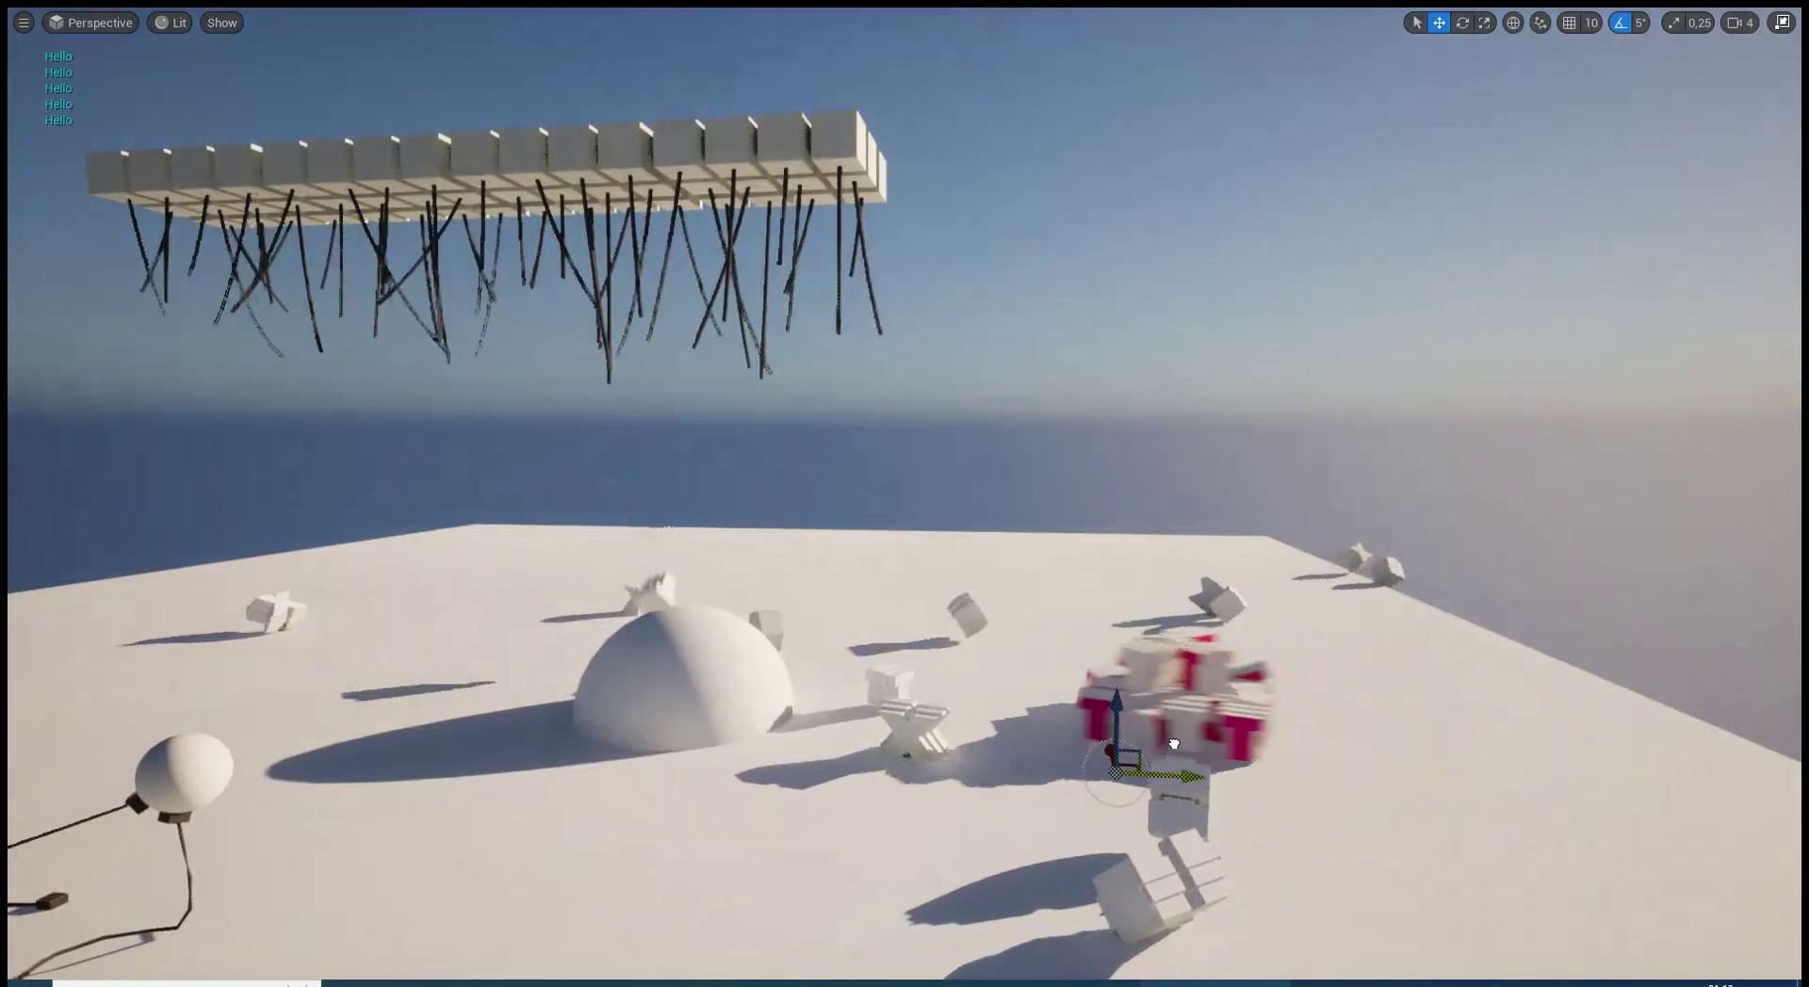
right_drag(1173, 744, 1174, 697)
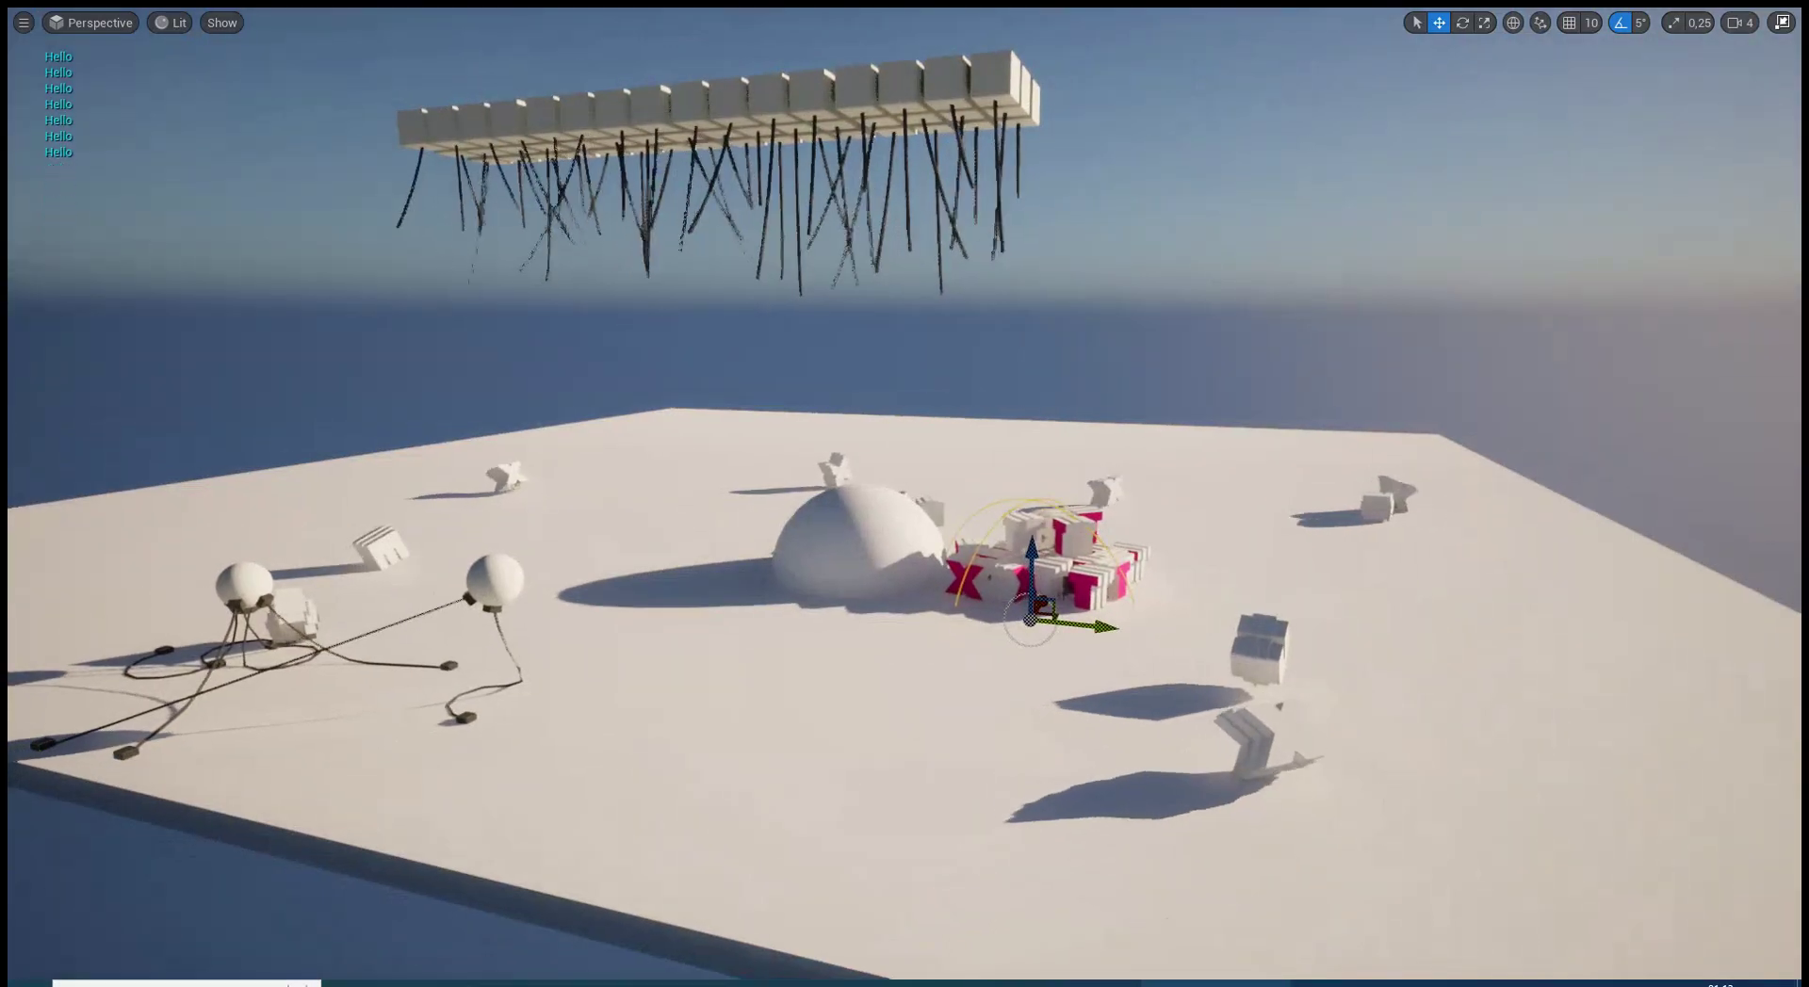
drag(1048, 617, 394, 705)
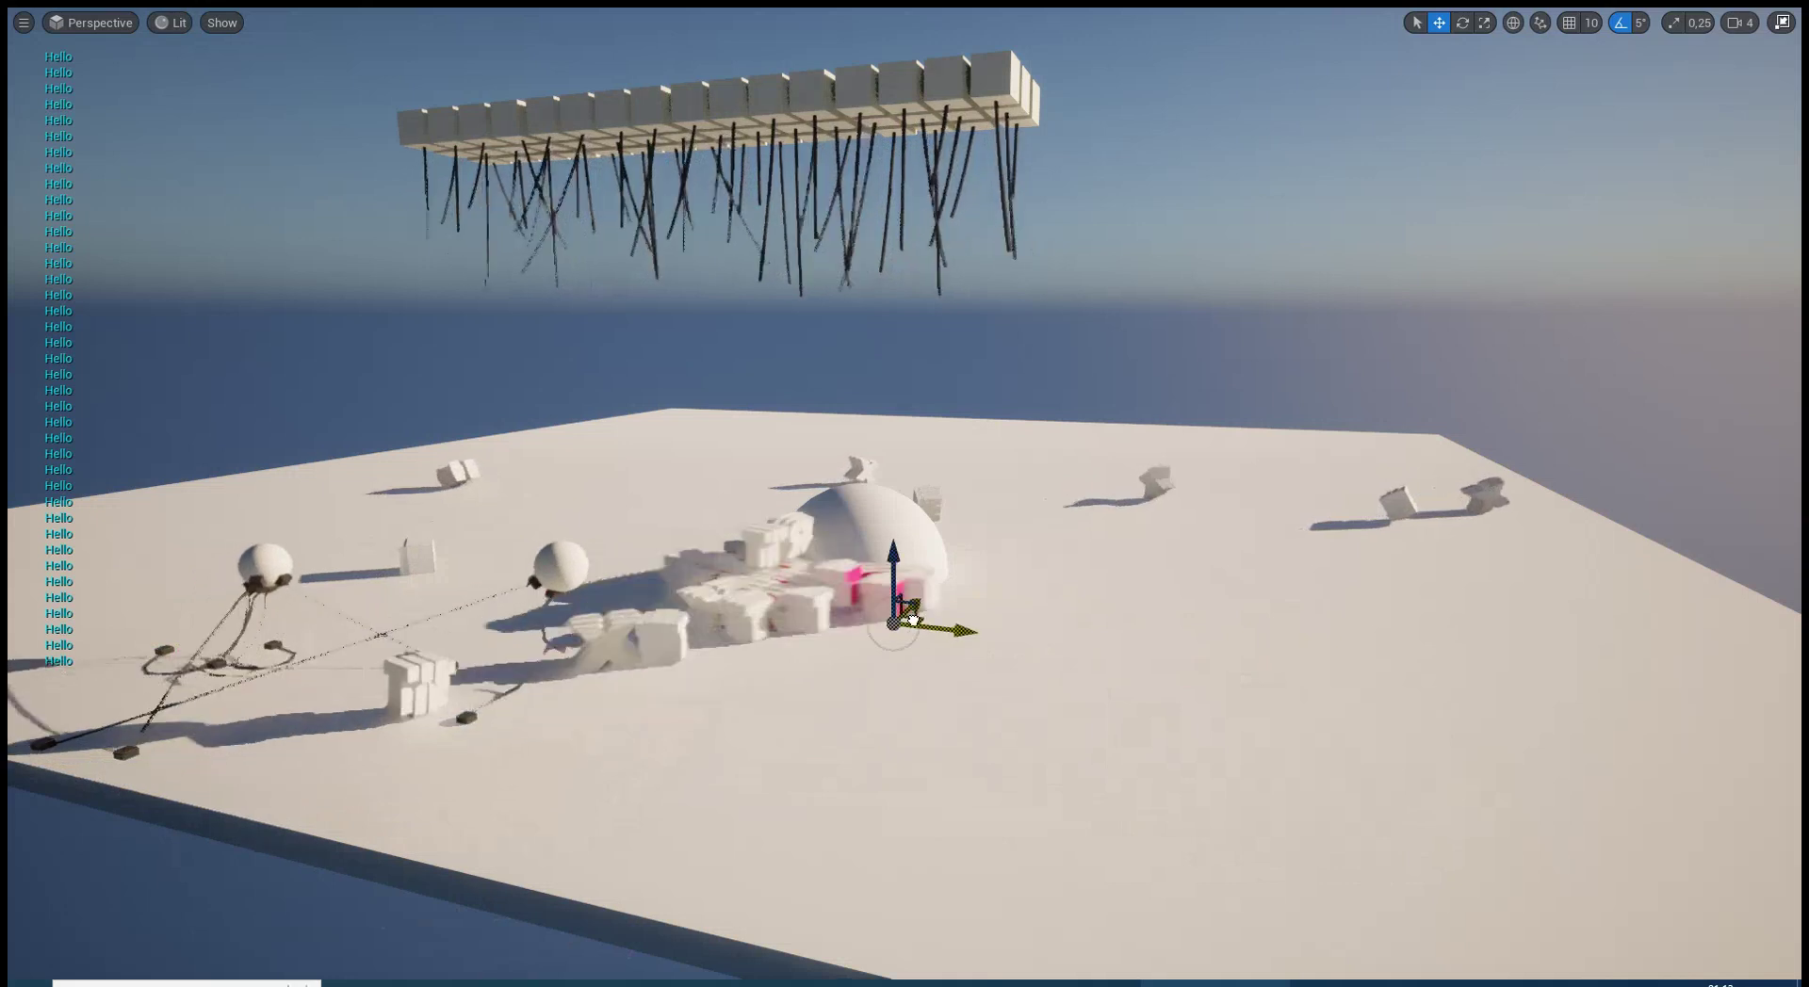
mouse_move(393, 705)
mouse_down()
mouse_move(1337, 483)
mouse_move(703, 593)
mouse_move(1505, 463)
mouse_up()
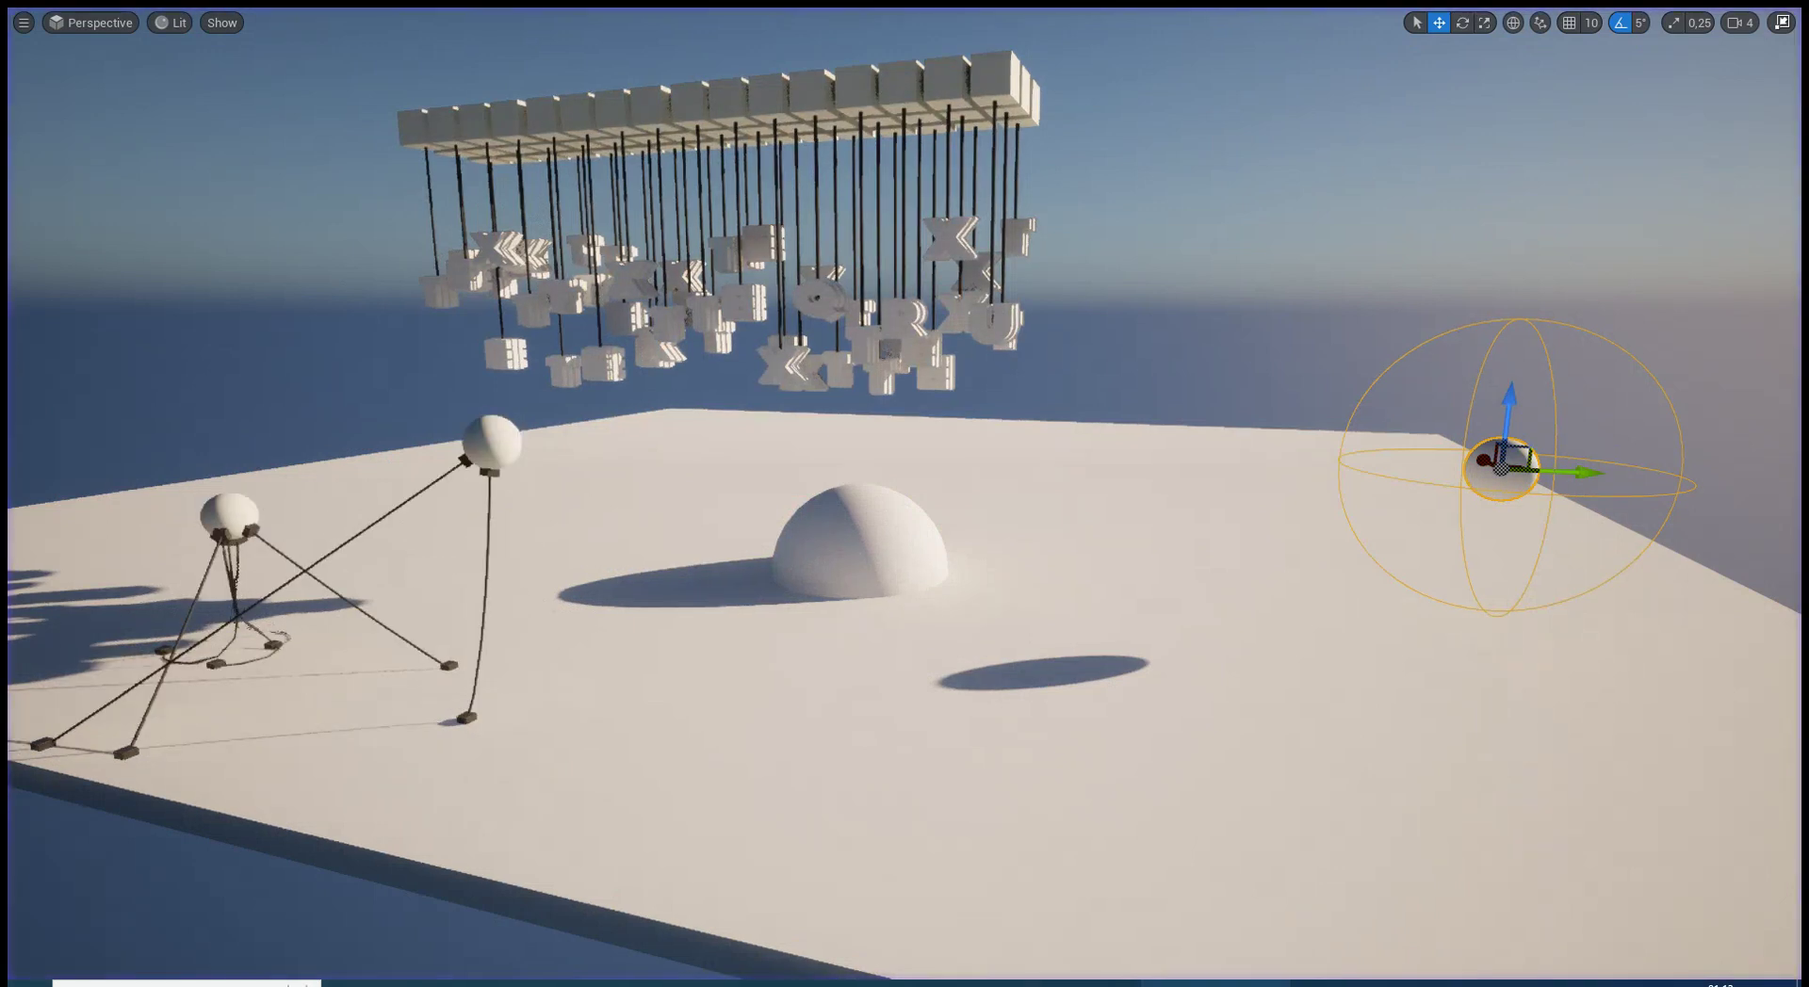
Select the letter rig, start Simulate, restore the full-screen viewport and select the attractor sphere
click(705, 199)
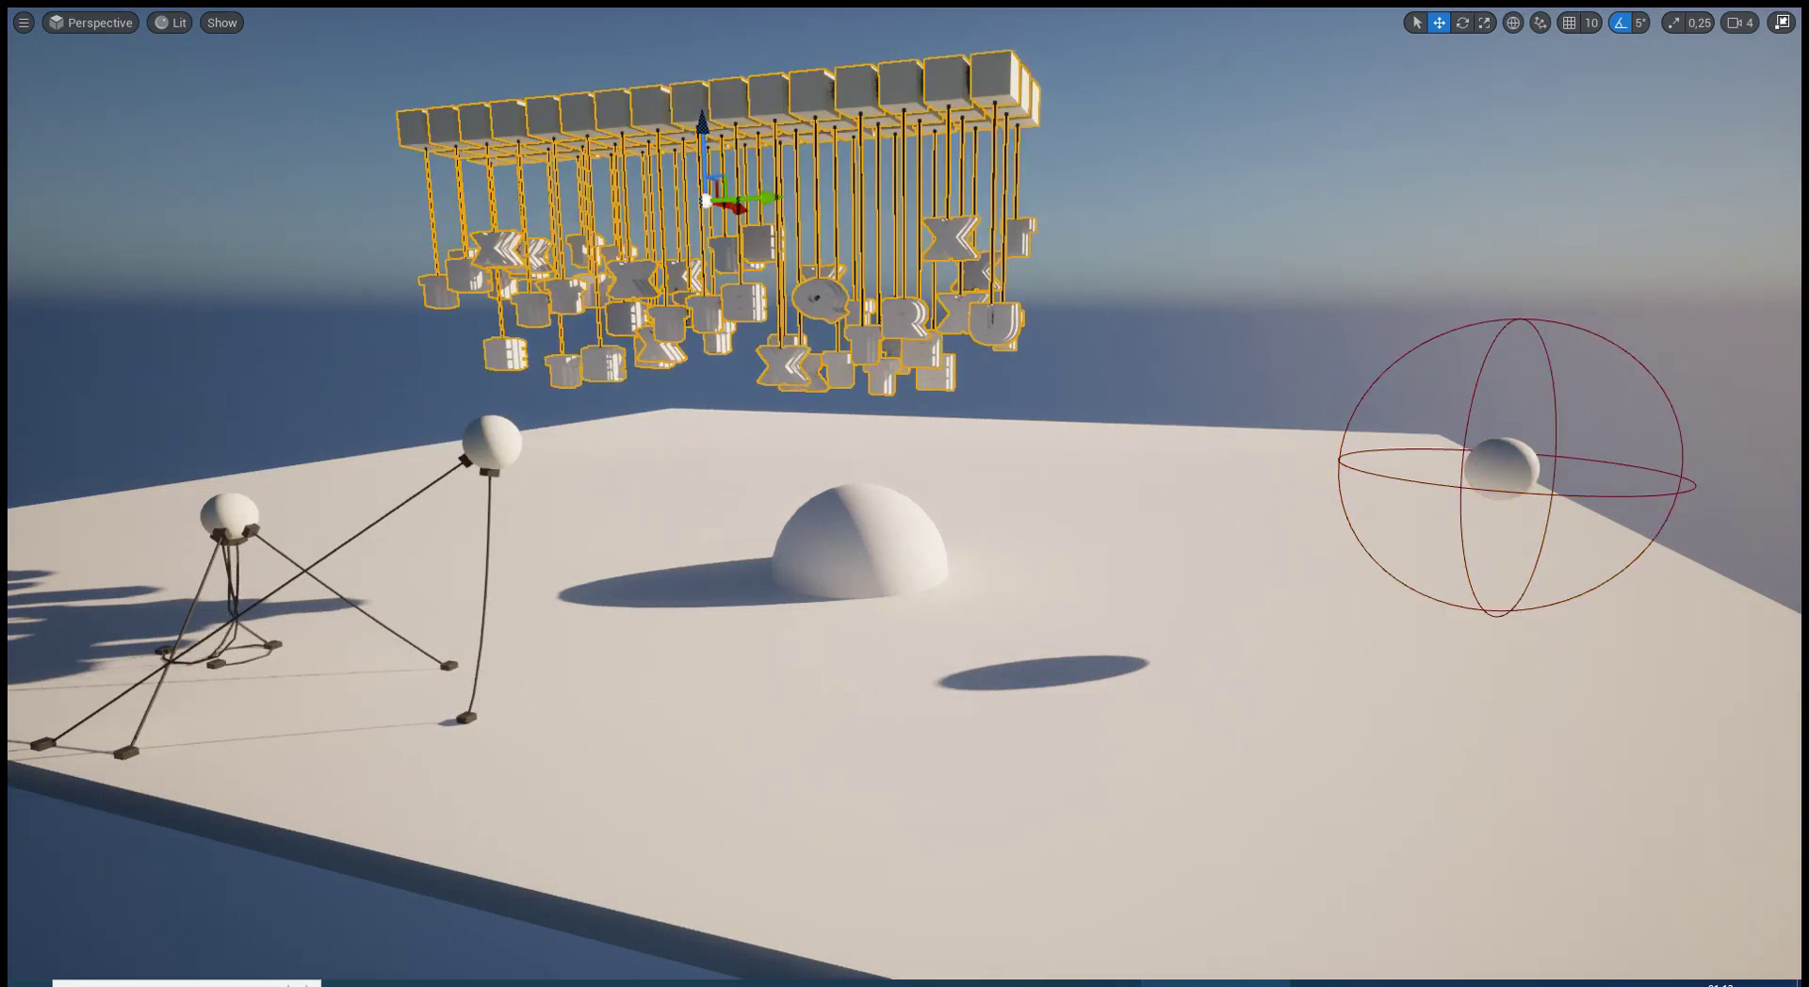
key(F11)
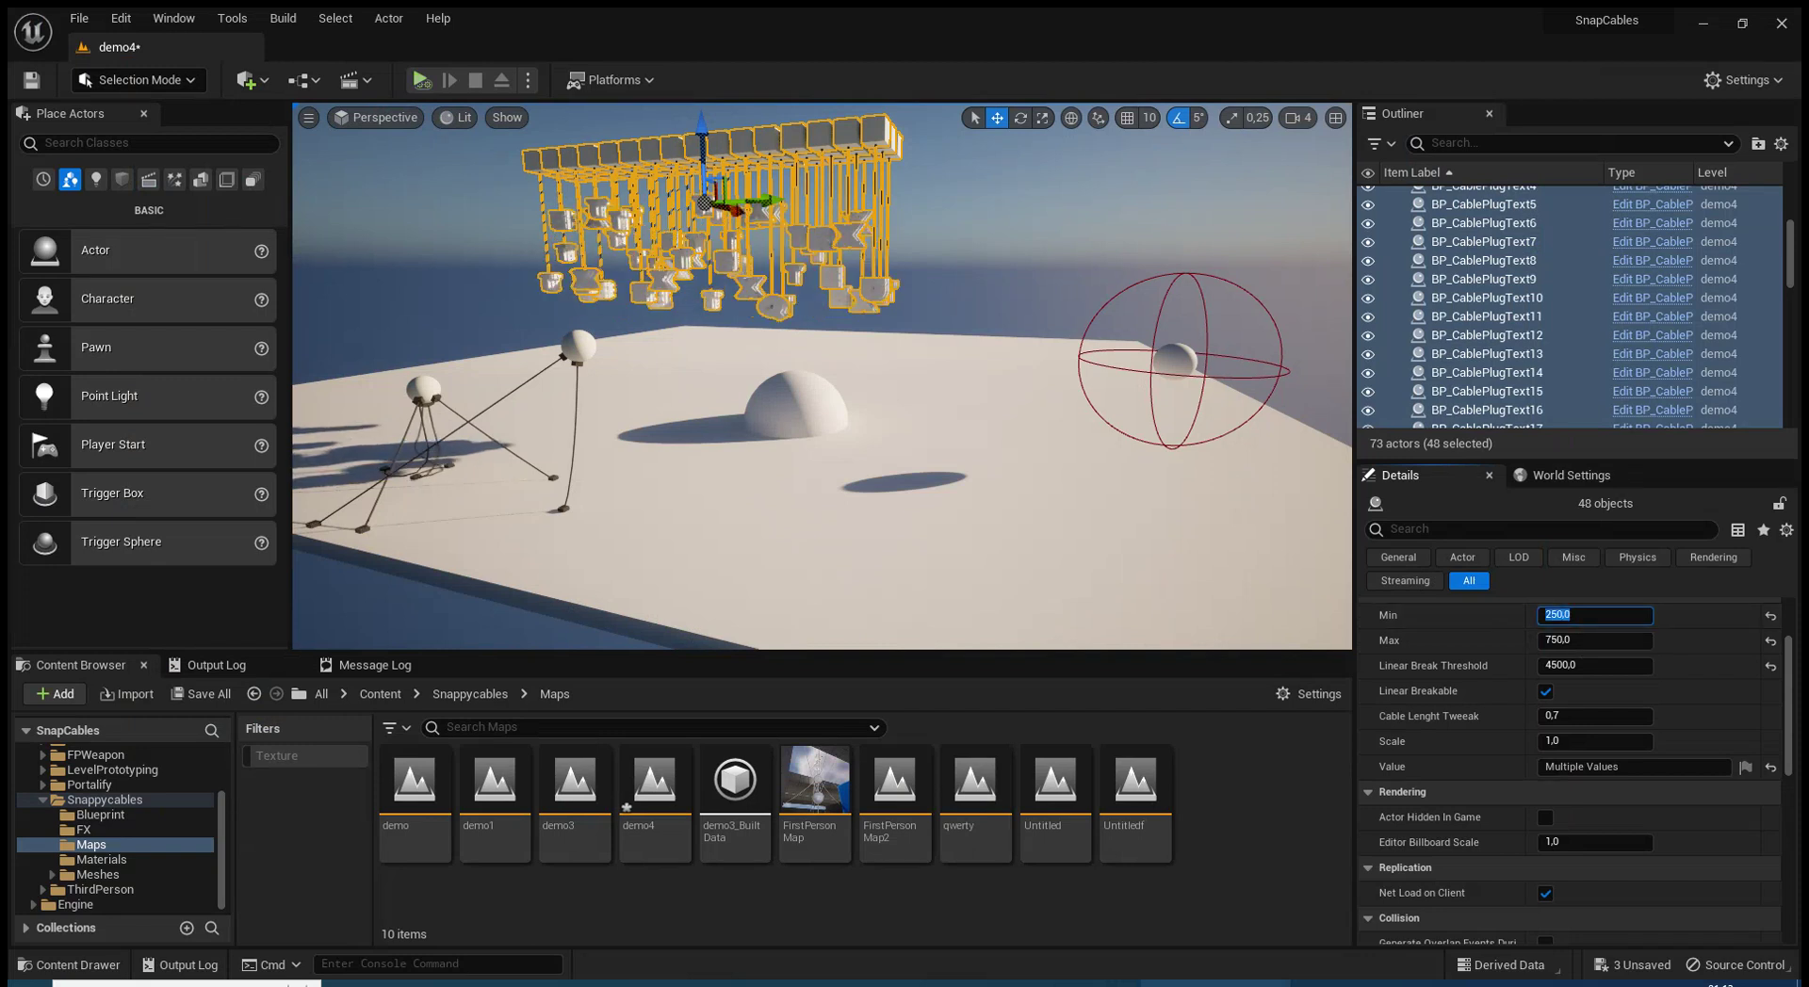
click(421, 80)
key(F11)
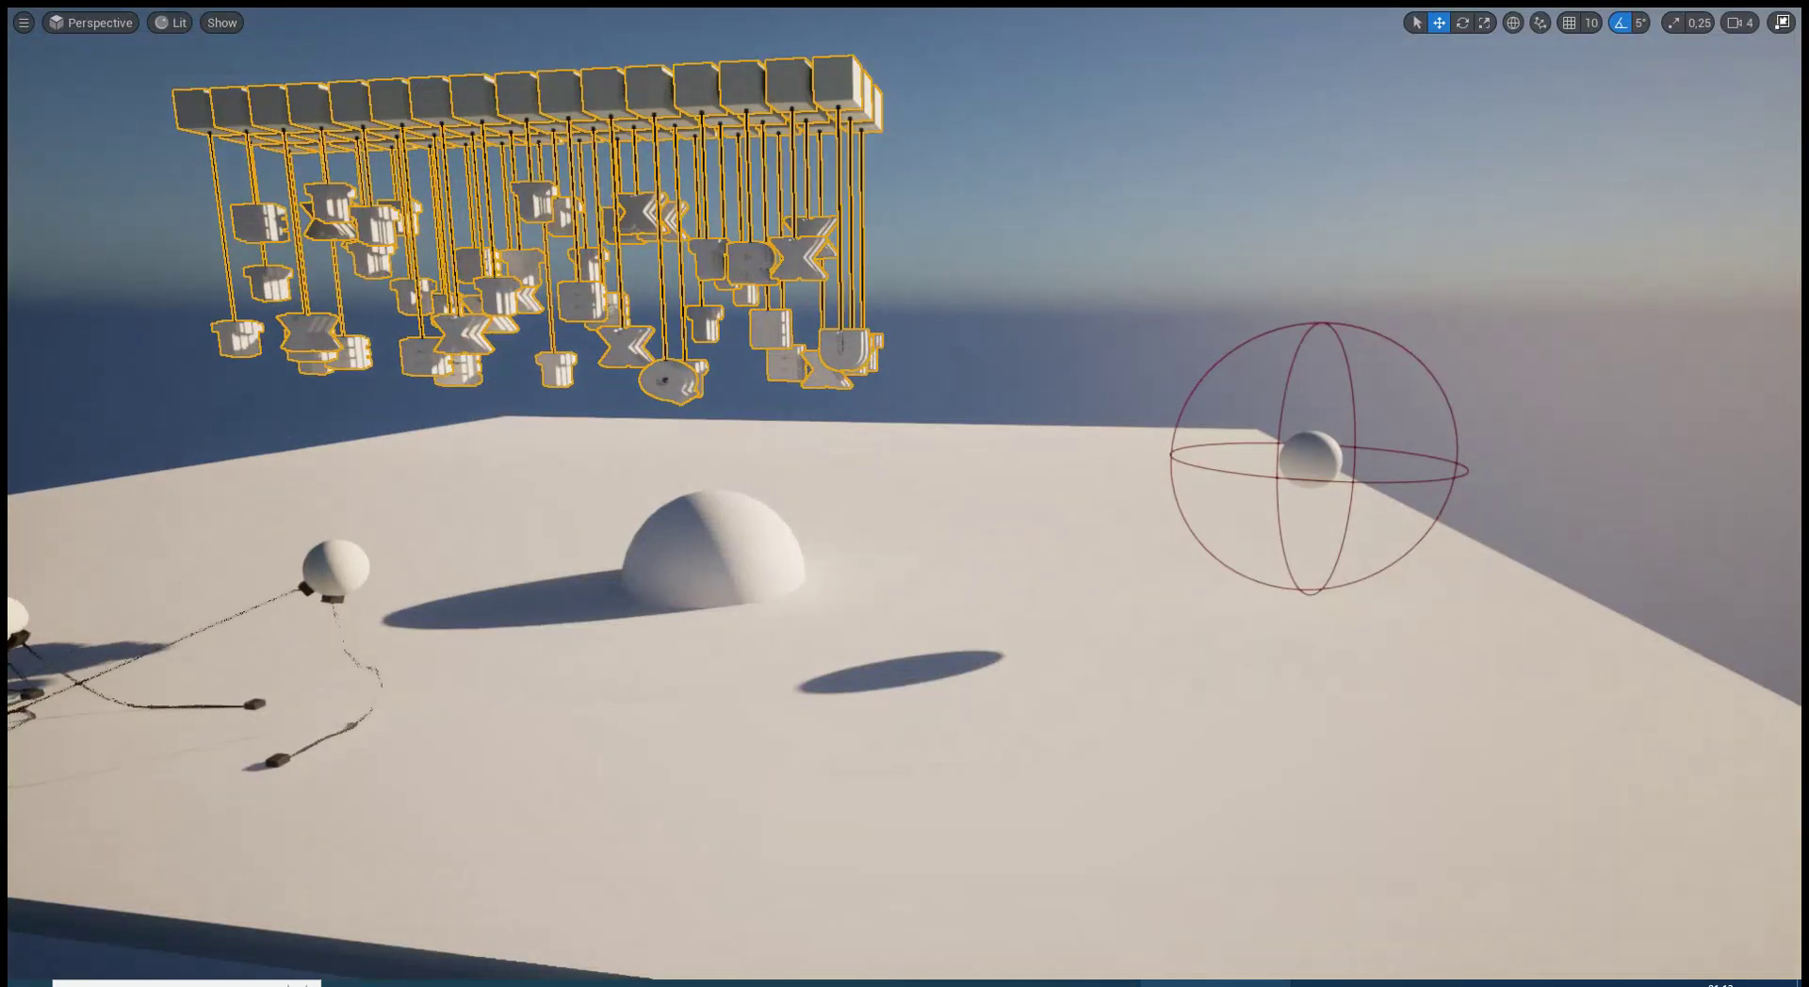
click(1310, 459)
Sweep the sphere repeatedly through the hanging letter rows to grab a red cluster of letters
drag(1310, 459, 1100, 334)
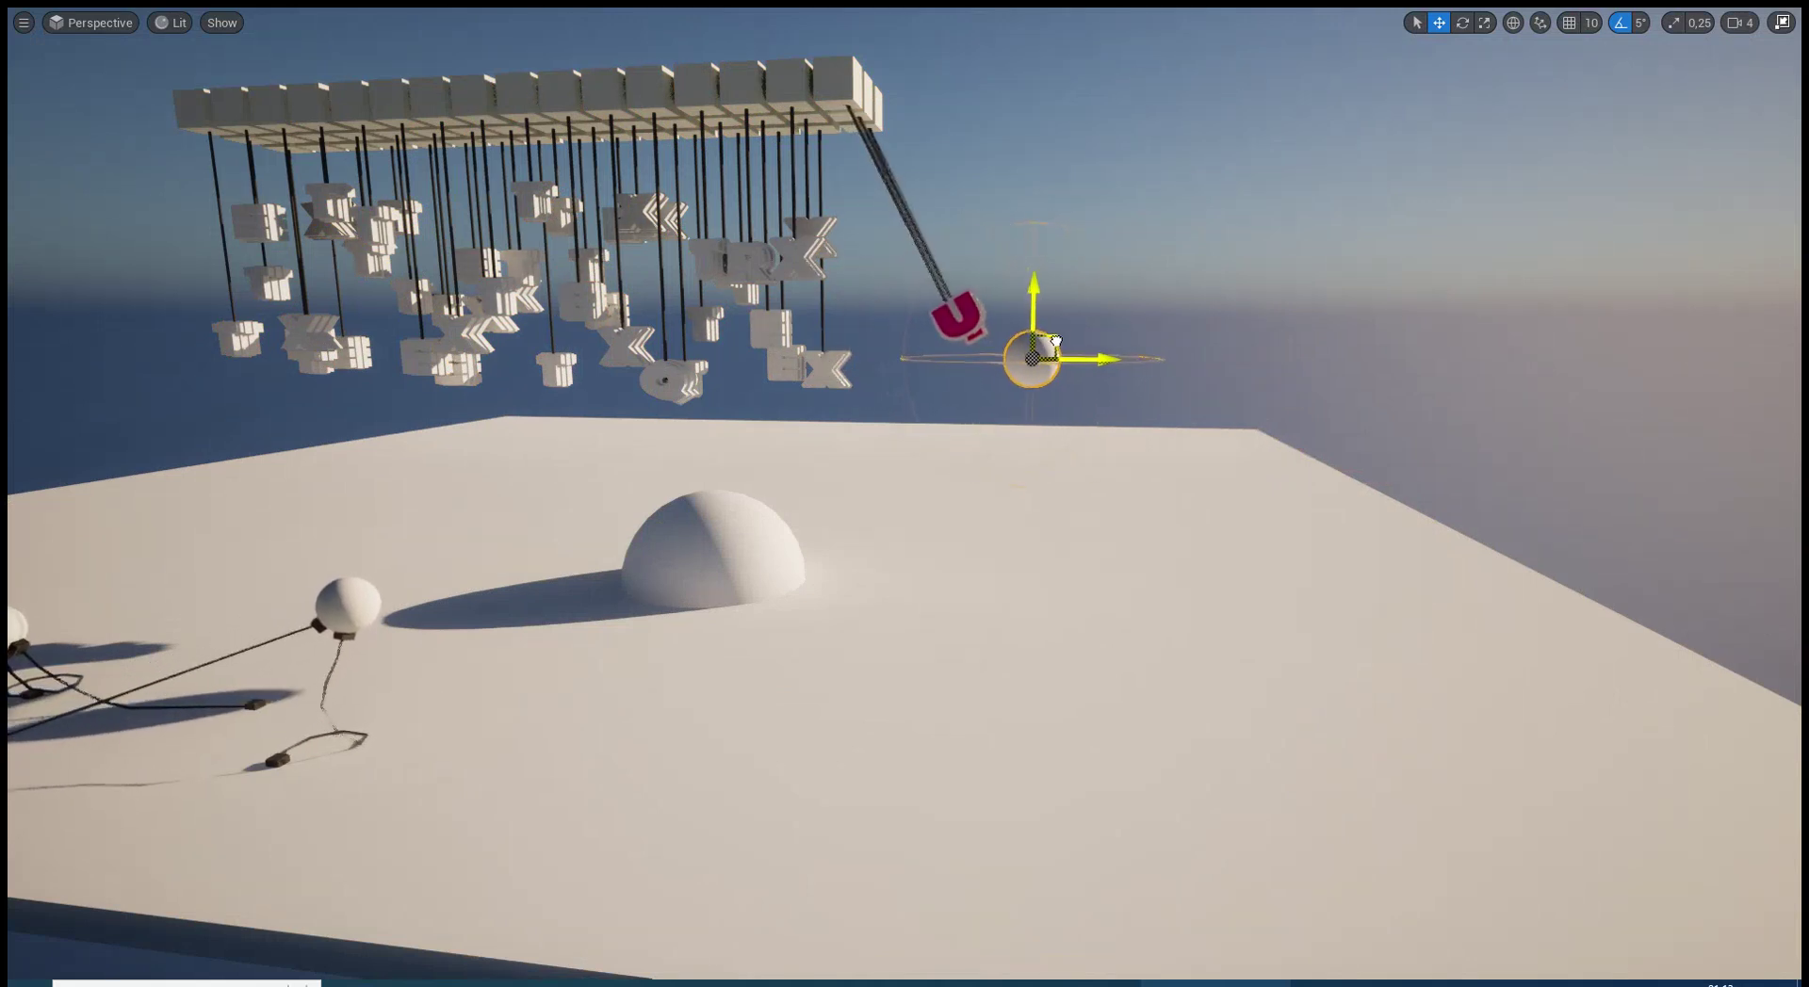
right_drag(1078, 346, 1150, 412)
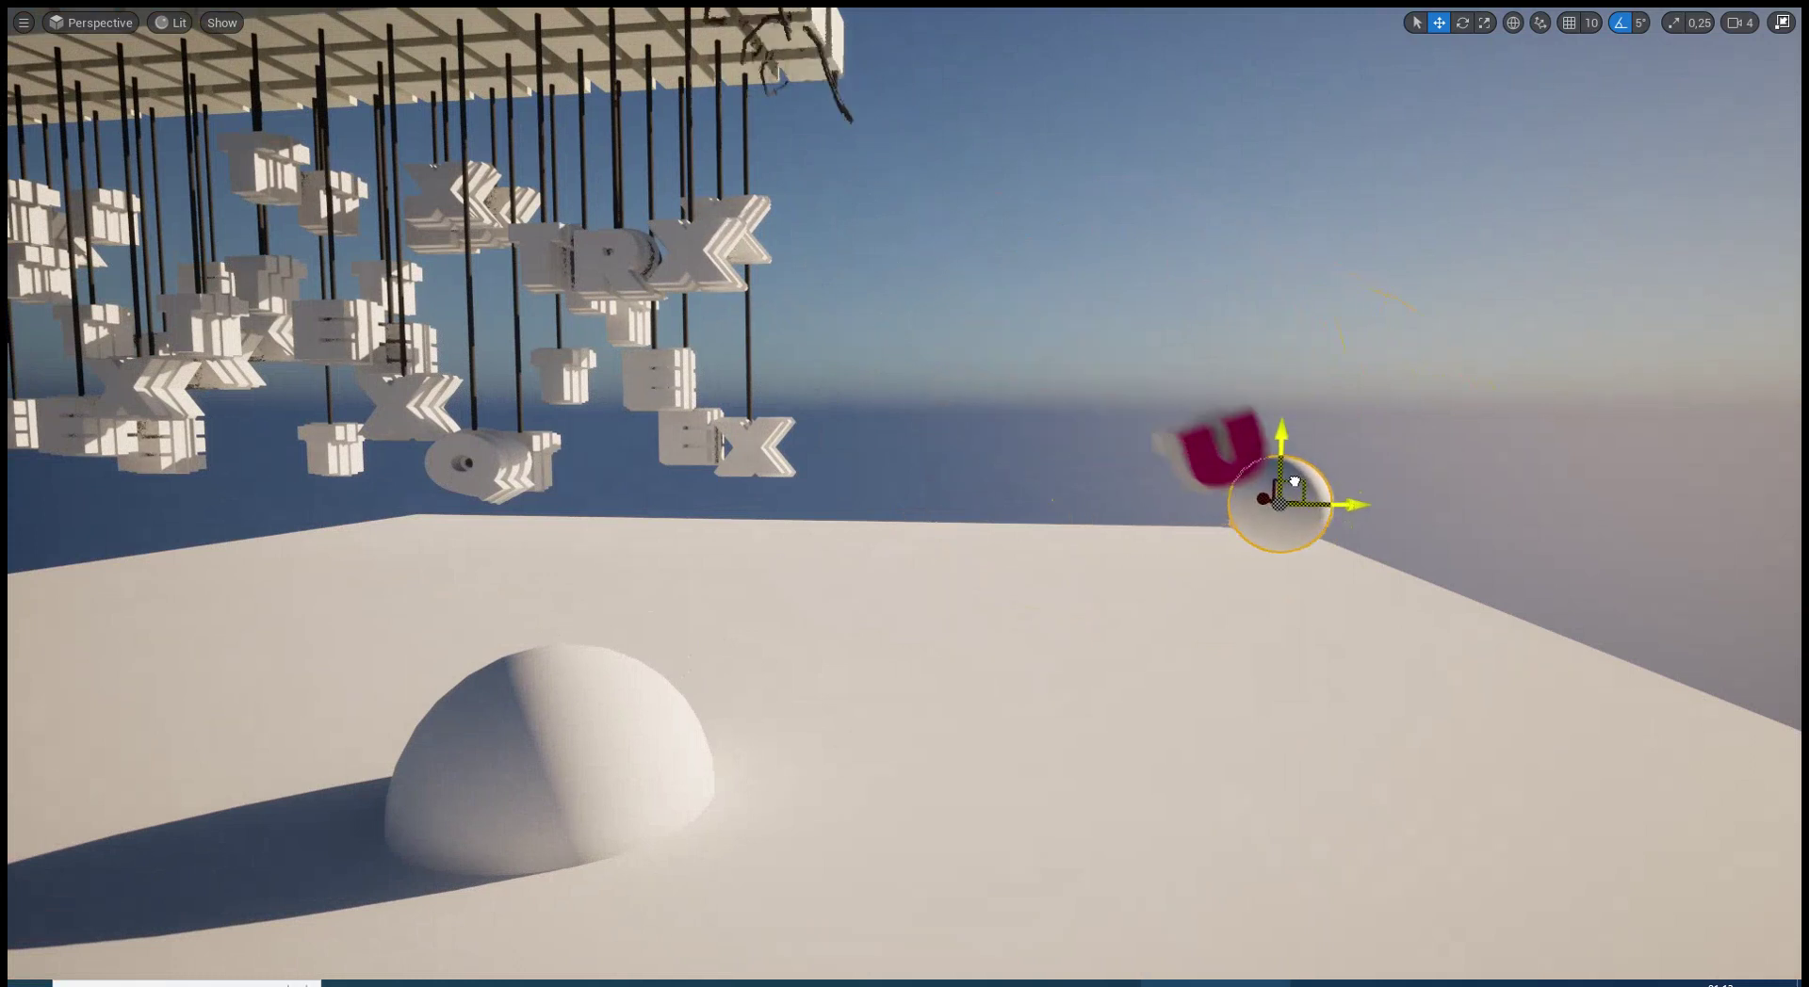
mouse_move(1310, 491)
mouse_down()
mouse_move(1797, 151)
mouse_move(982, 513)
mouse_move(941, 458)
mouse_move(955, 445)
mouse_up()
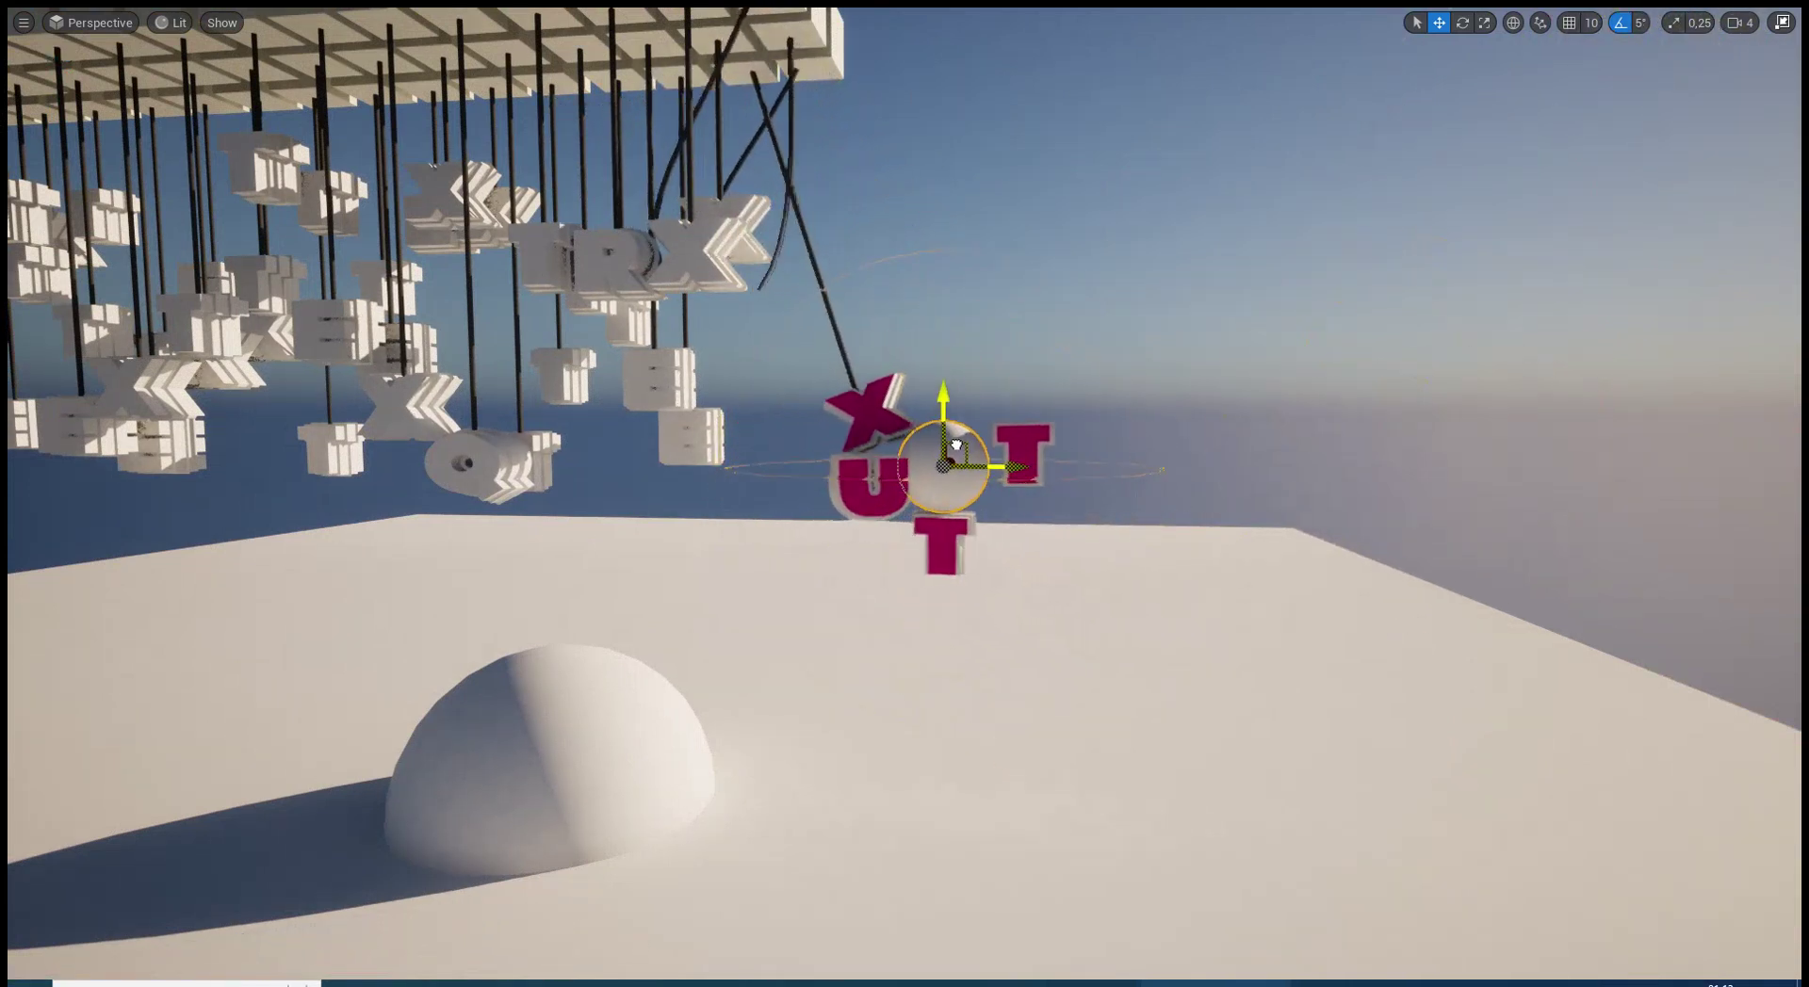
mouse_move(1228, 394)
mouse_down()
mouse_move(1343, 396)
mouse_move(1097, 386)
mouse_move(980, 283)
mouse_move(1126, 265)
mouse_move(1135, 395)
mouse_move(1060, 396)
mouse_move(899, 468)
mouse_move(825, 436)
mouse_move(1088, 473)
mouse_move(1036, 381)
mouse_up()
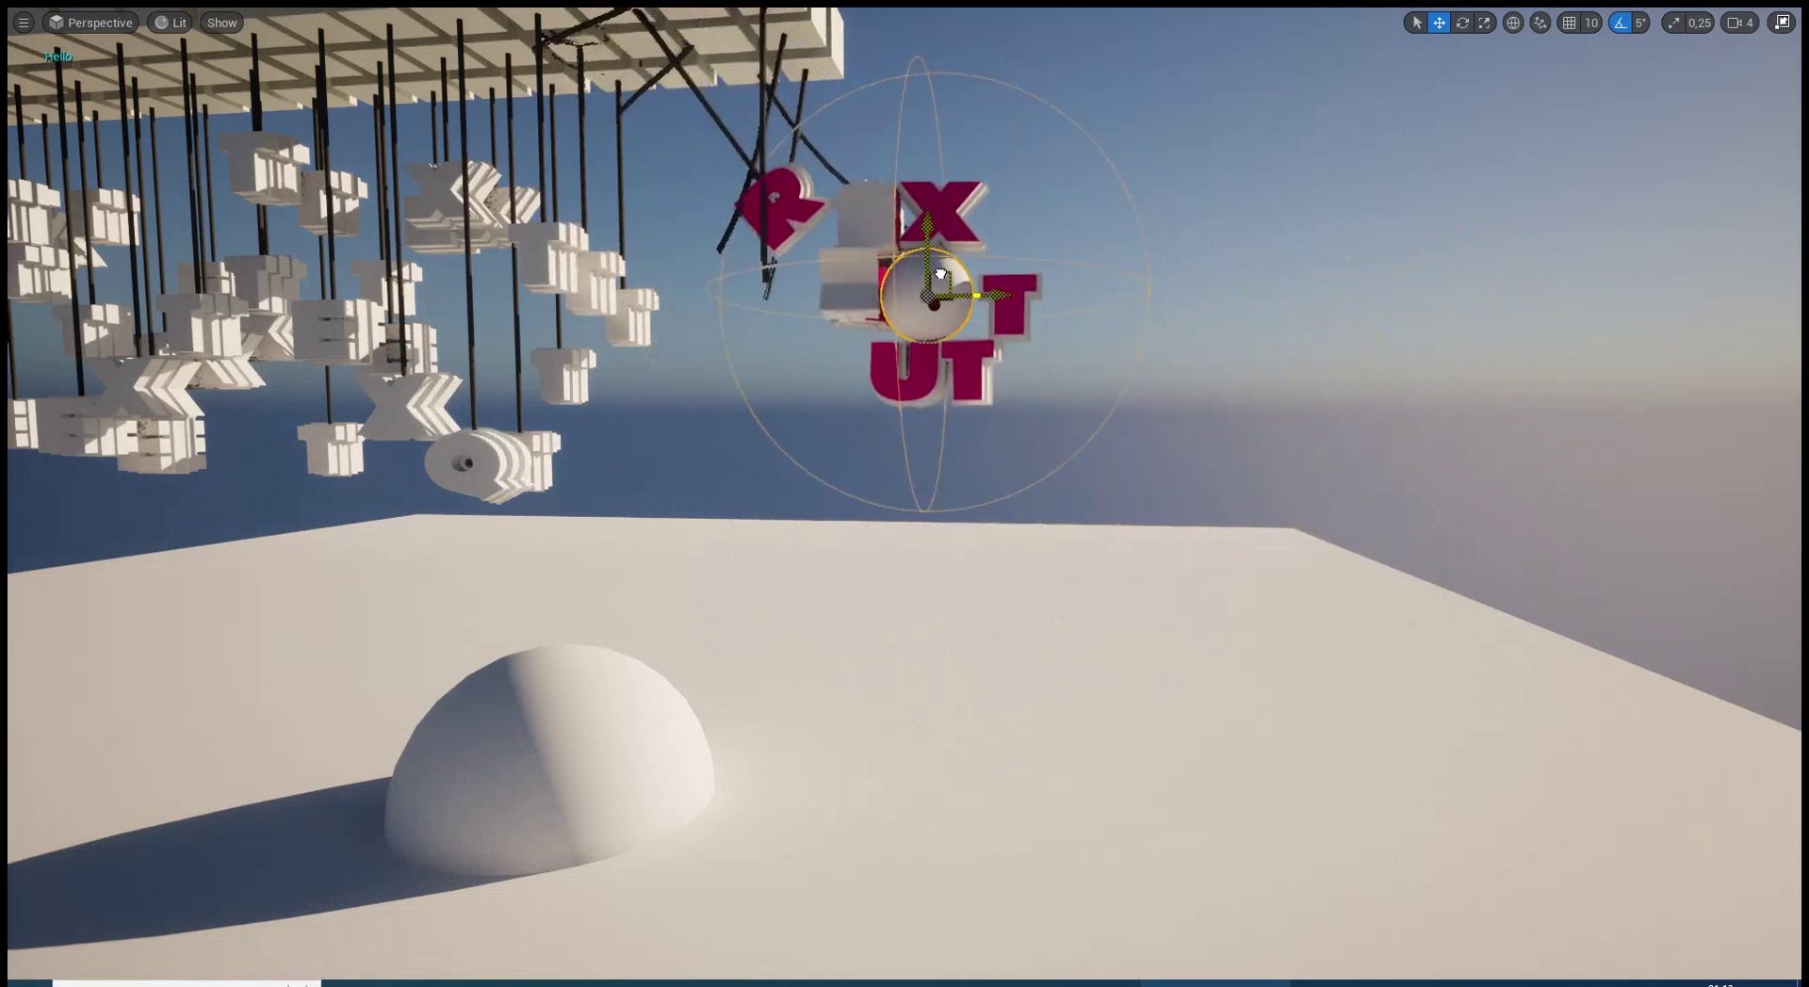
mouse_move(939, 273)
mouse_down()
mouse_move(1119, 311)
mouse_move(973, 364)
mouse_up()
drag(834, 394, 768, 341)
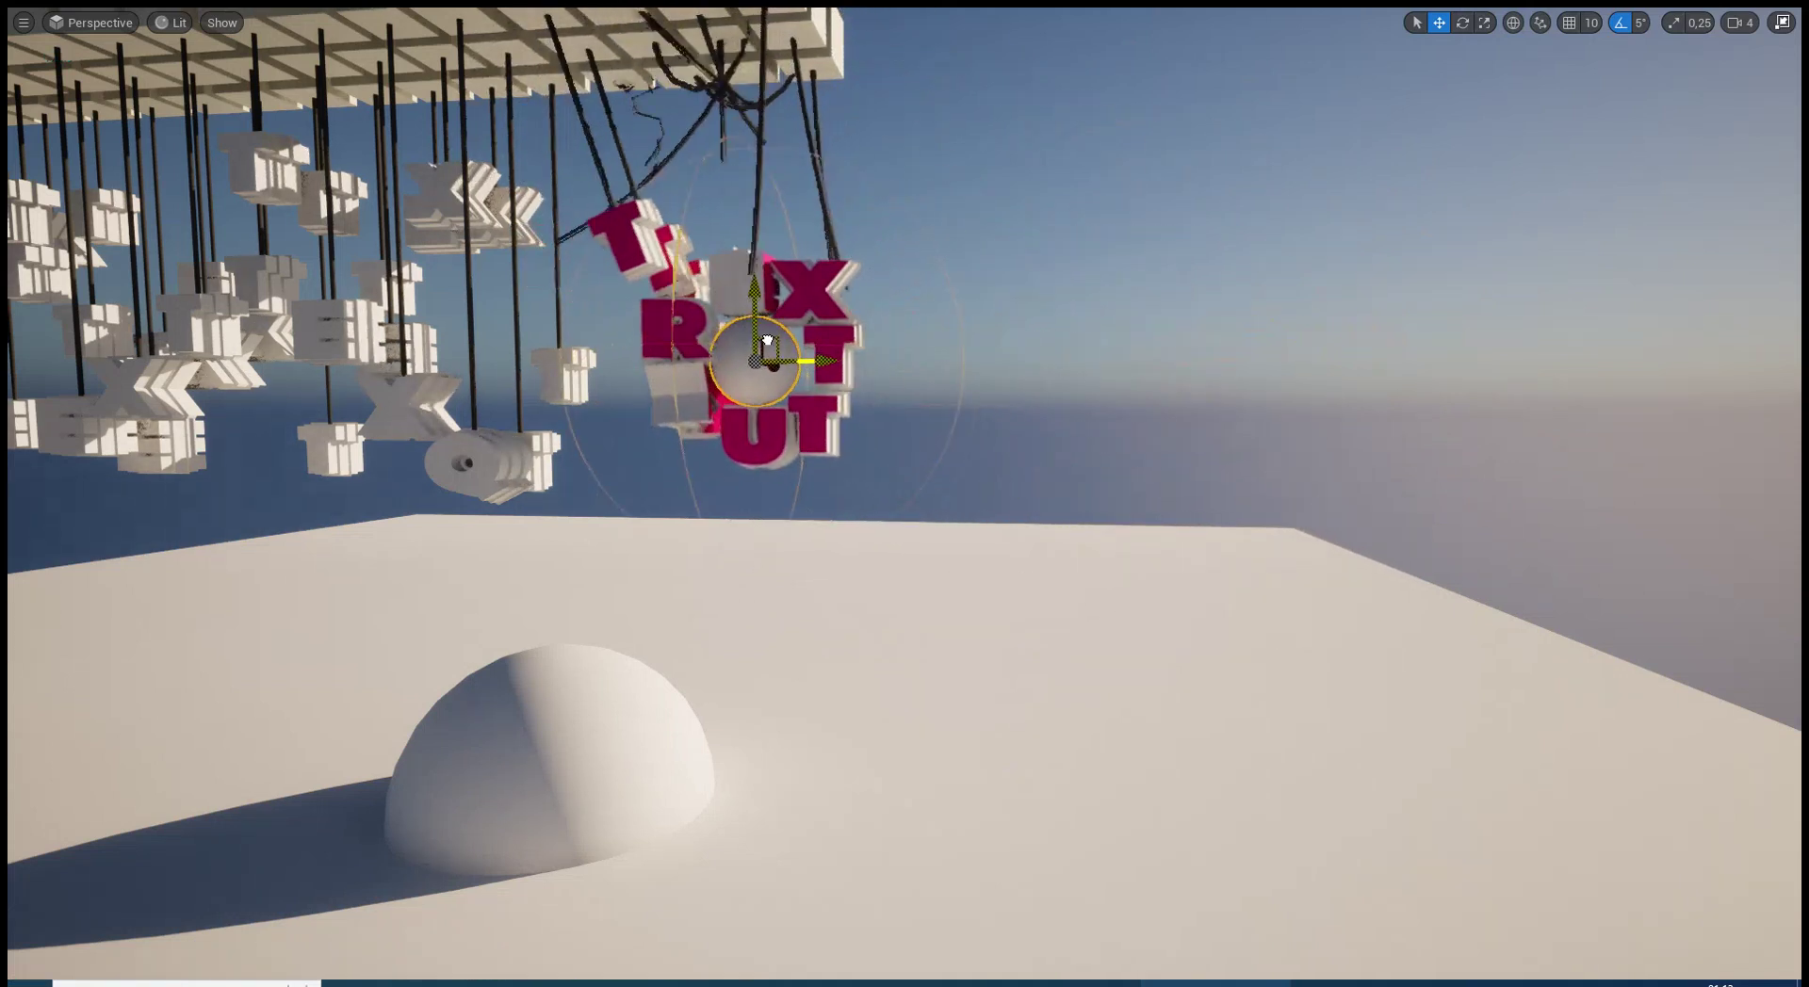
drag(1040, 368, 843, 317)
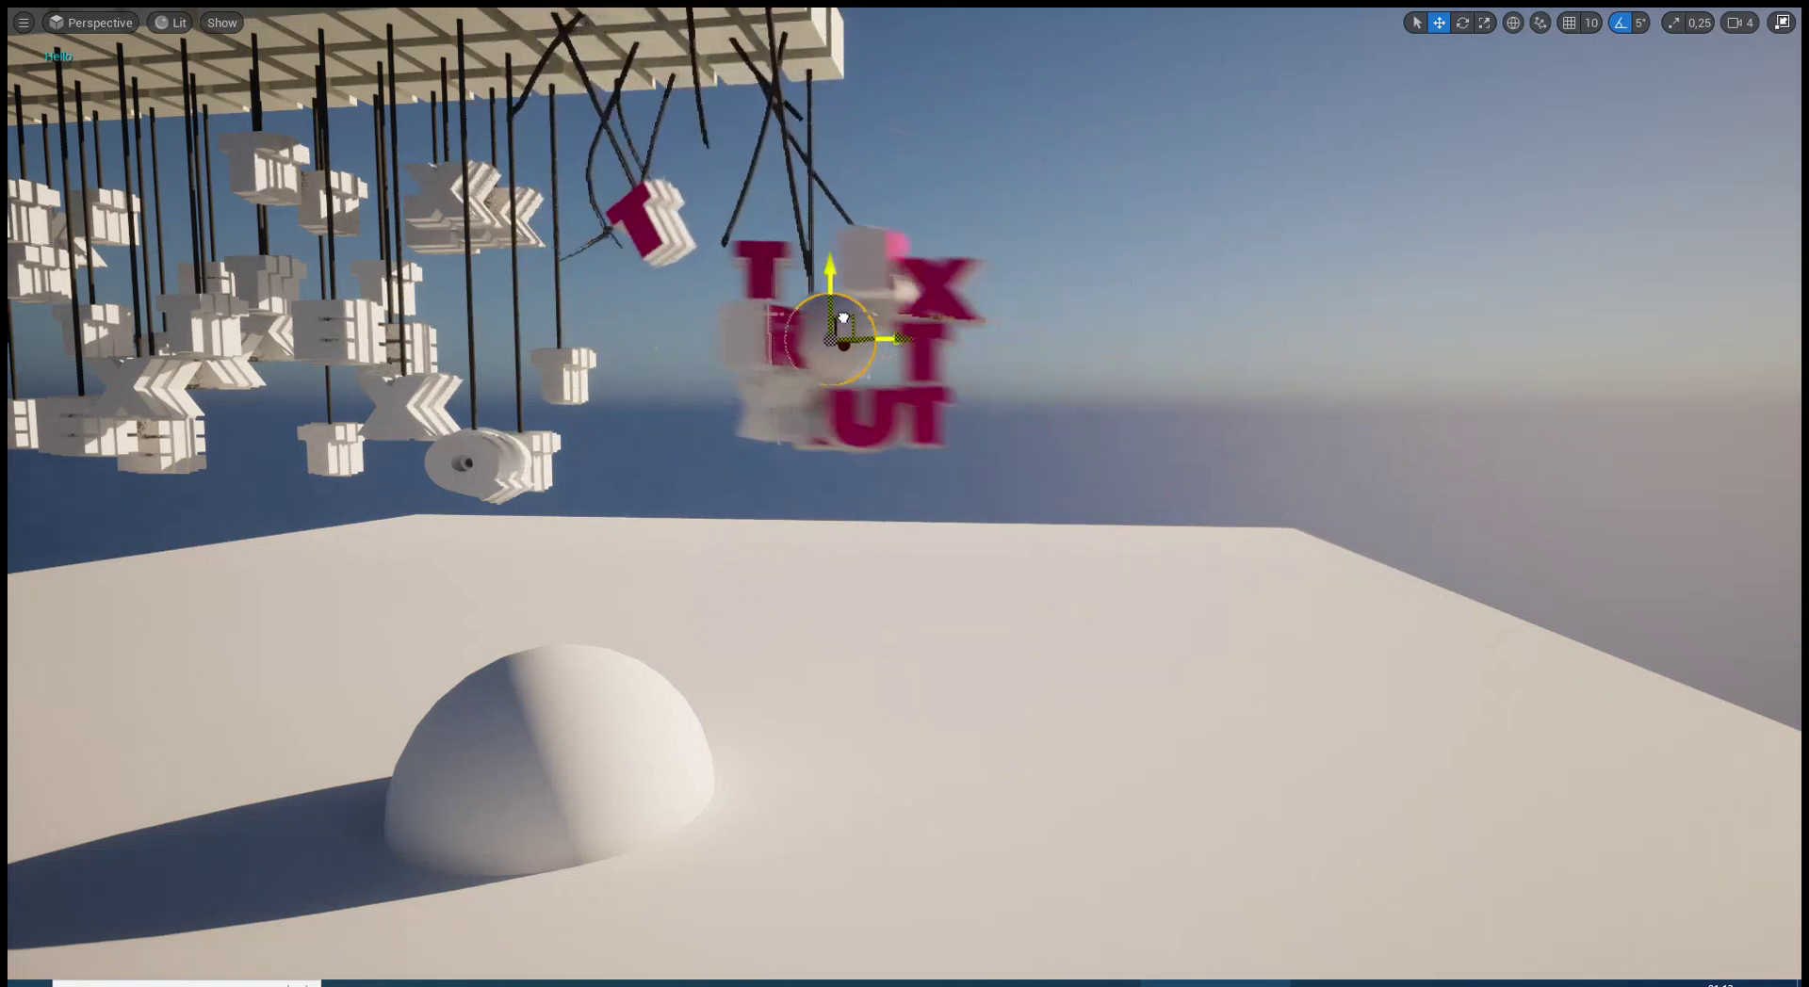
mouse_move(1023, 313)
mouse_down()
mouse_move(824, 396)
mouse_move(707, 405)
mouse_move(801, 377)
mouse_move(888, 379)
mouse_move(1058, 423)
mouse_up()
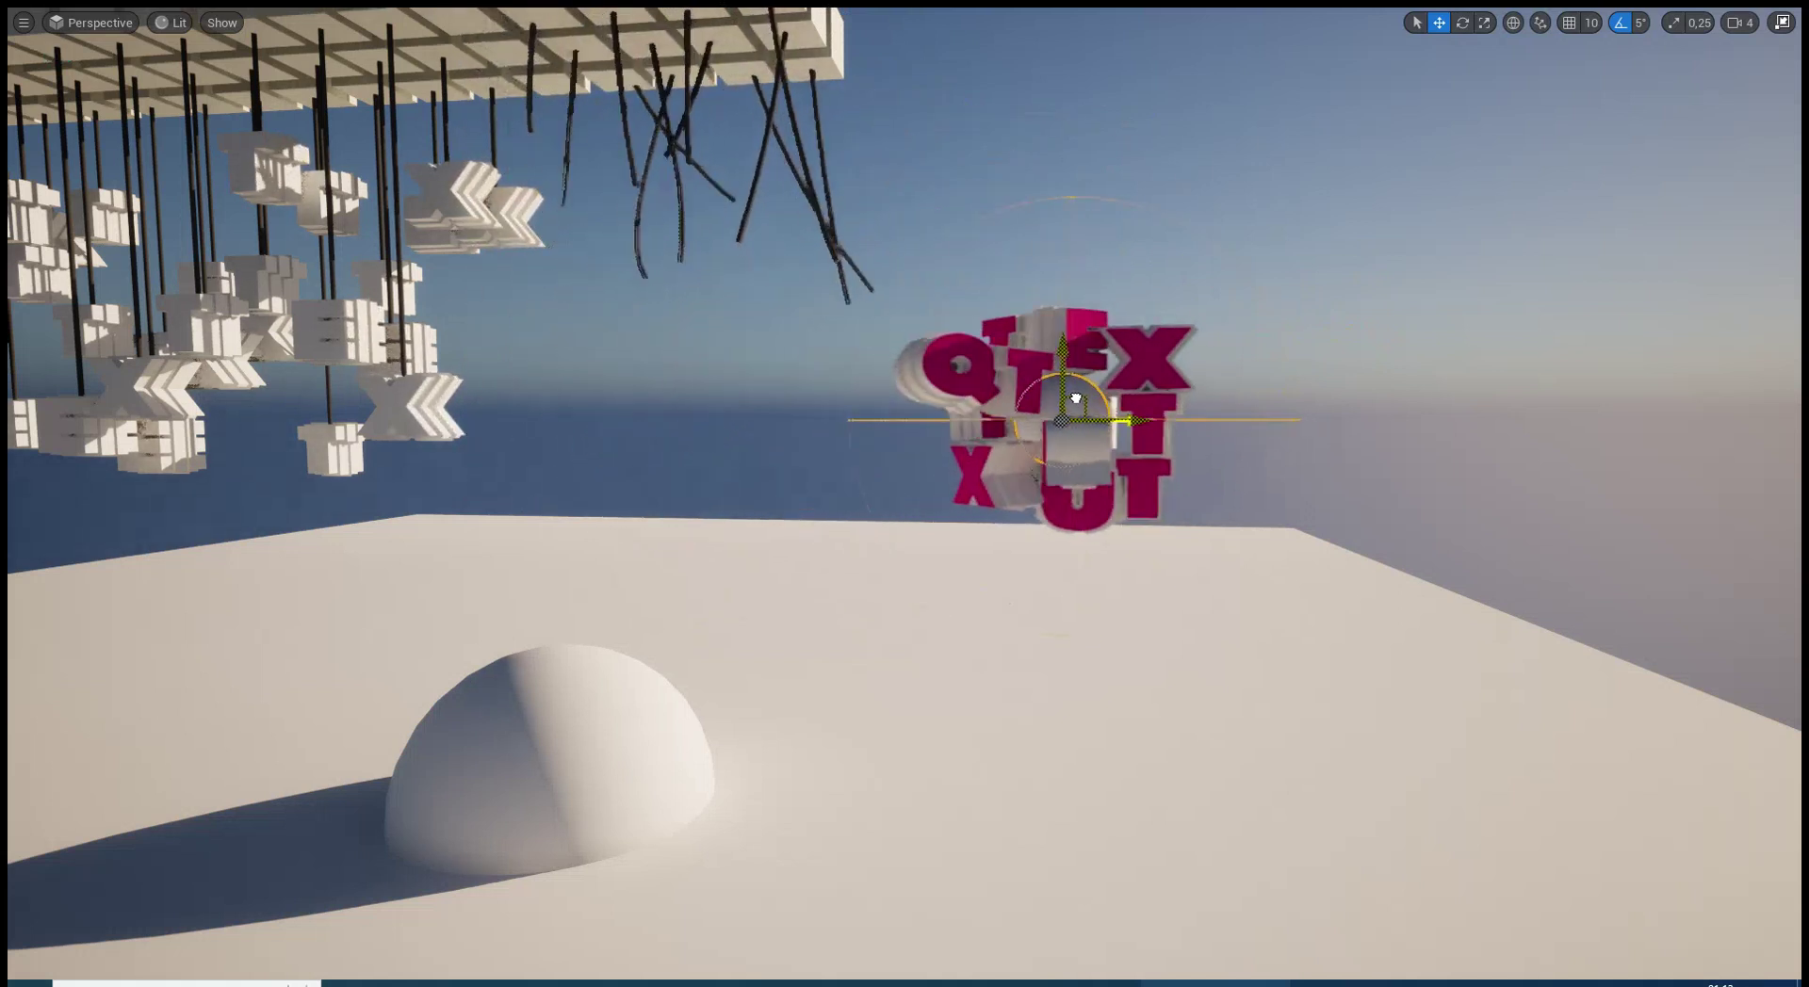
Carry the red letter cluster along its axes, drop it onto the dome, and release it
right_drag(1058, 423, 1058, 311)
mouse_move(1261, 471)
mouse_down()
mouse_move(723, 468)
mouse_move(956, 469)
mouse_move(878, 468)
mouse_up()
drag(857, 532, 812, 423)
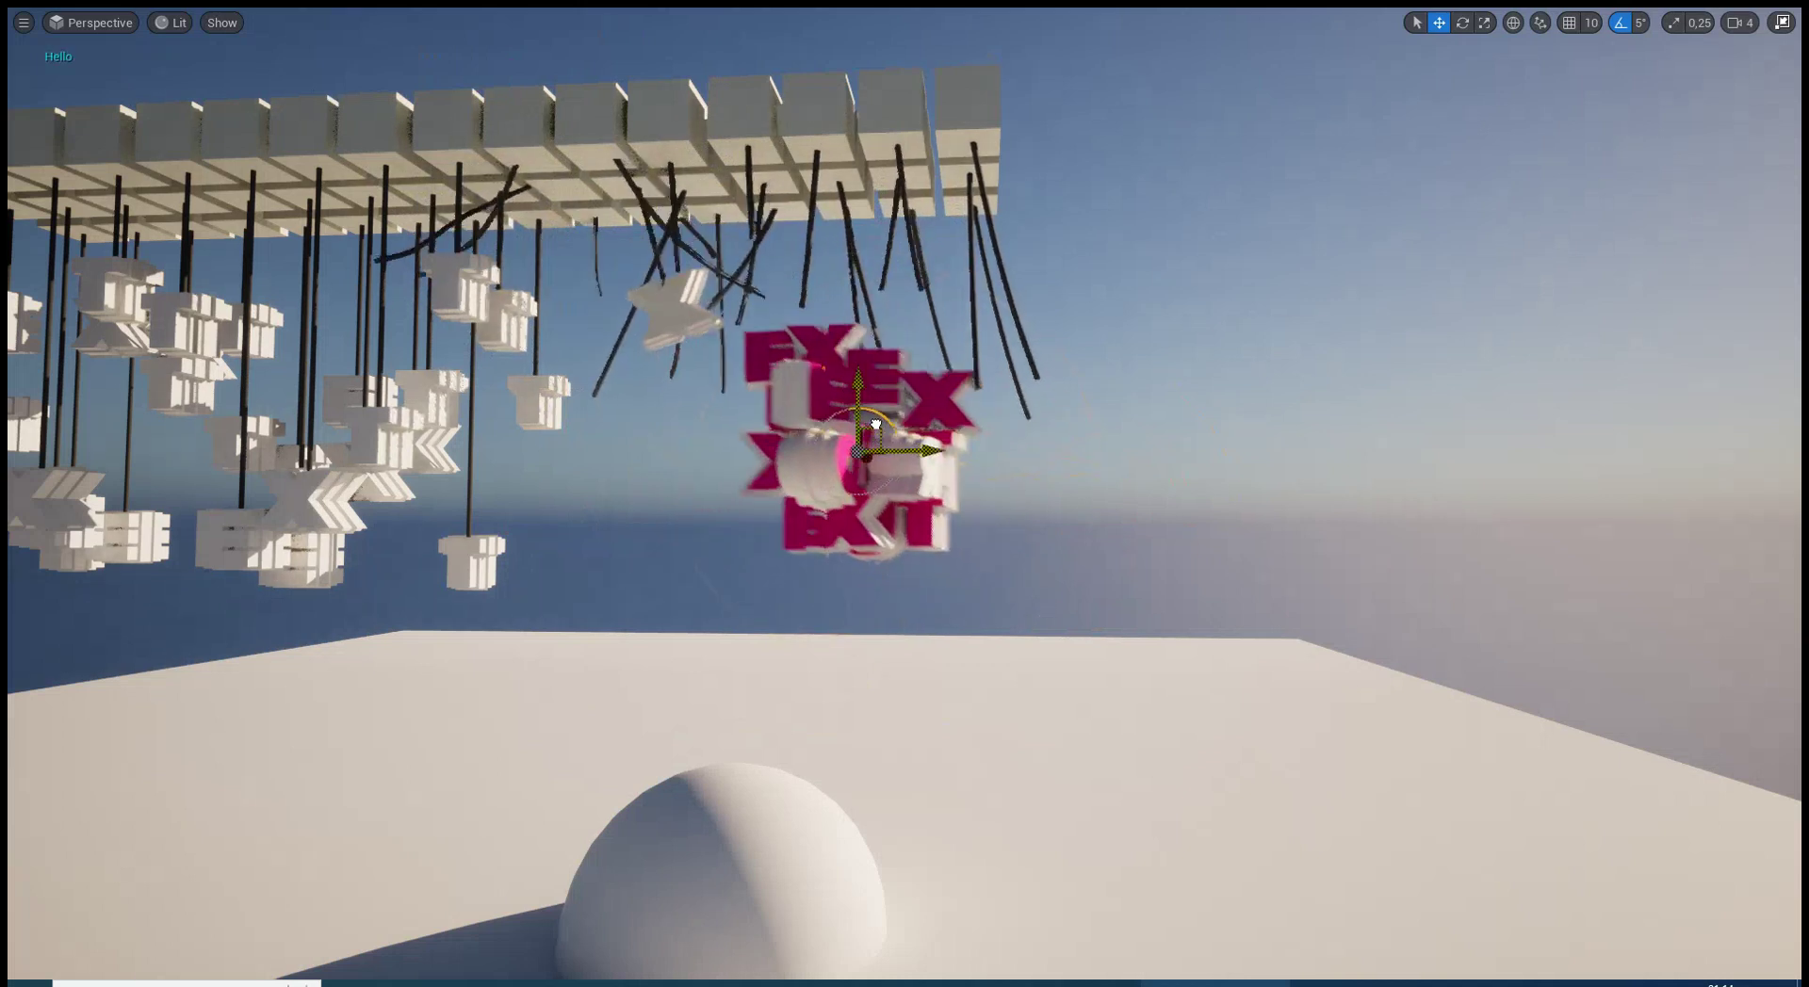
mouse_move(882, 364)
mouse_down()
mouse_move(947, 406)
mouse_move(970, 485)
mouse_move(985, 848)
mouse_move(927, 976)
mouse_up()
scroll(927, 976, down, 3)
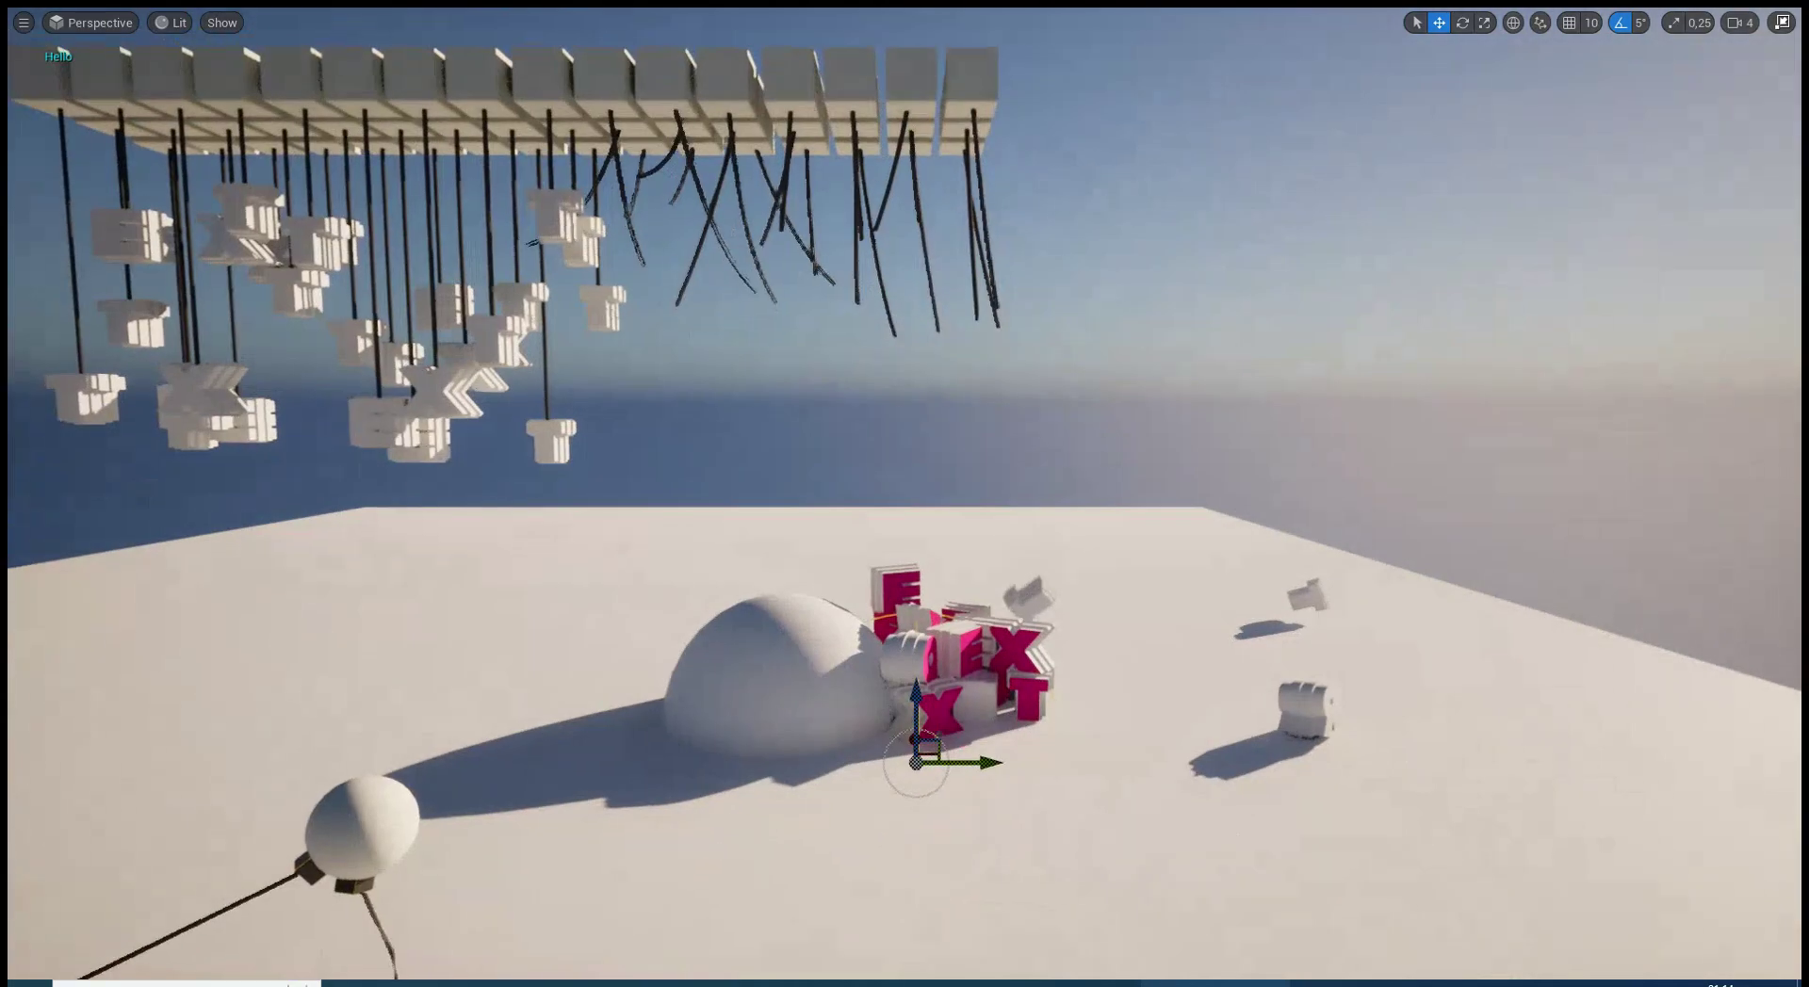
drag(949, 755, 860, 950)
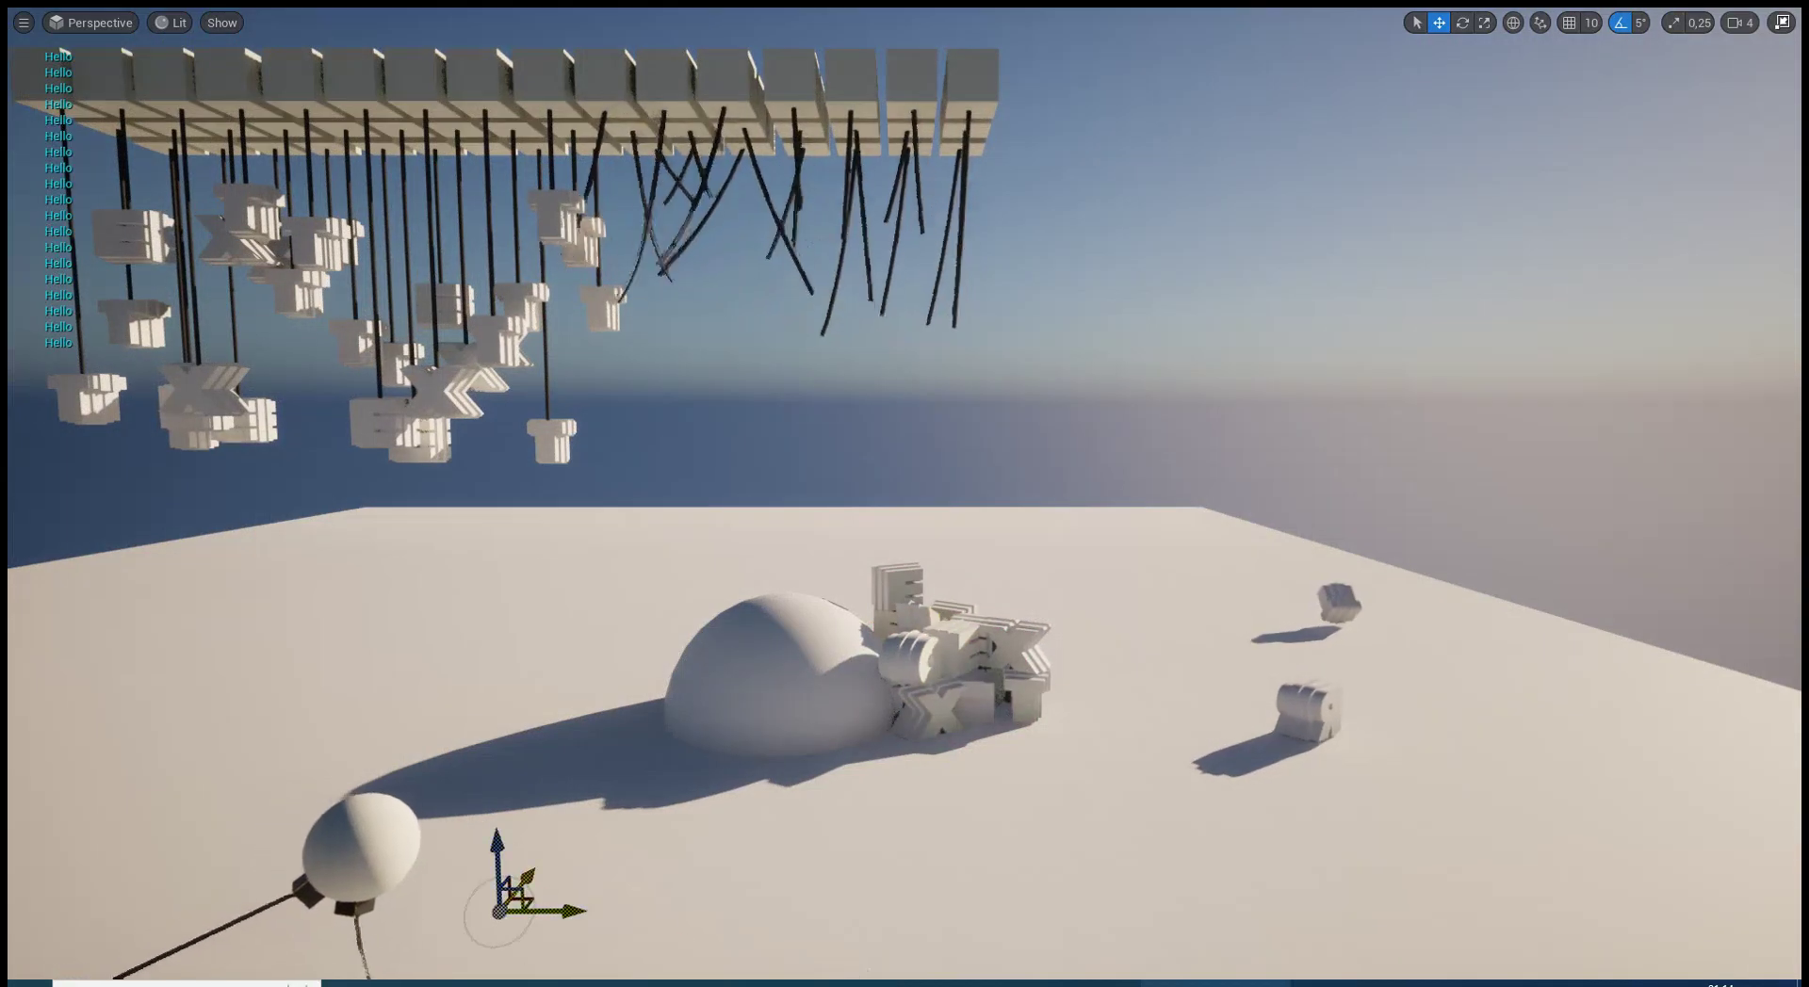
right_drag(859, 565, 904, 527)
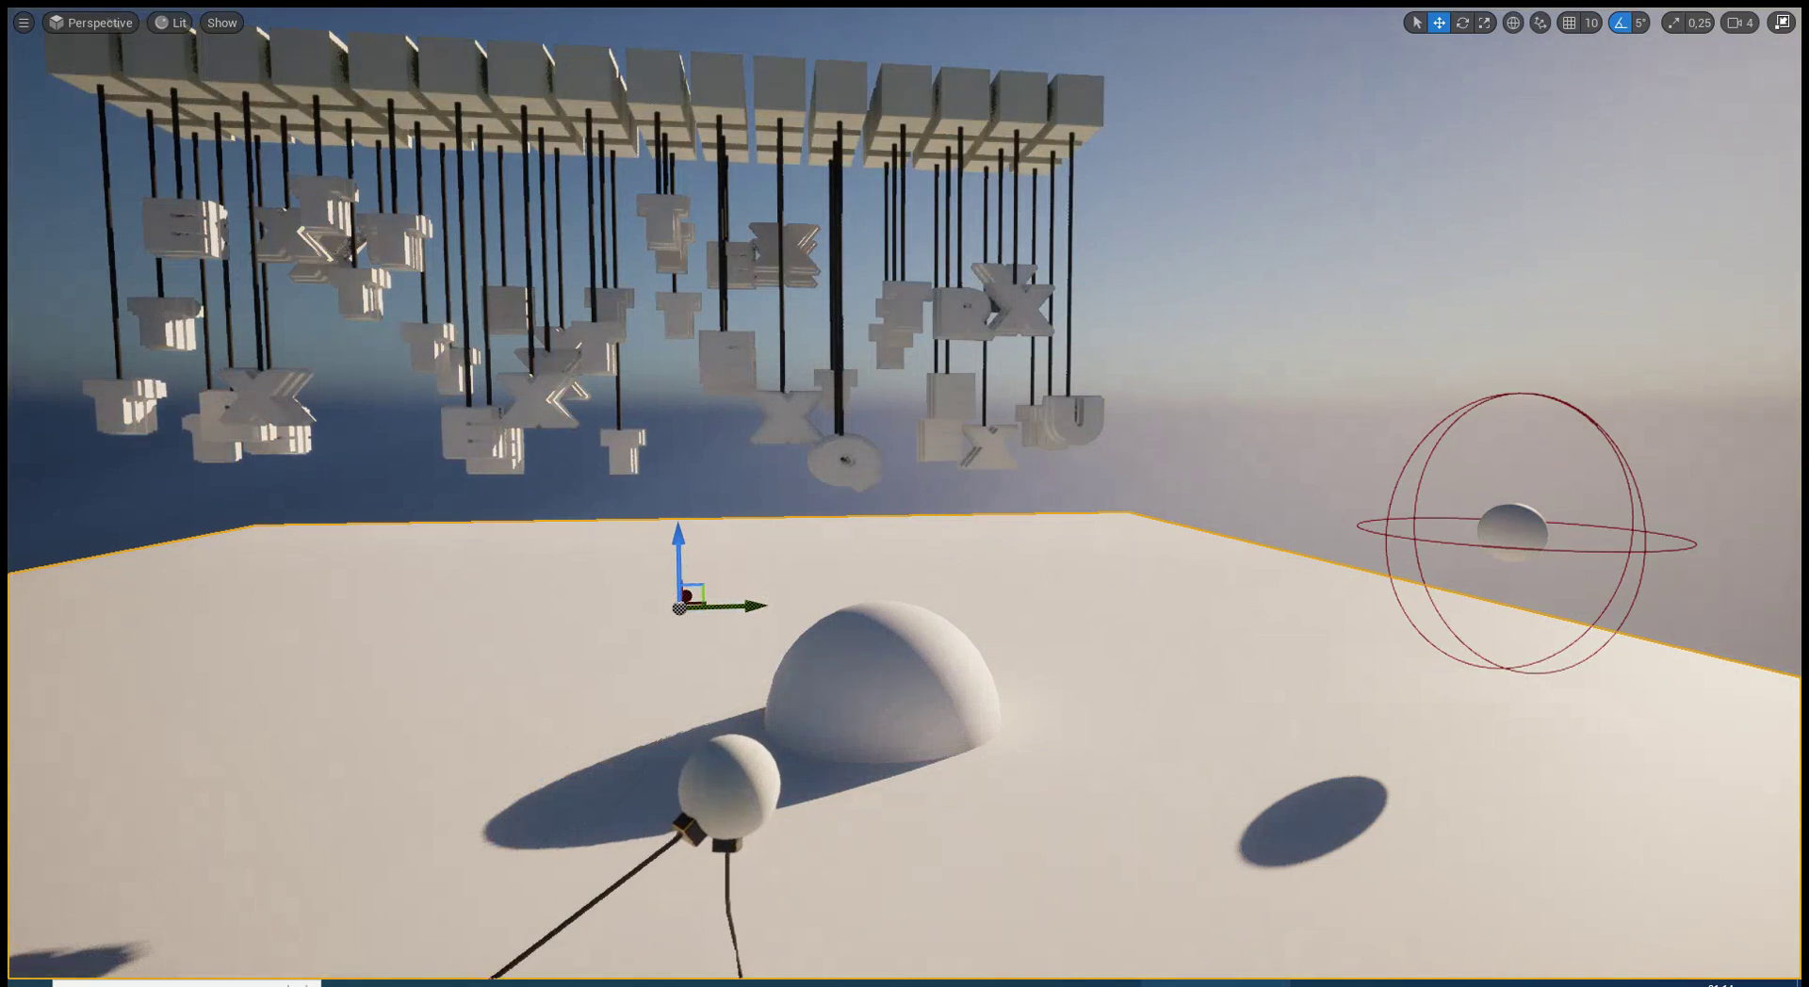
Simulate and drag the control sphere down through the cables to tear letters loose, then stop
key(F11)
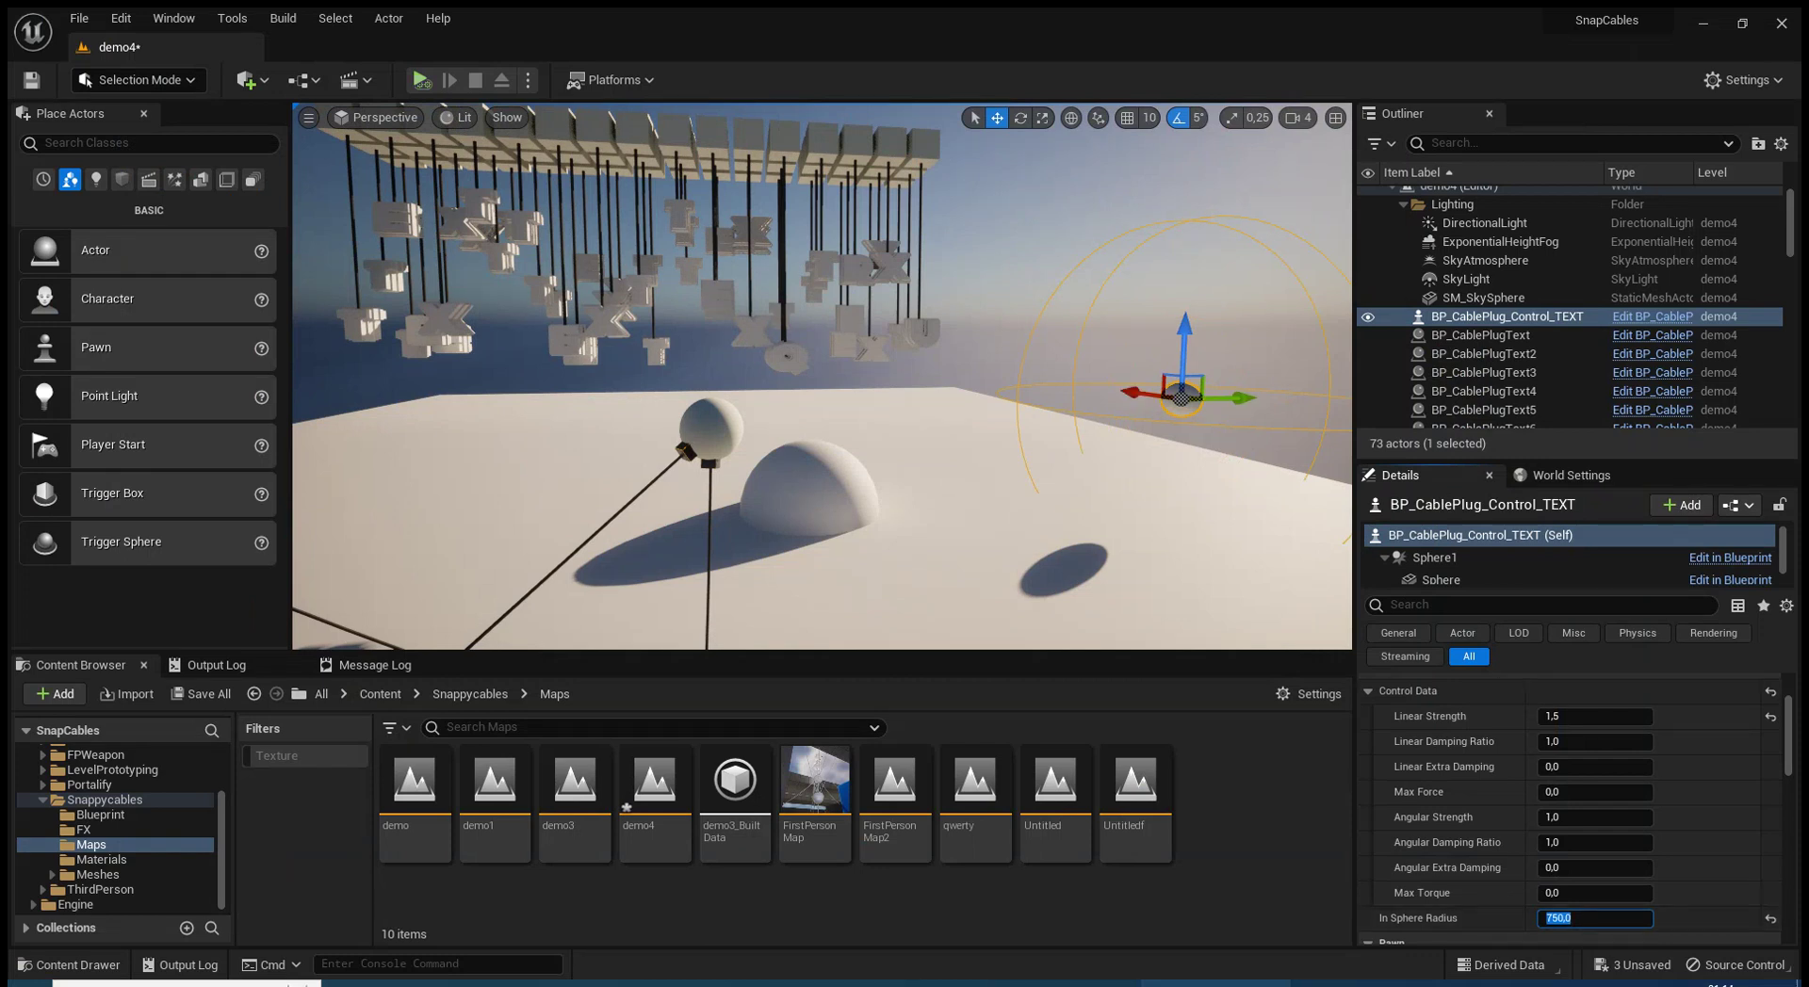
click(421, 80)
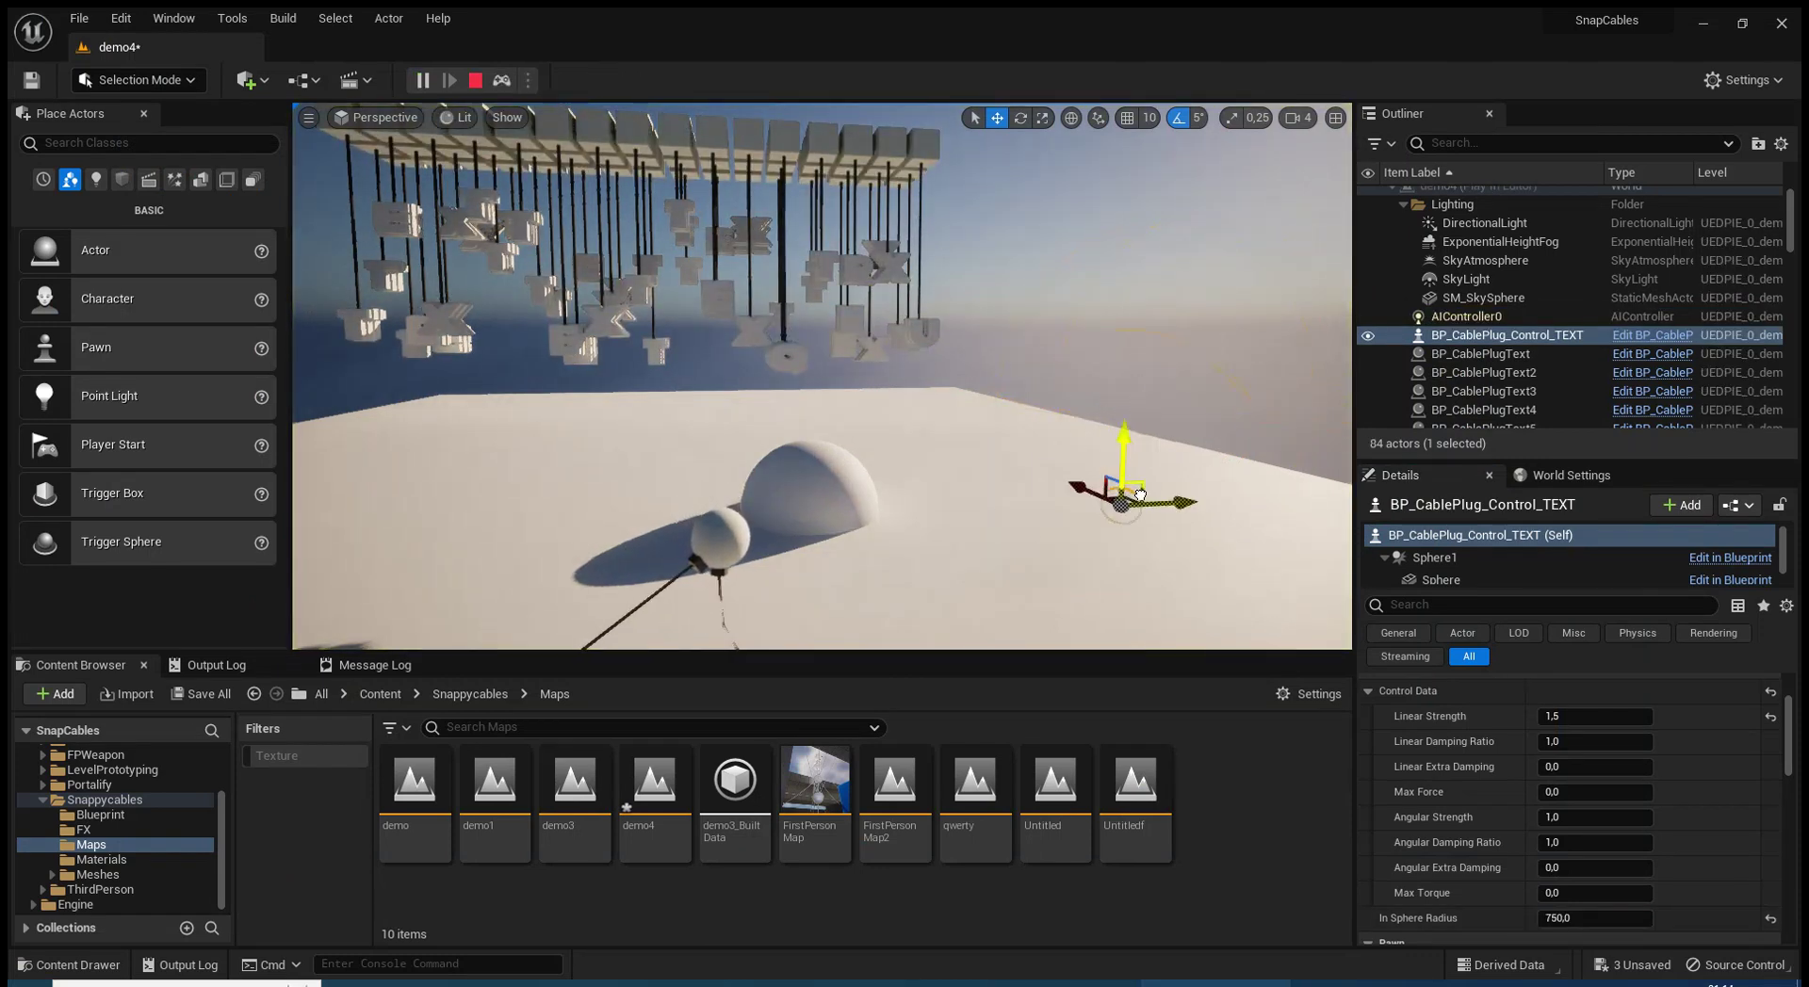
drag(668, 473, 668, 363)
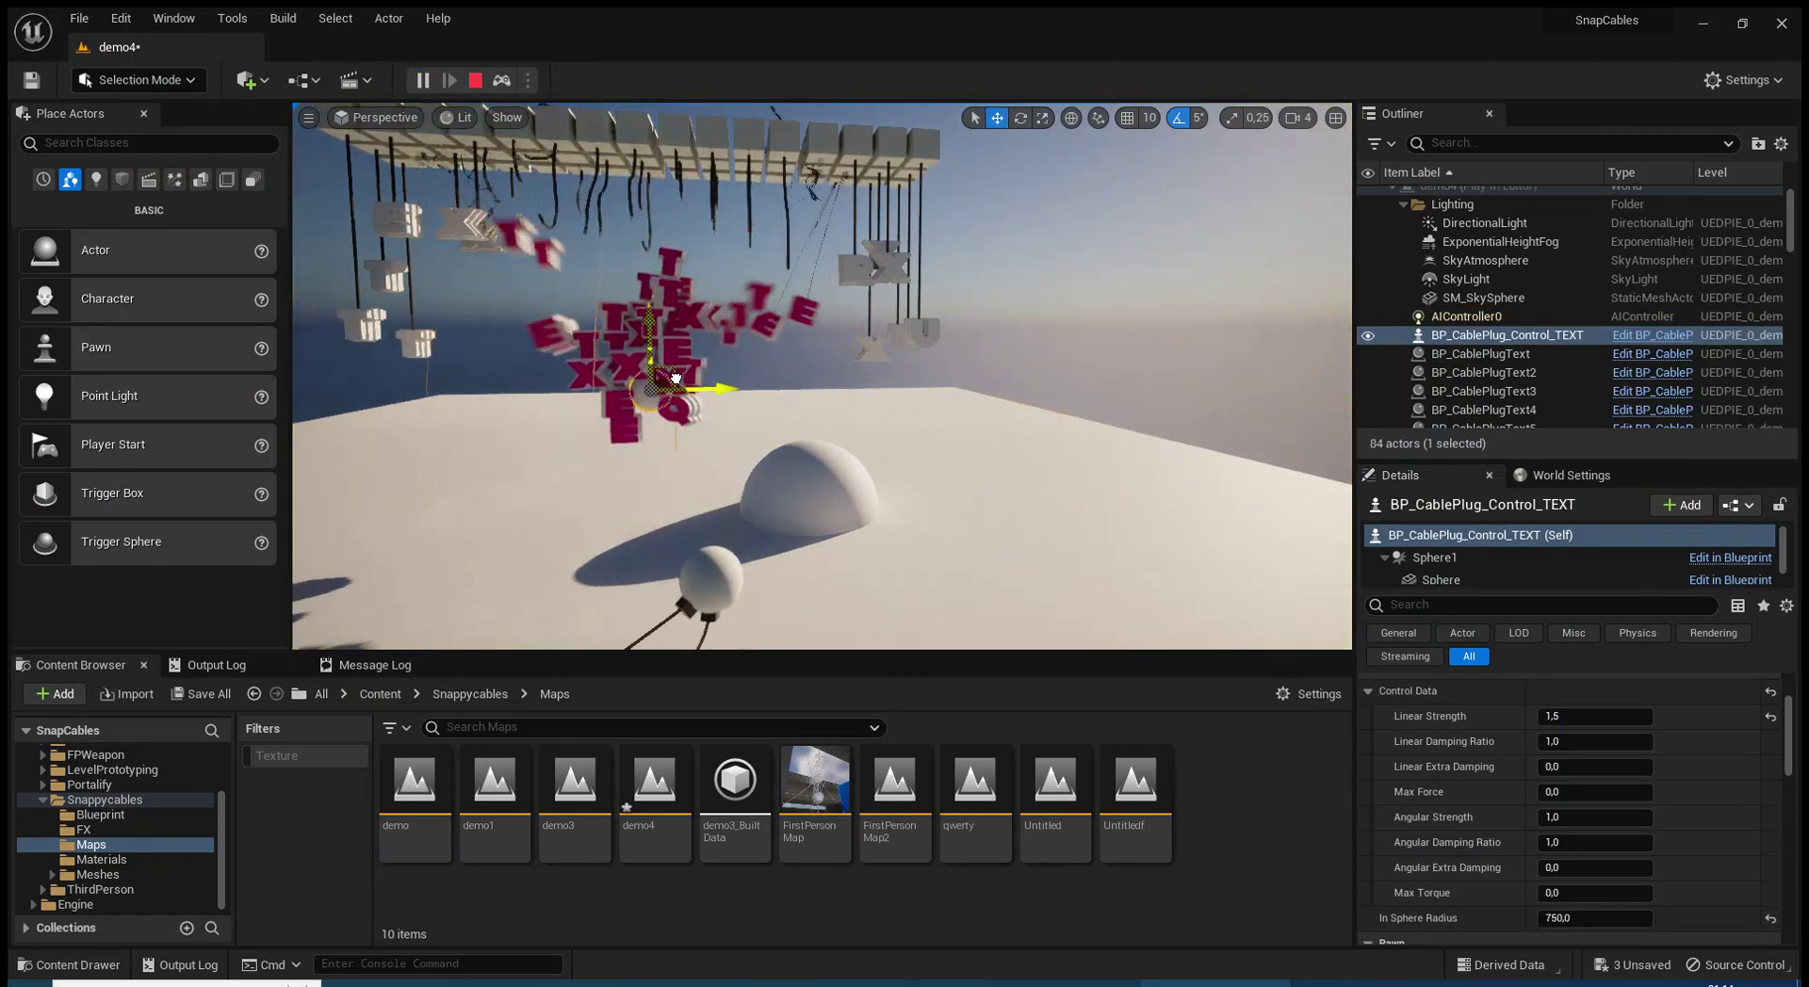
key(f)
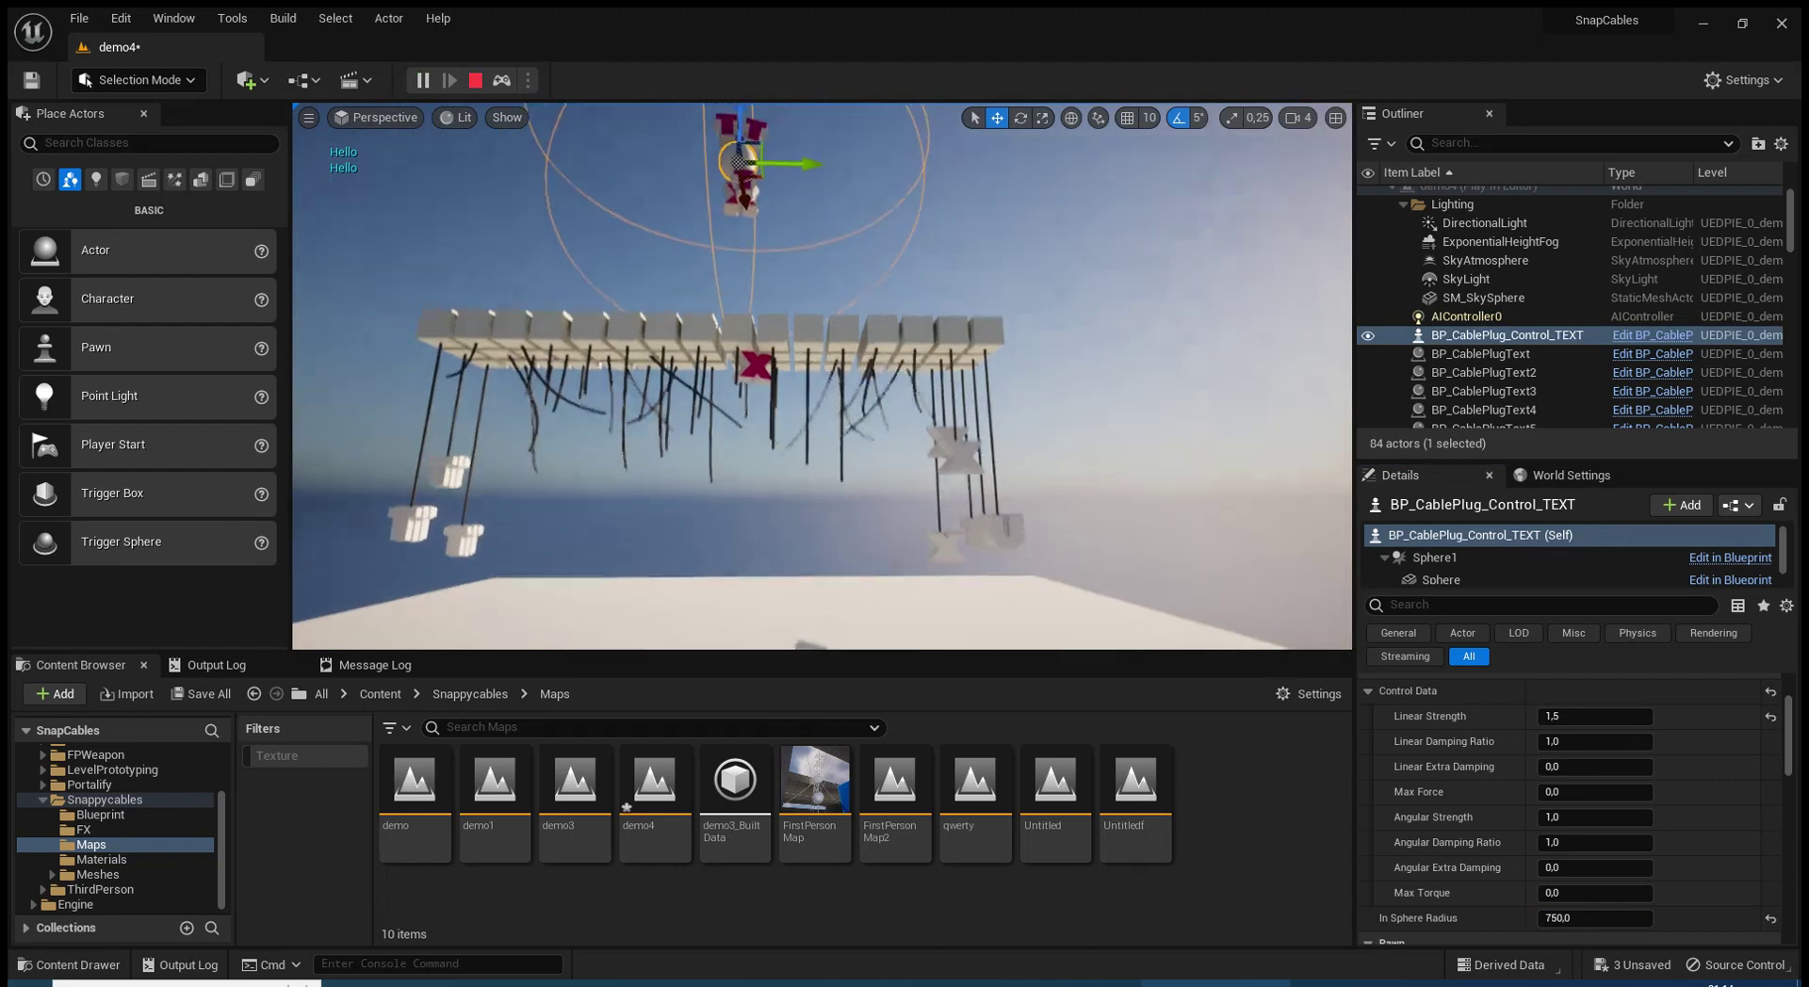
mouse_move(741, 170)
mouse_down()
mouse_move(497, 465)
mouse_move(782, 242)
mouse_move(768, 150)
mouse_up()
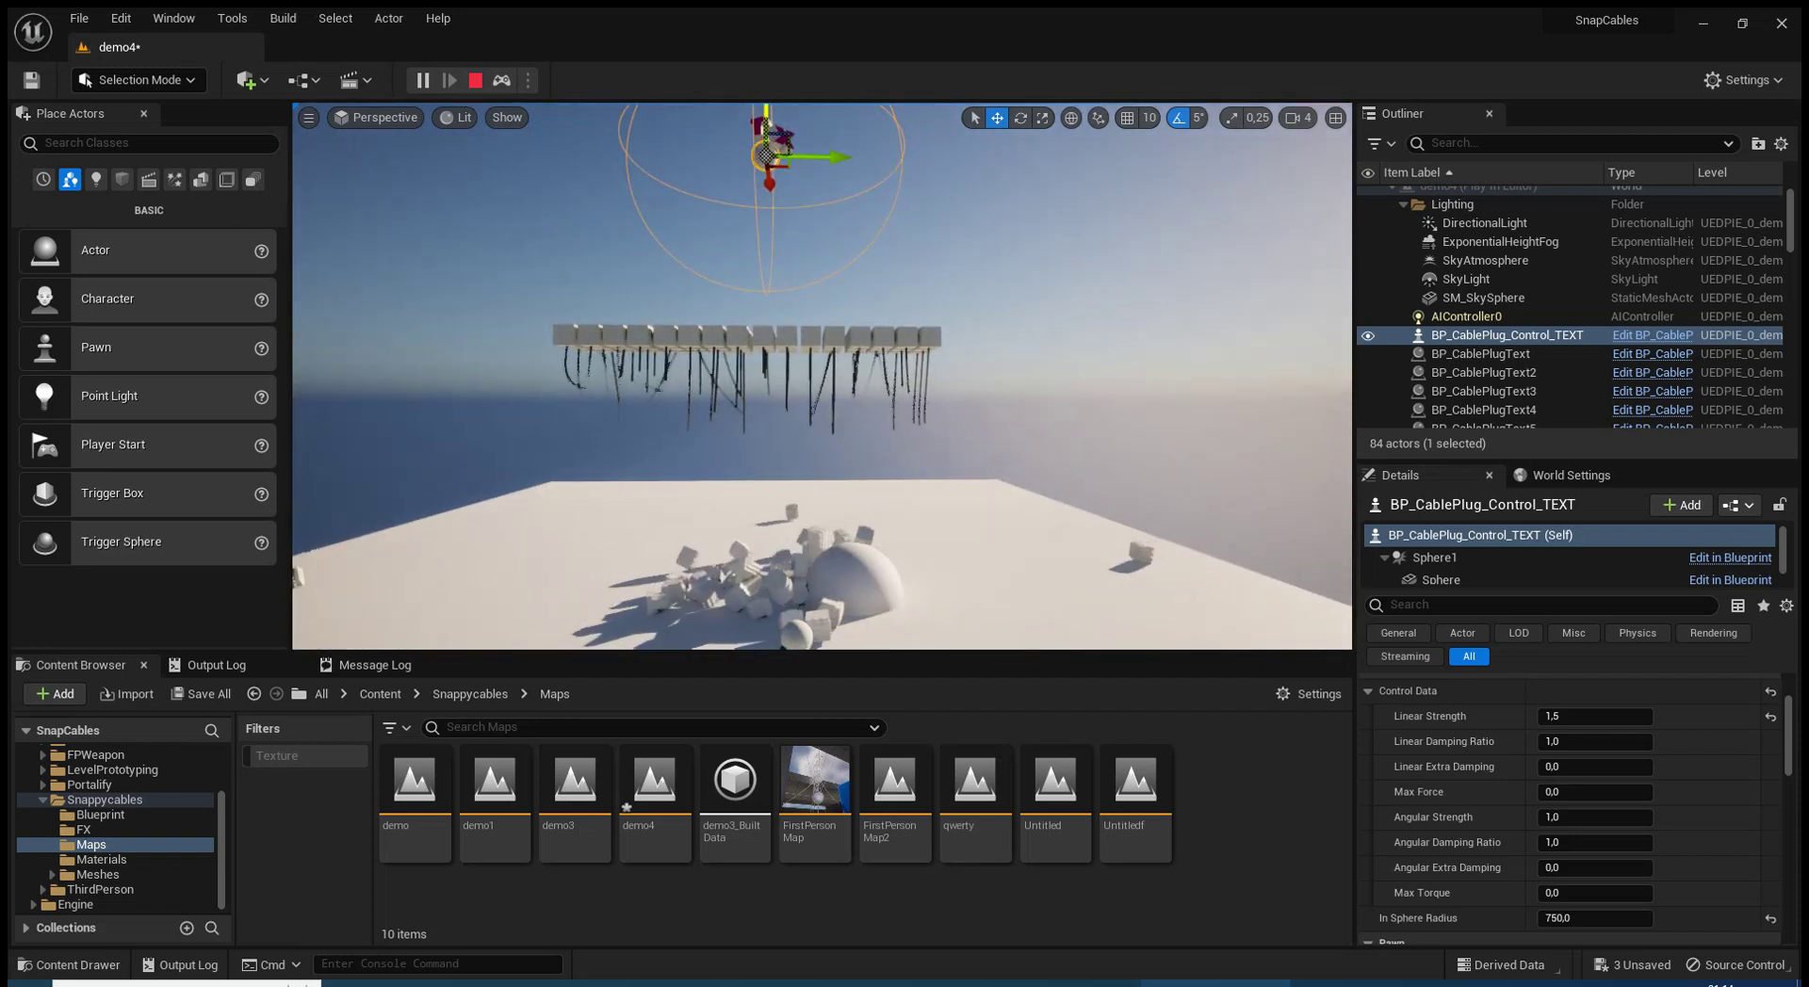
drag(767, 151, 758, 372)
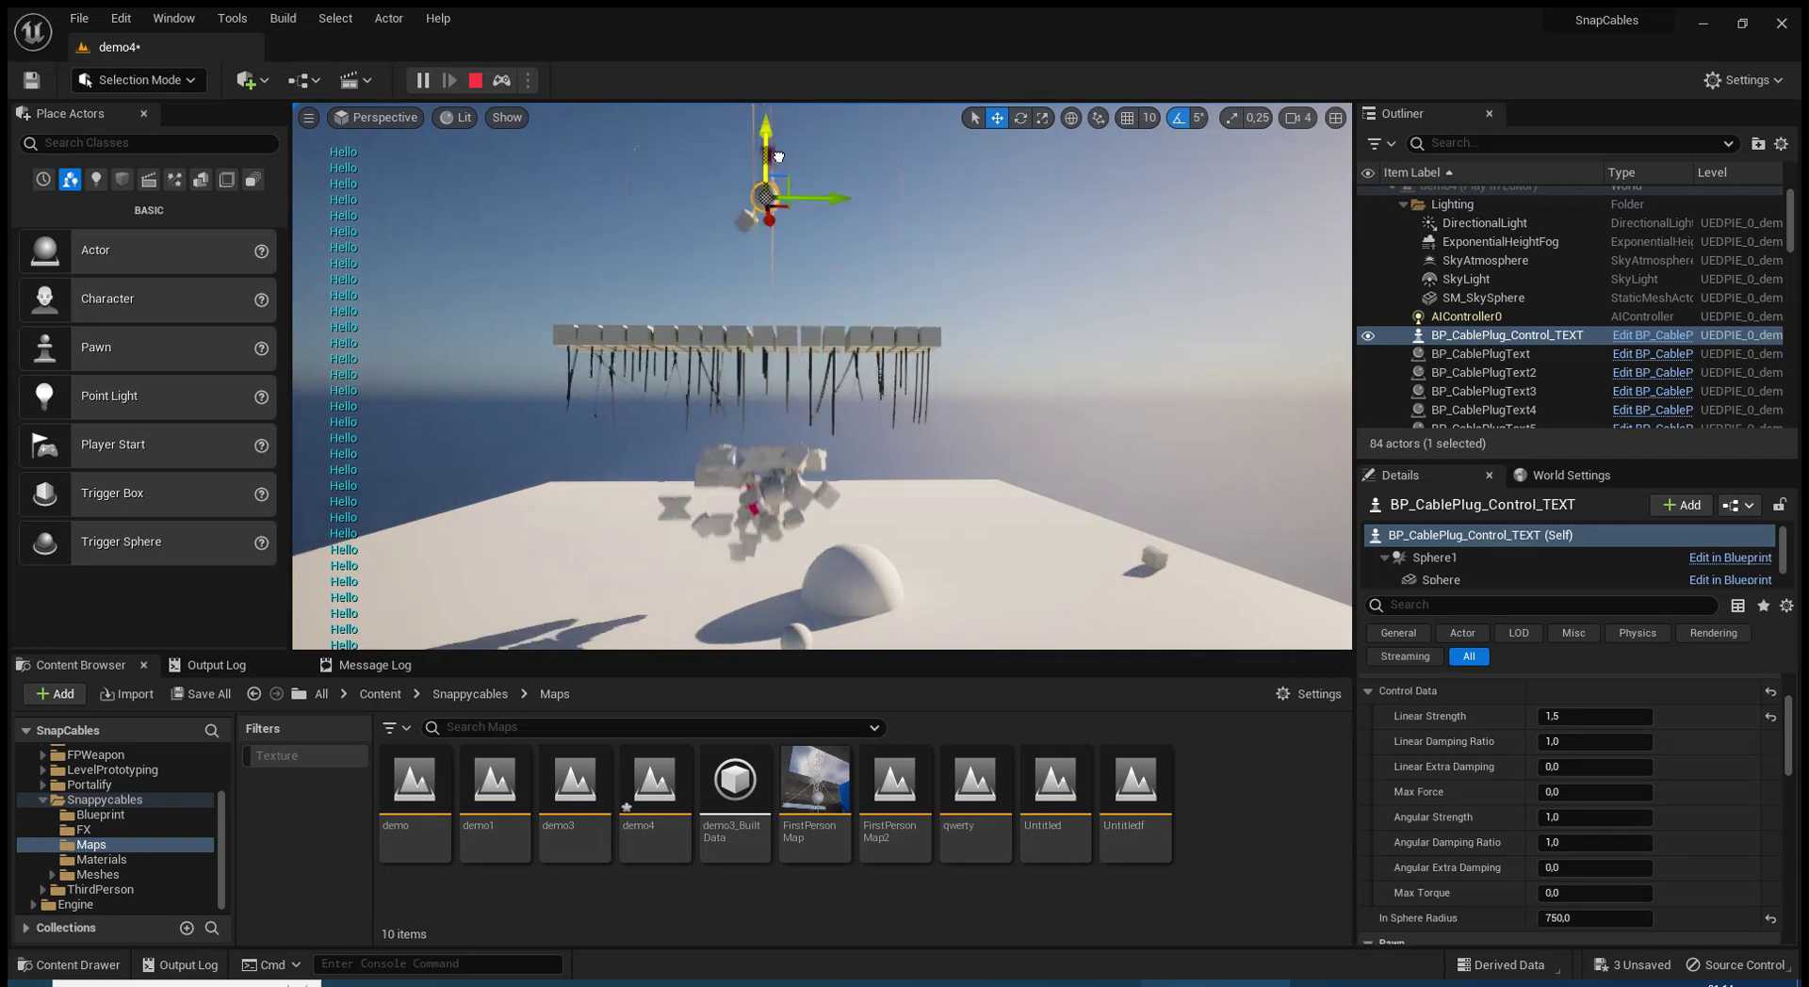
drag(790, 454, 814, 322)
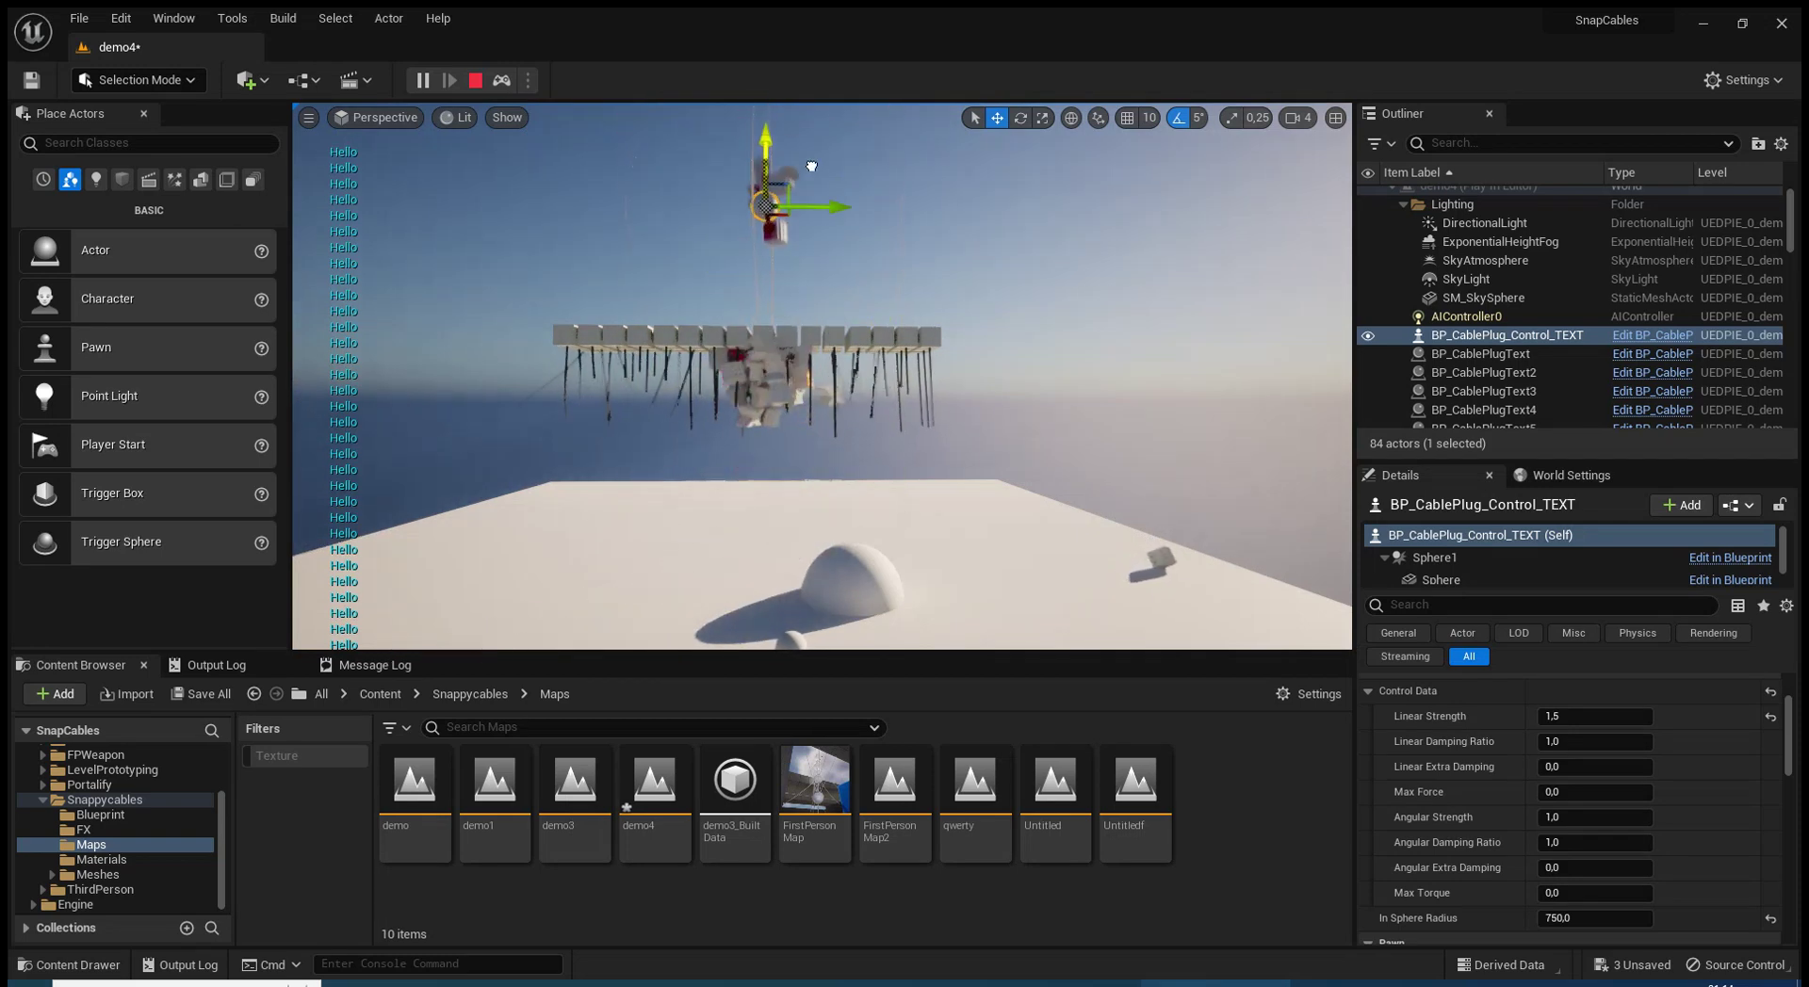
key(Escape)
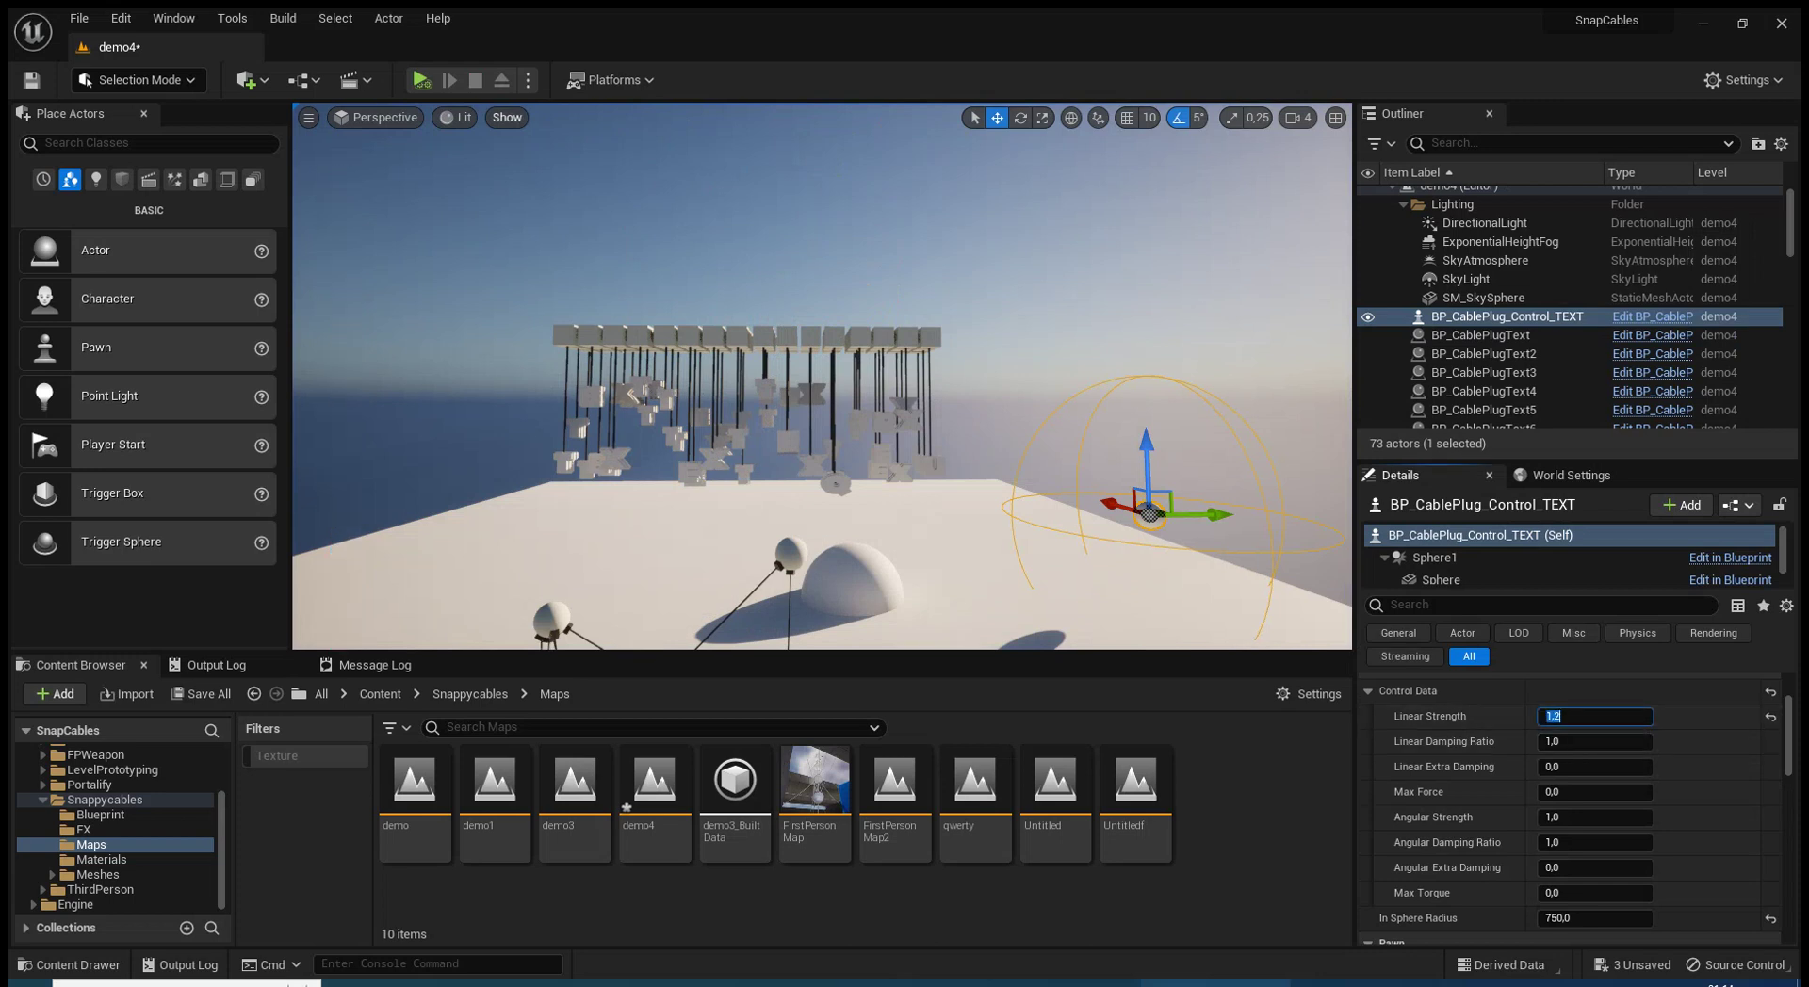
click(421, 81)
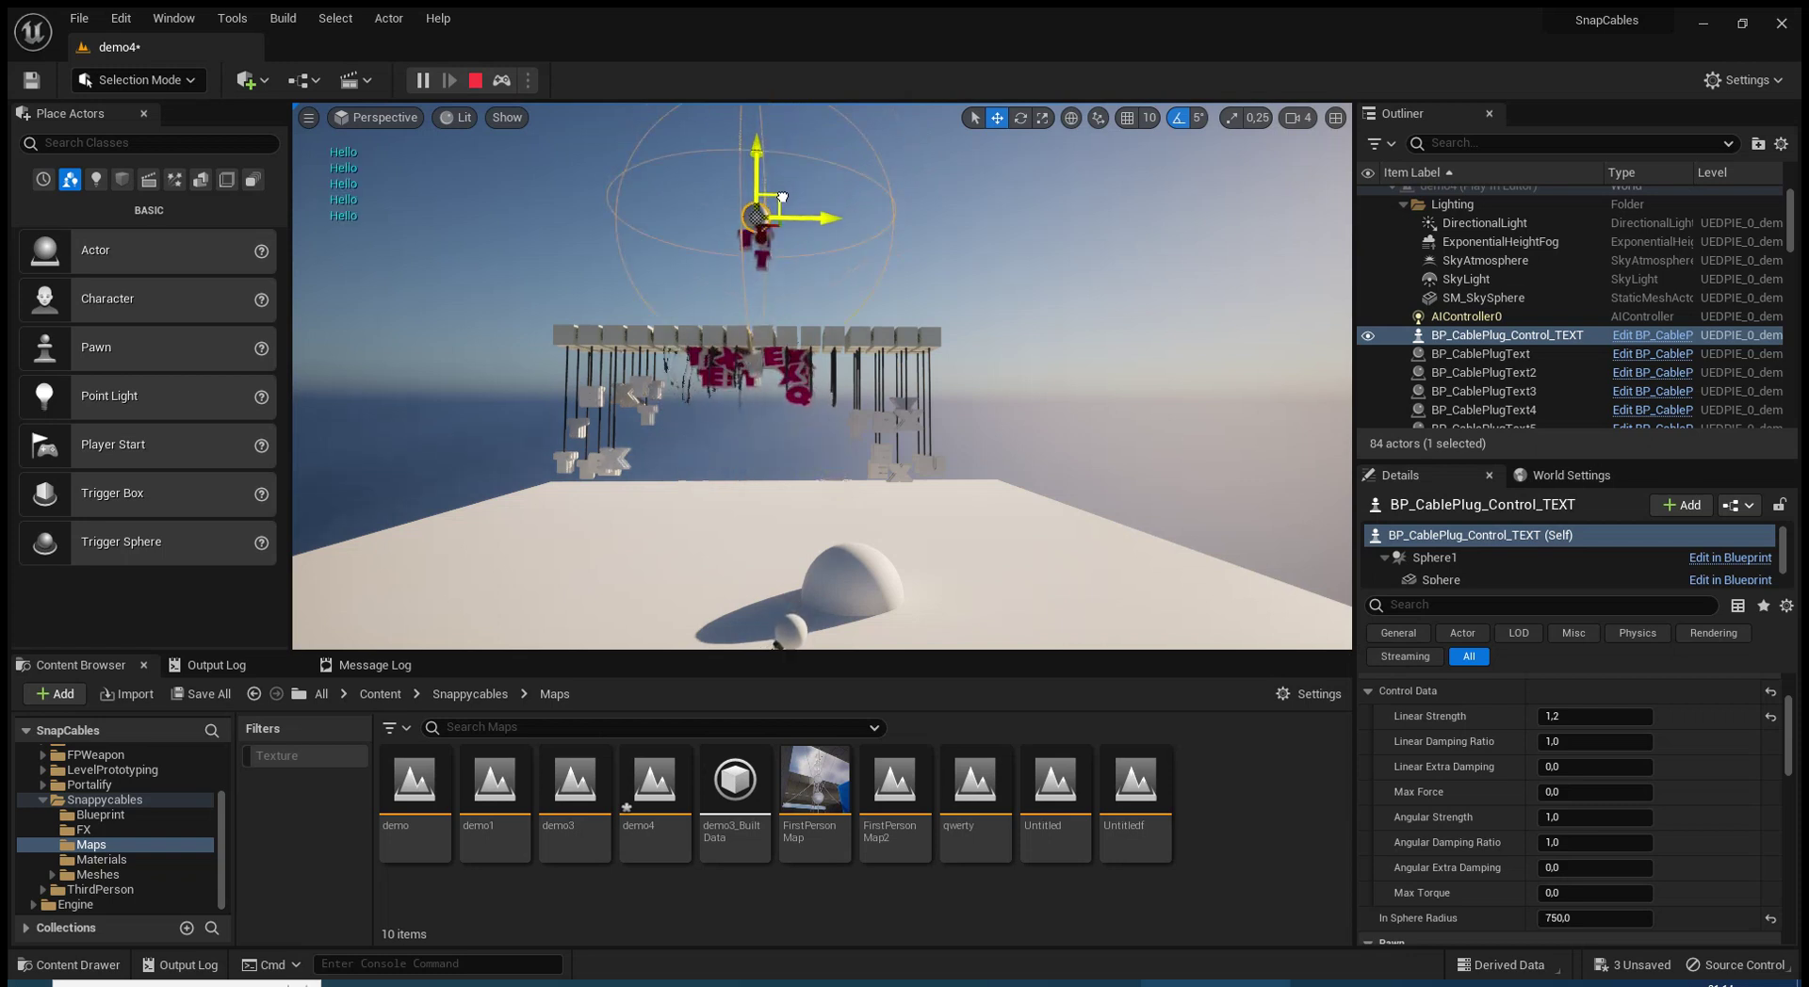
drag(782, 197, 782, 213)
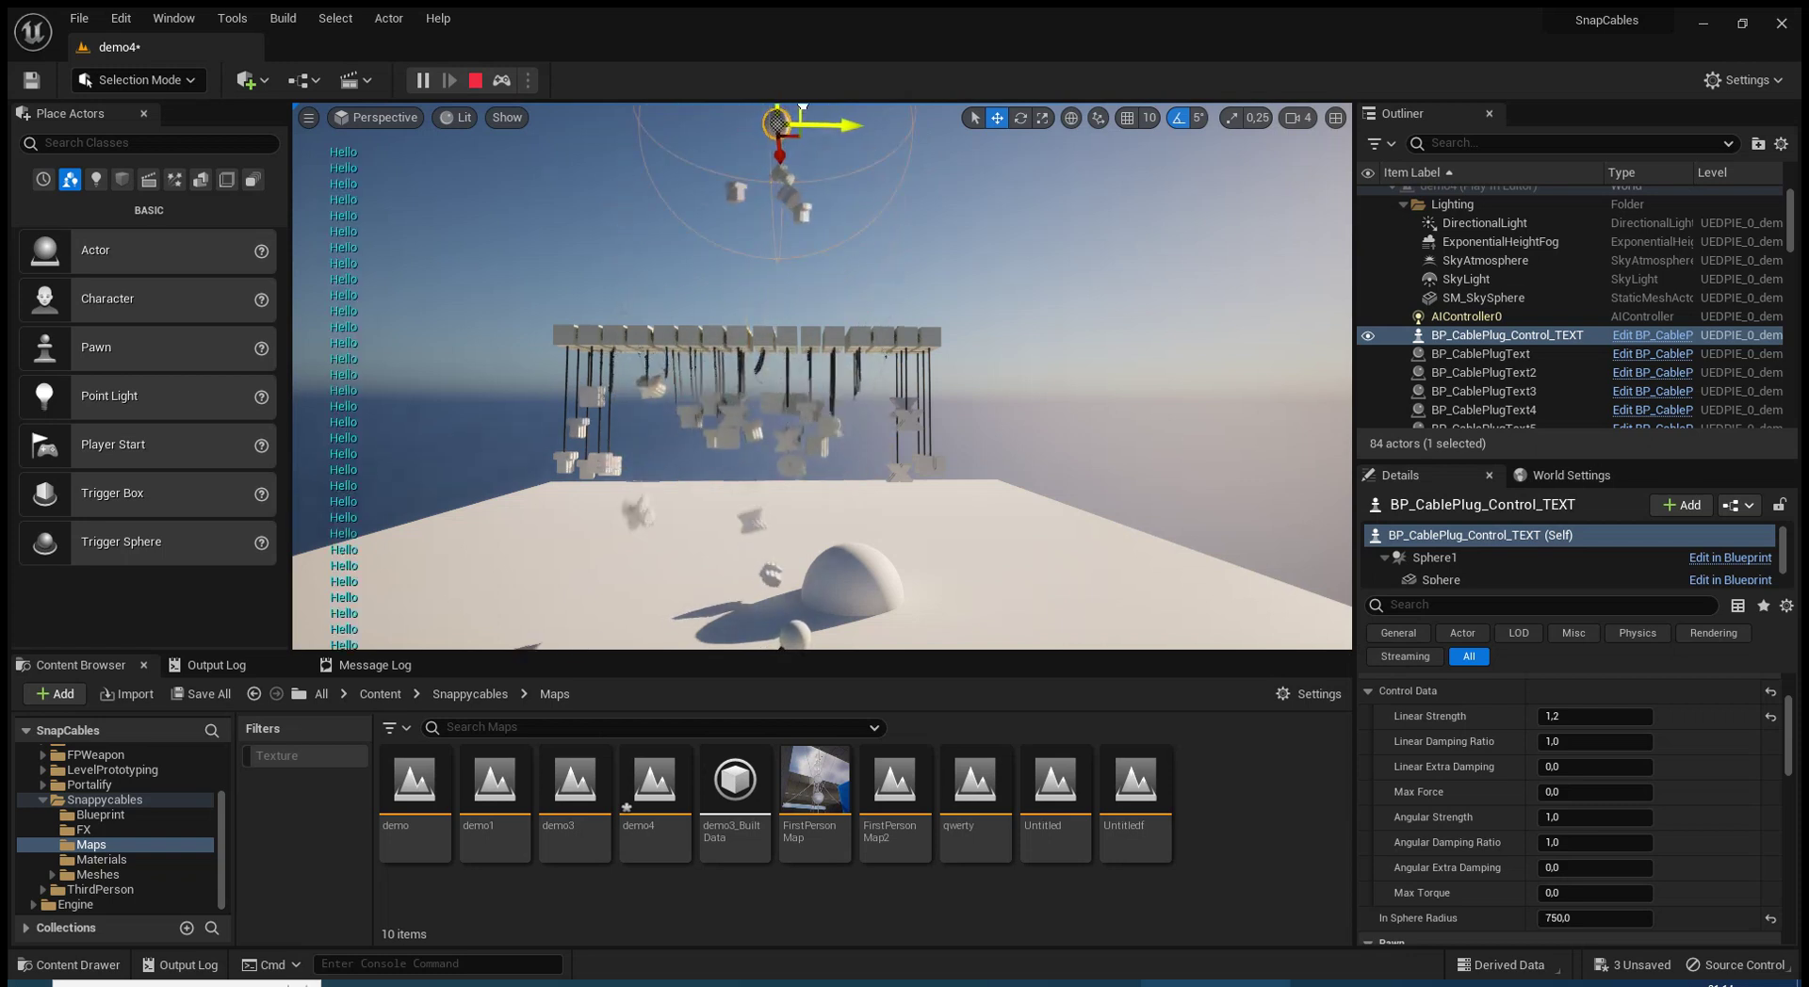
mouse_move(801, 107)
mouse_down()
mouse_move(718, 169)
mouse_move(905, 146)
mouse_move(766, 232)
mouse_move(819, 508)
mouse_up()
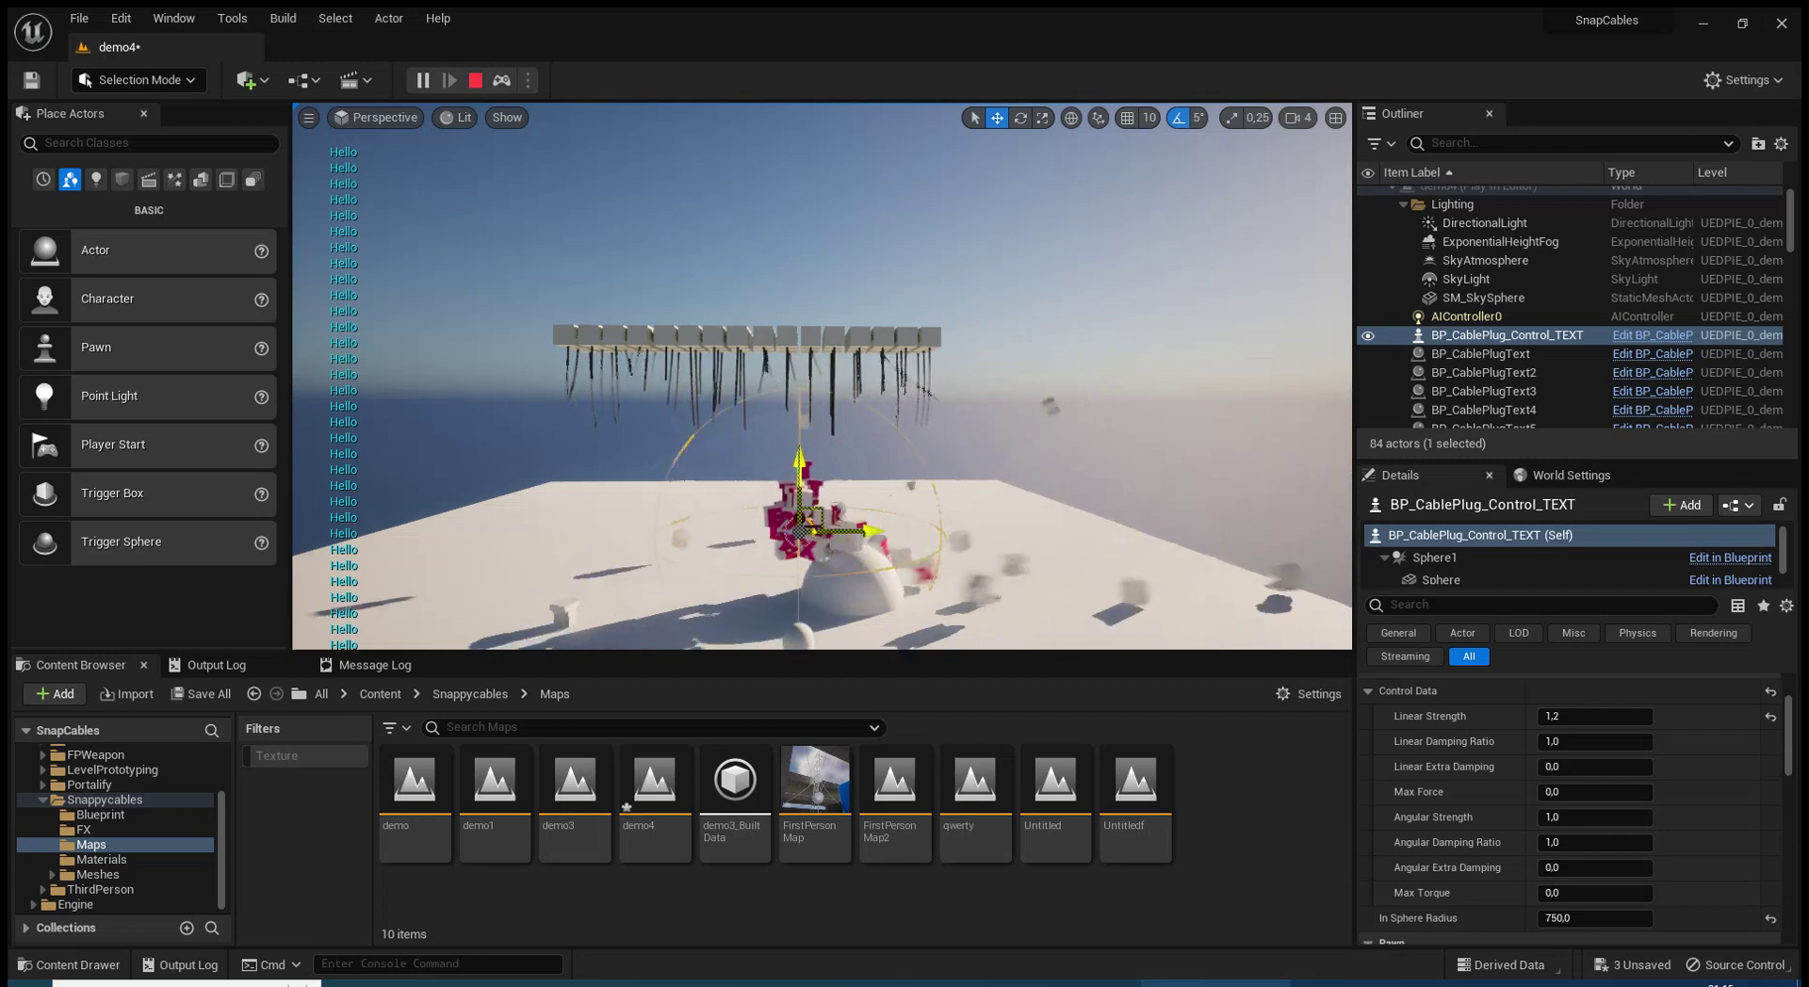
key(Escape)
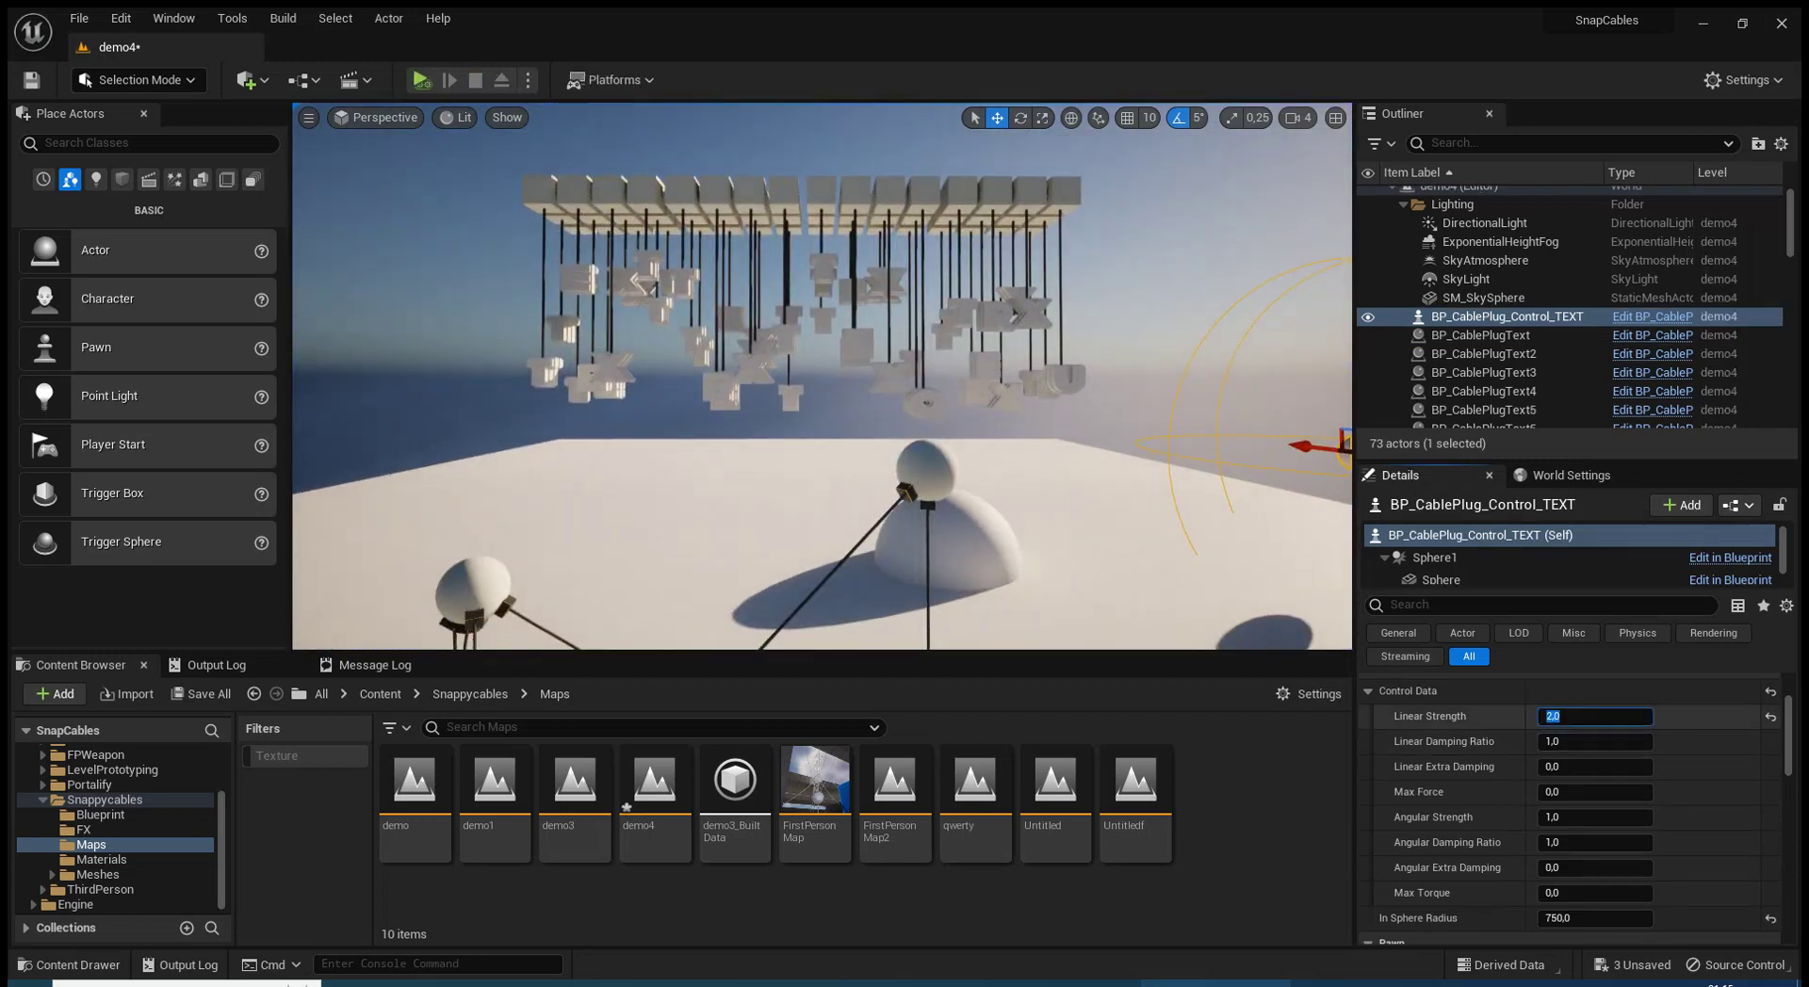
Test-play the scene at Linear Strength 2.0, then stop it
click(421, 81)
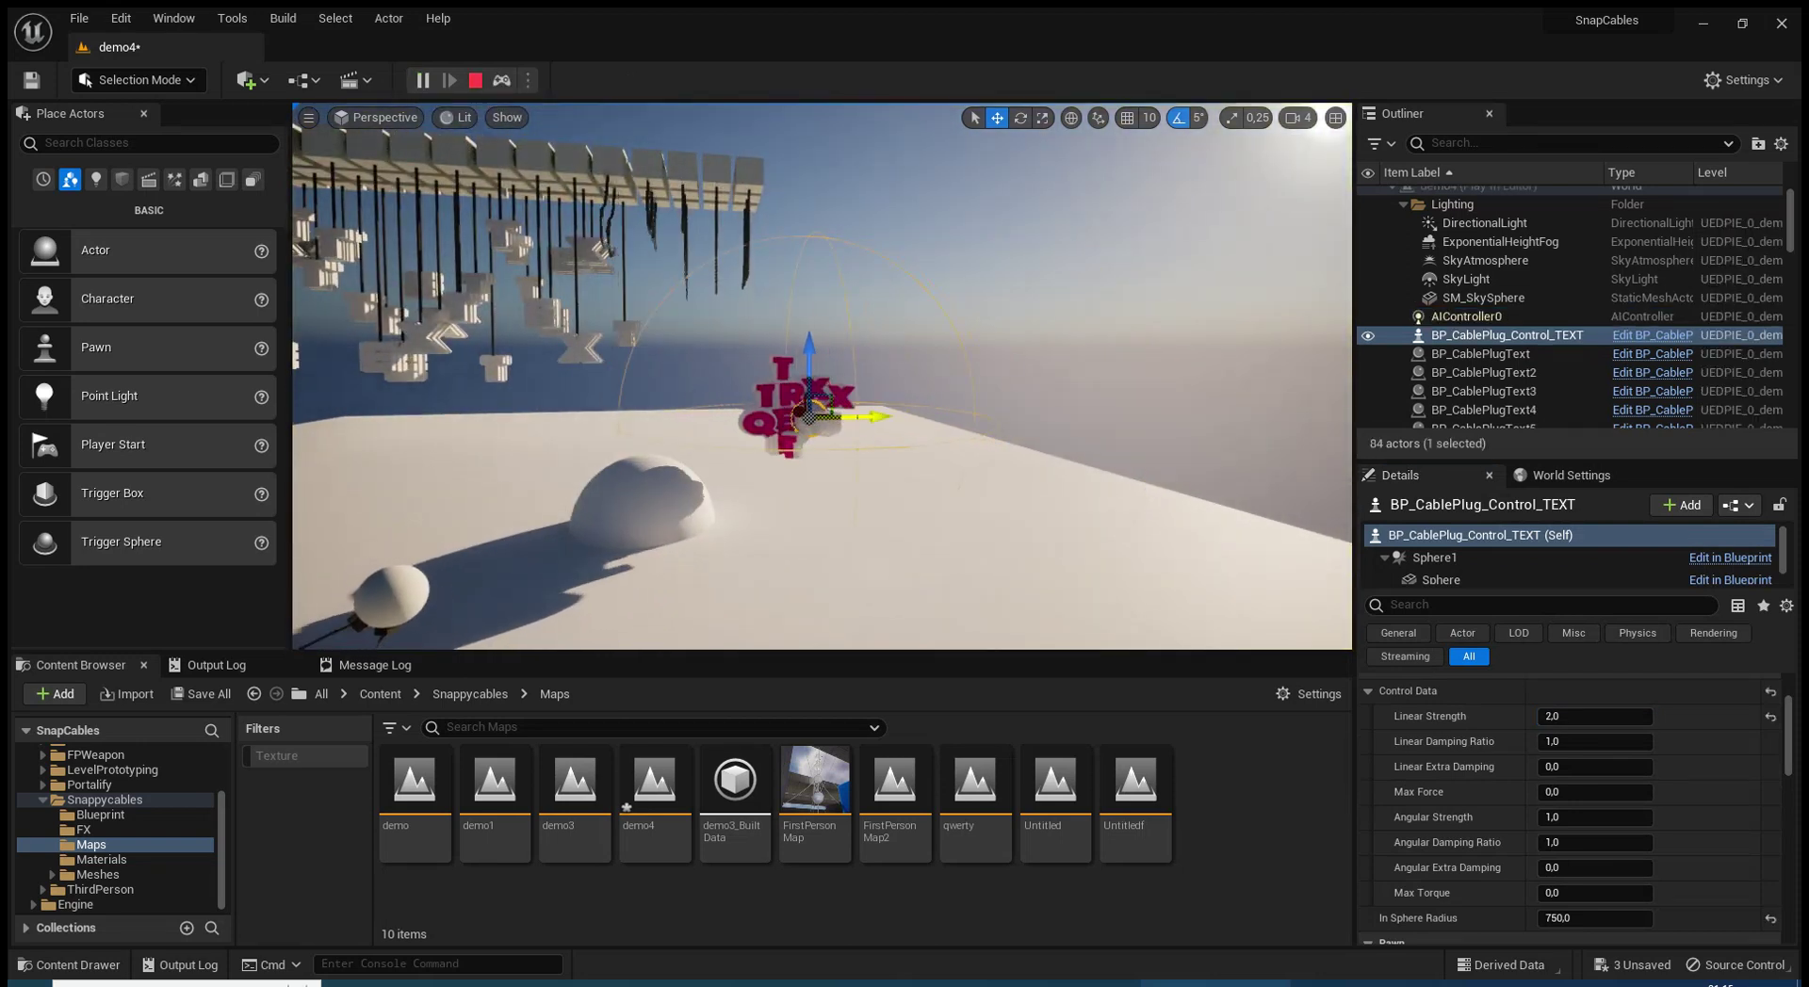
key(Escape)
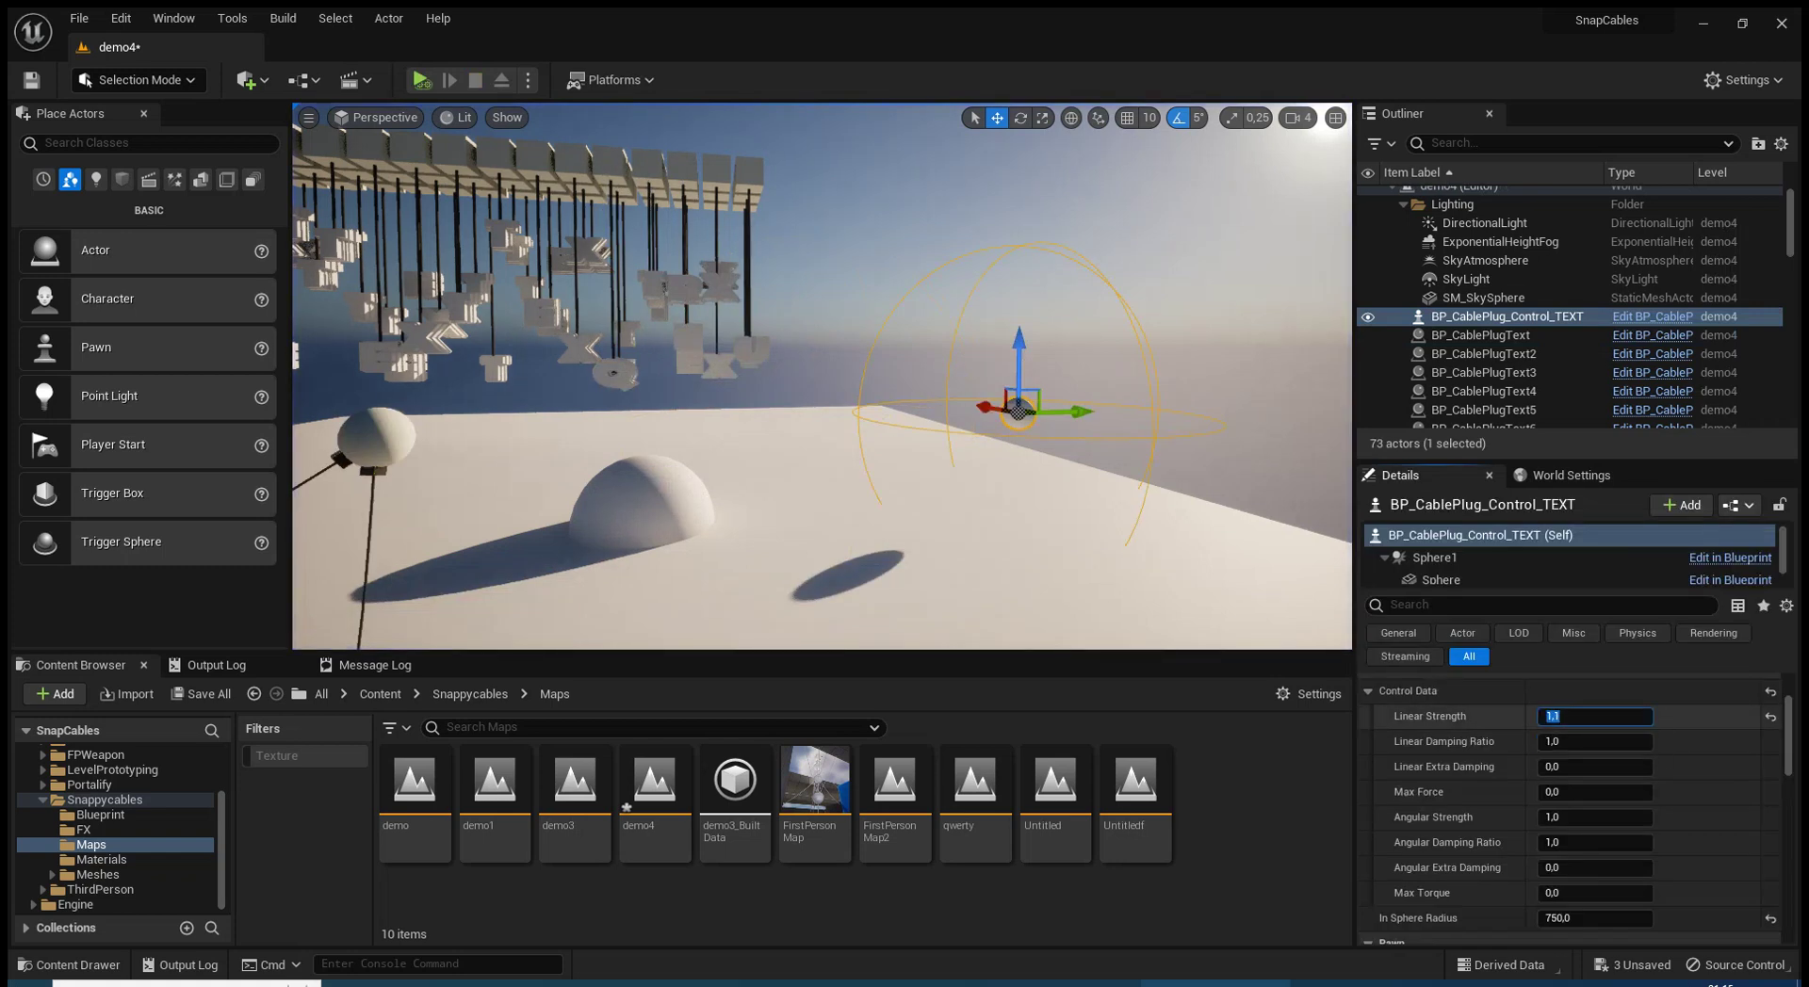
Play at Linear Strength 1.1 and swing the attractor sphere into the letters in full-screen view
click(450, 80)
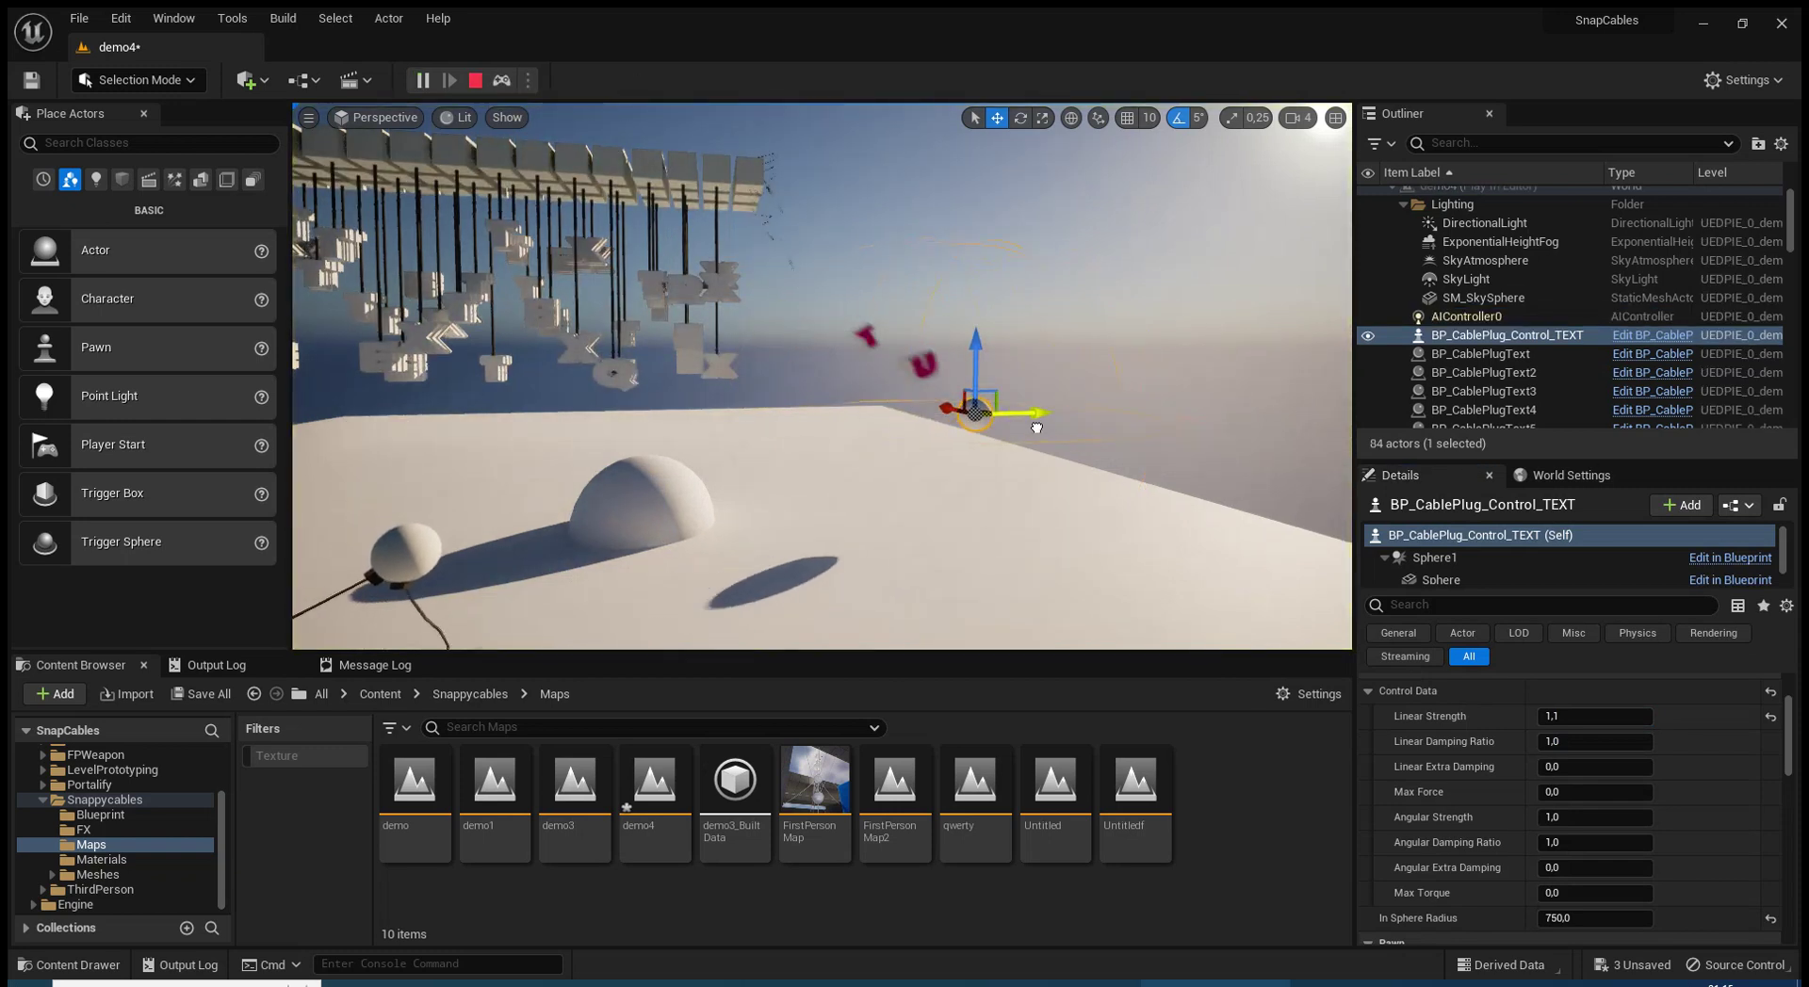
drag(1036, 428, 819, 443)
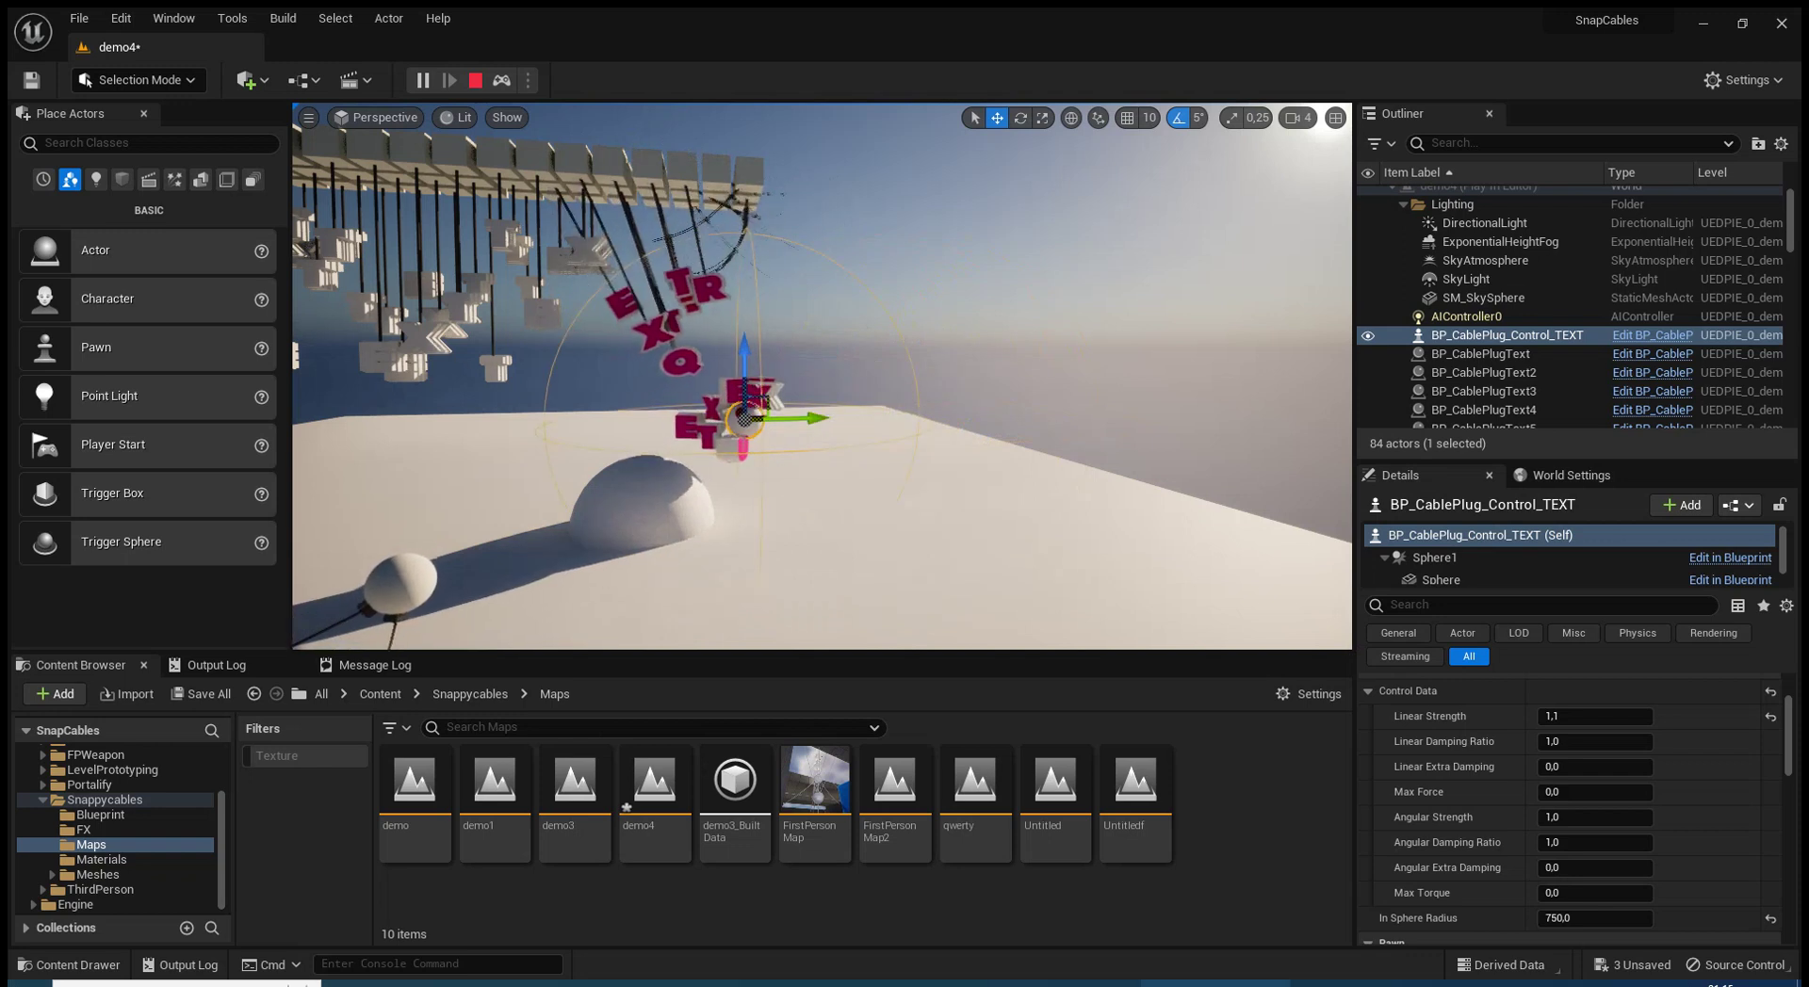
key(F11)
mouse_move(773, 563)
mouse_down()
mouse_move(621, 509)
mouse_move(1145, 570)
mouse_move(760, 481)
mouse_move(679, 422)
mouse_move(991, 520)
mouse_up()
Carry the sphere up past the hanging bar and back down onto the floor near the far edge
scroll(1144, 570, down, 5)
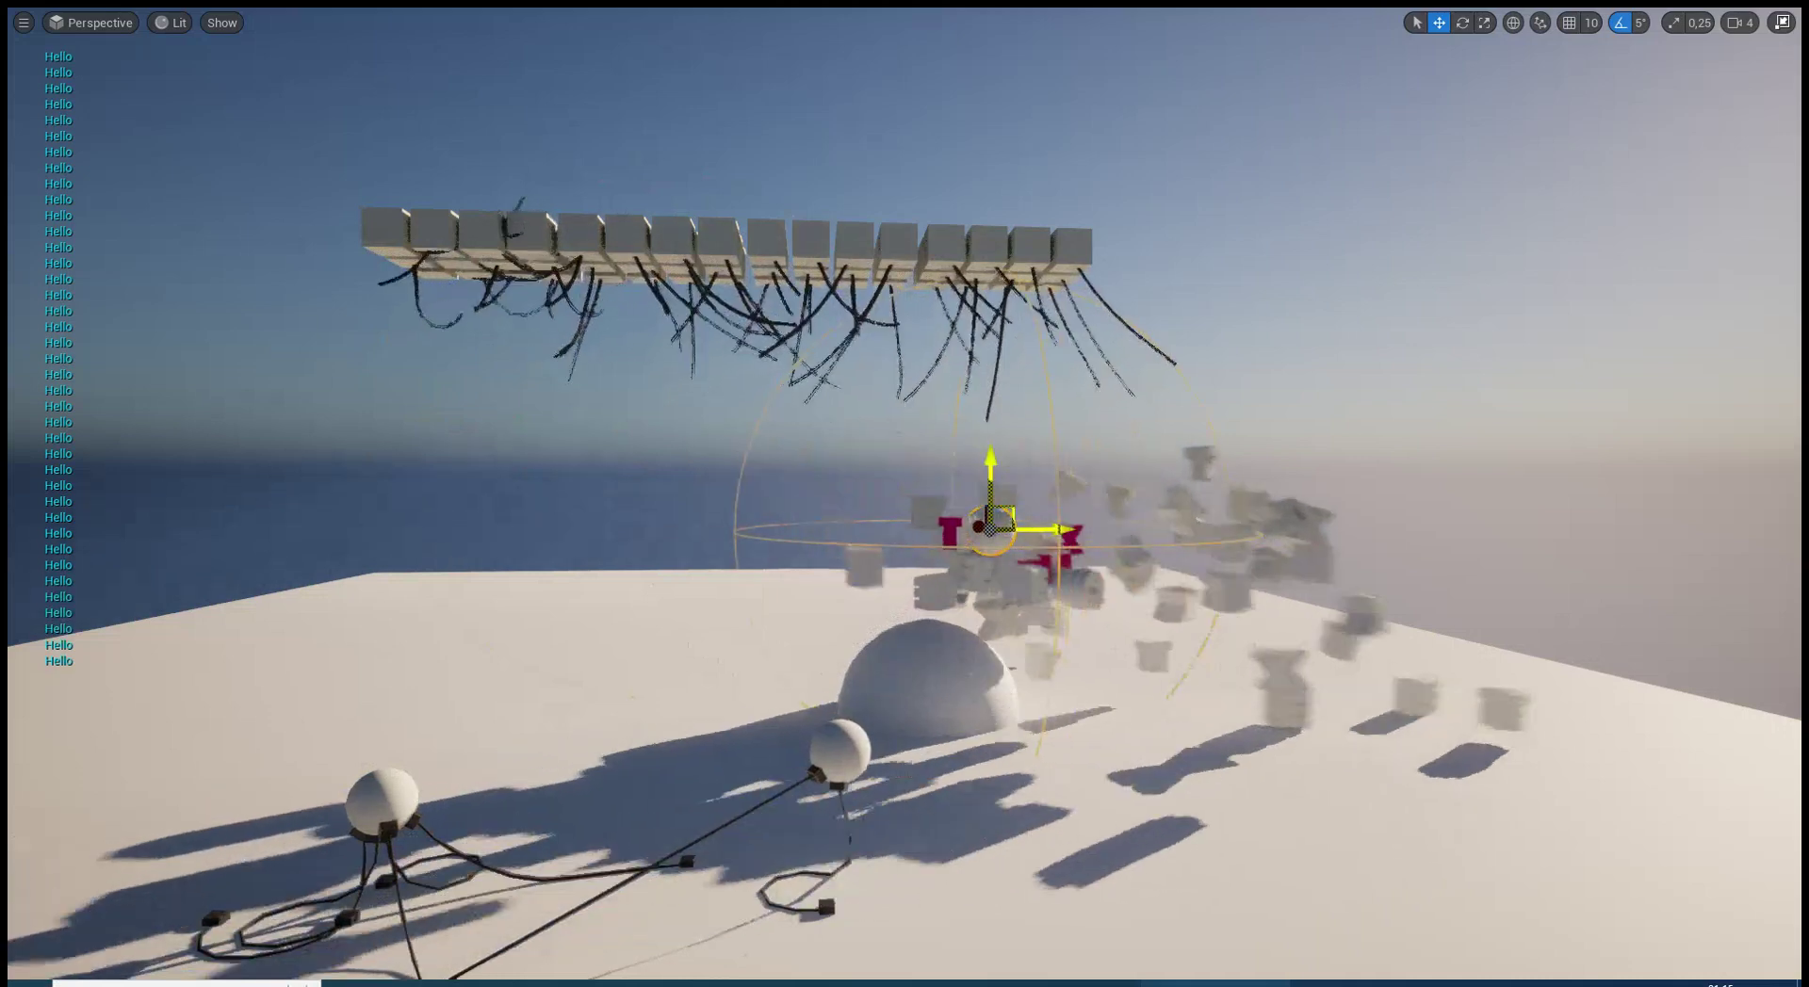
right_drag(991, 520, 983, 504)
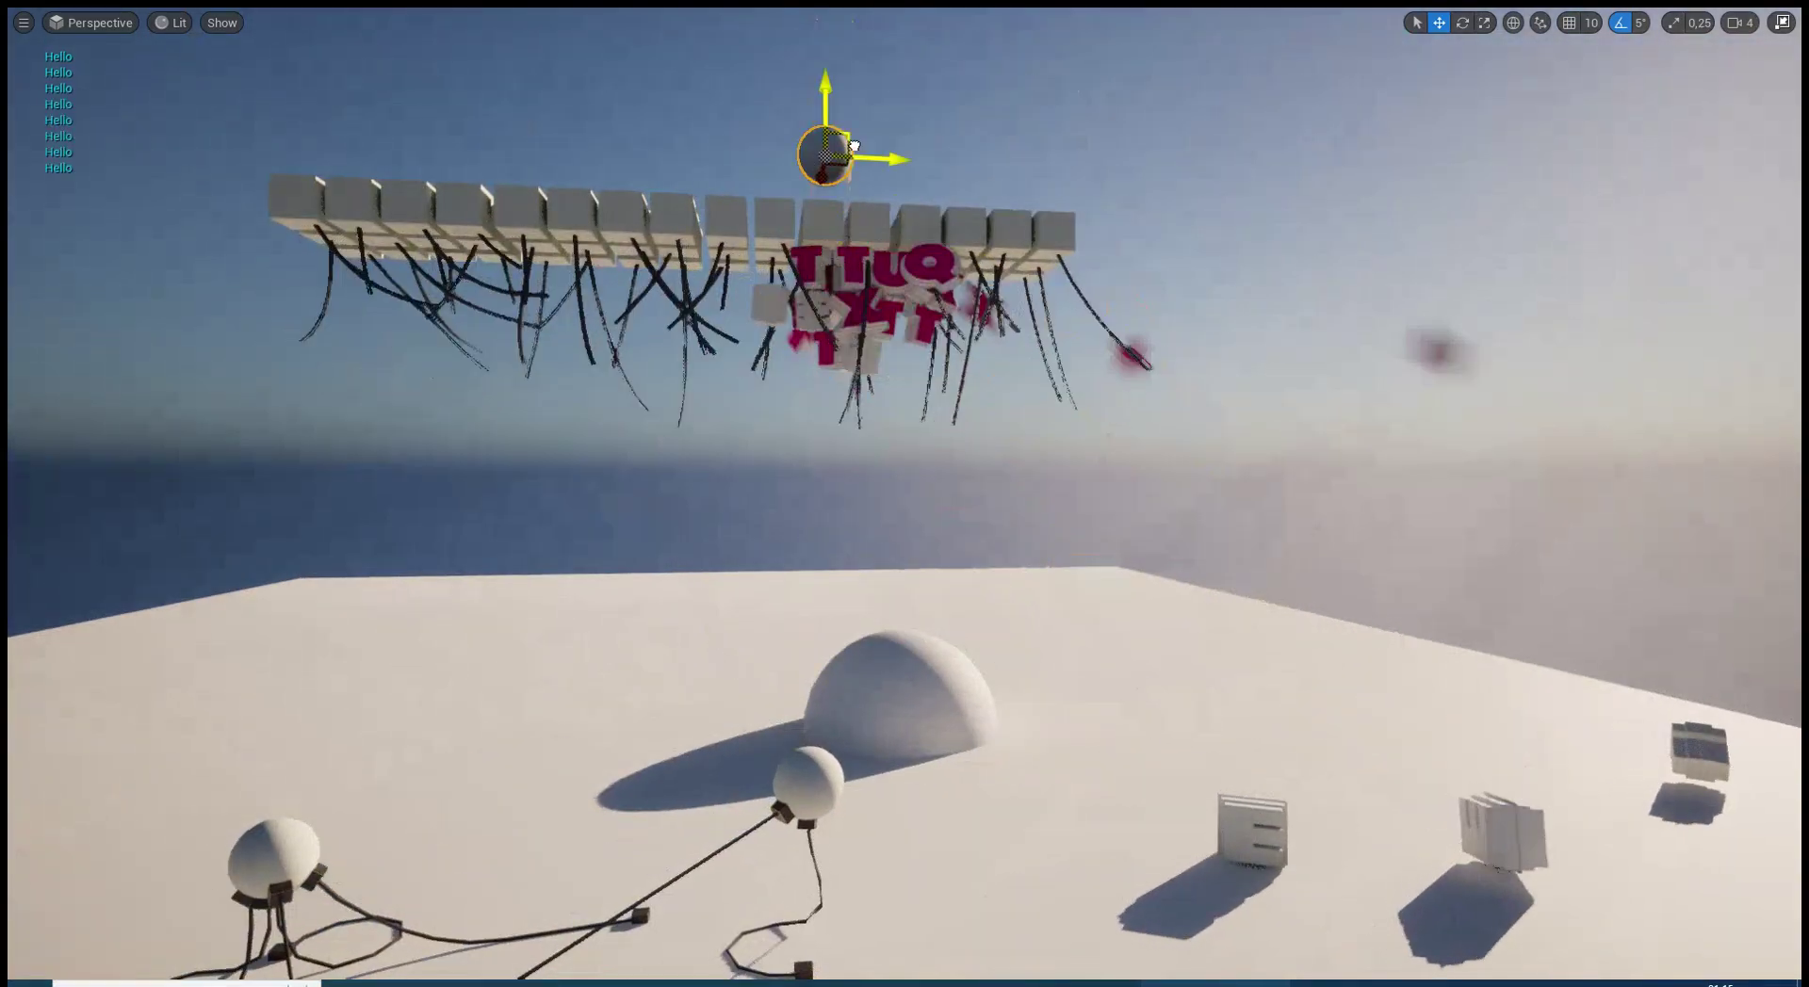
drag(984, 504, 808, 20)
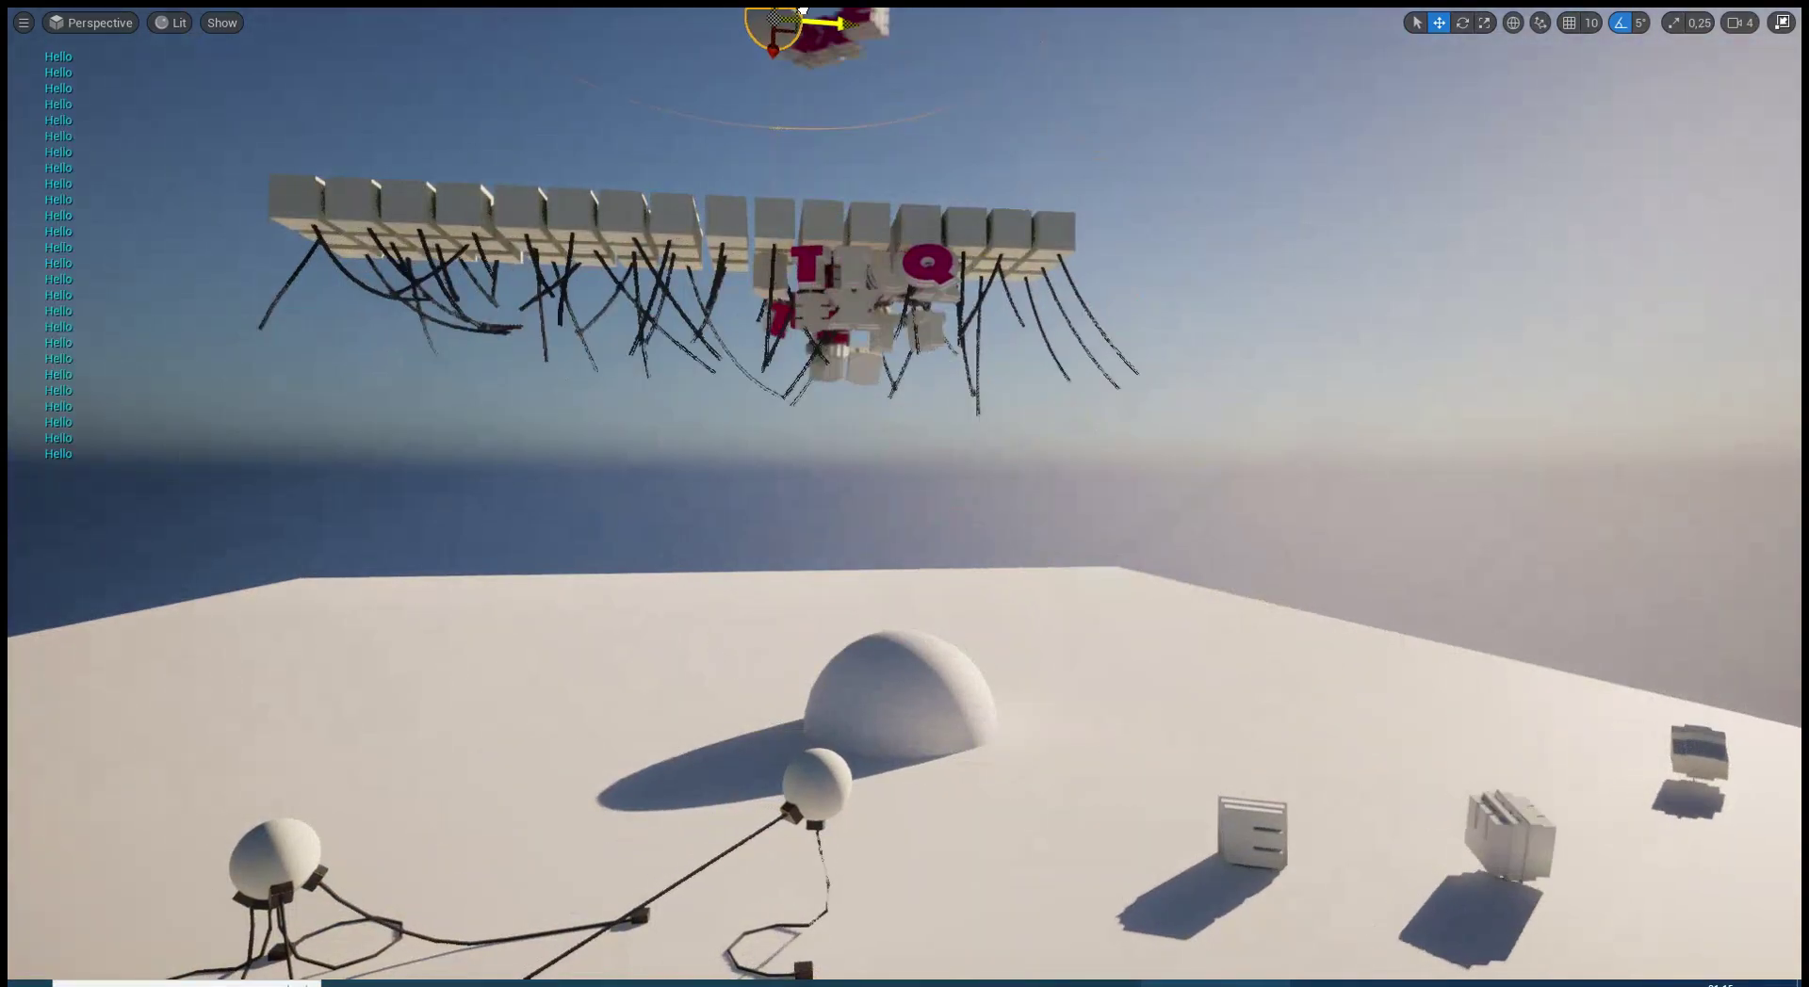
right_drag(807, 20, 799, 347)
drag(799, 347, 1293, 92)
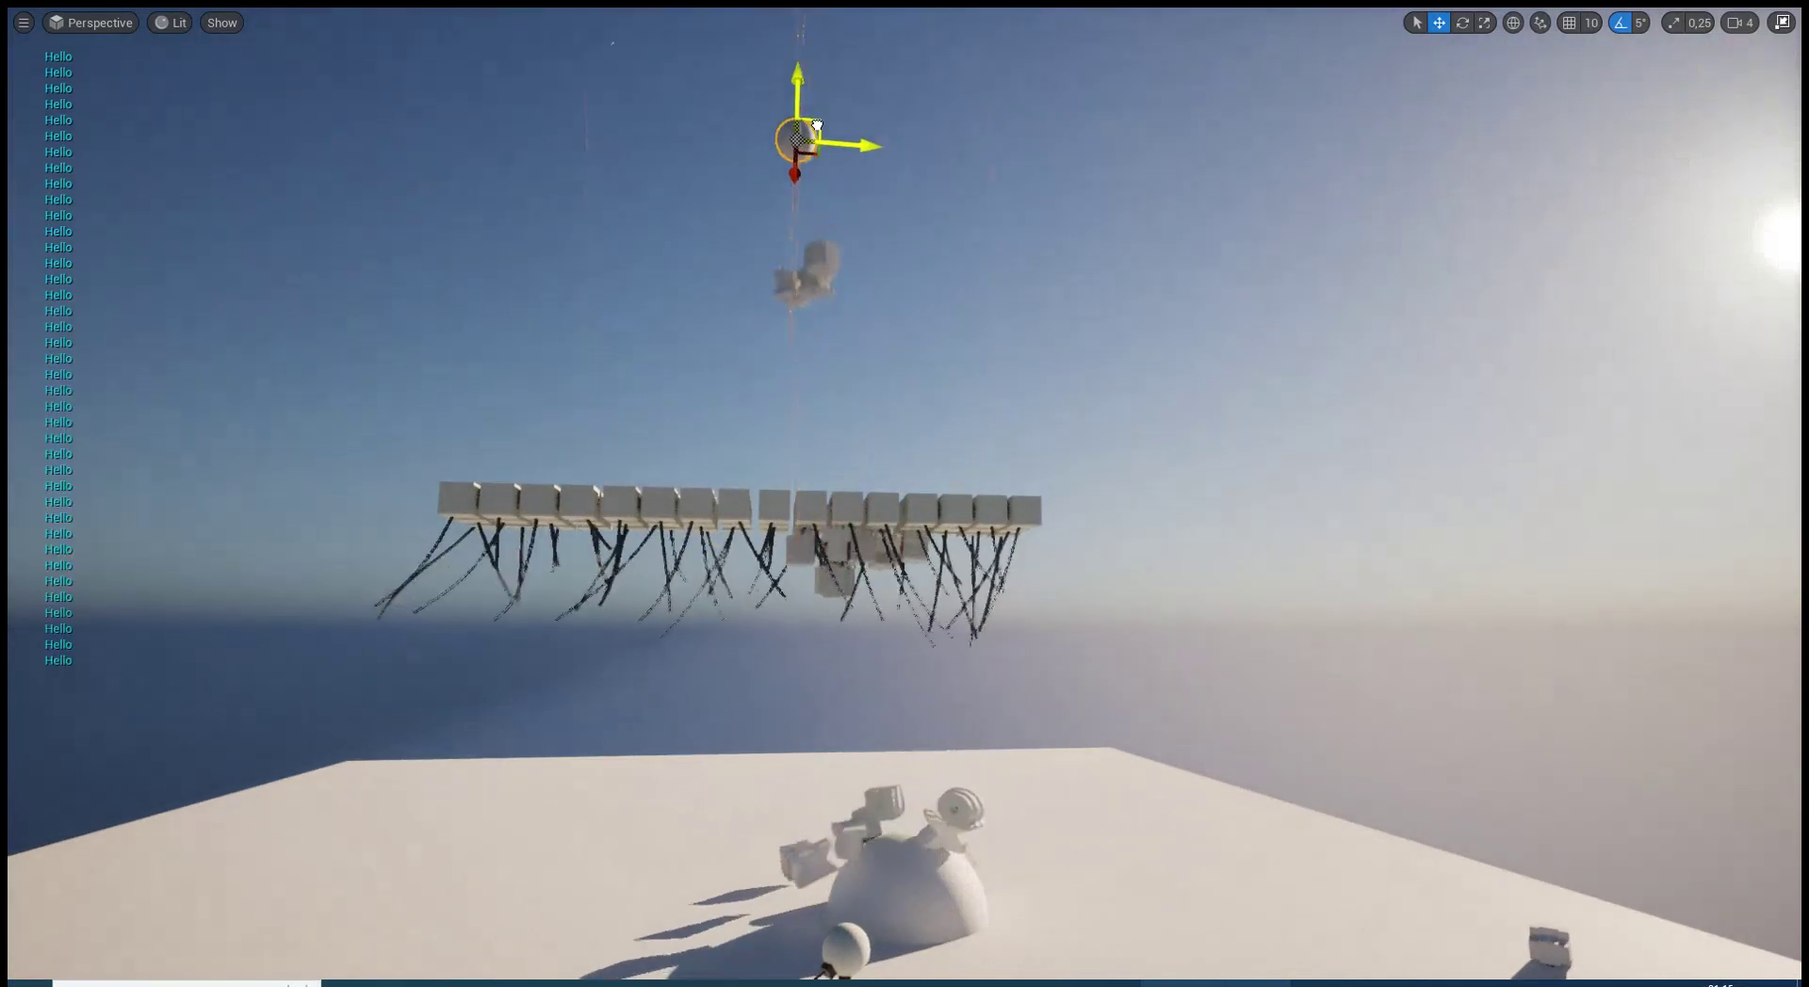
right_drag(1293, 92, 1318, 122)
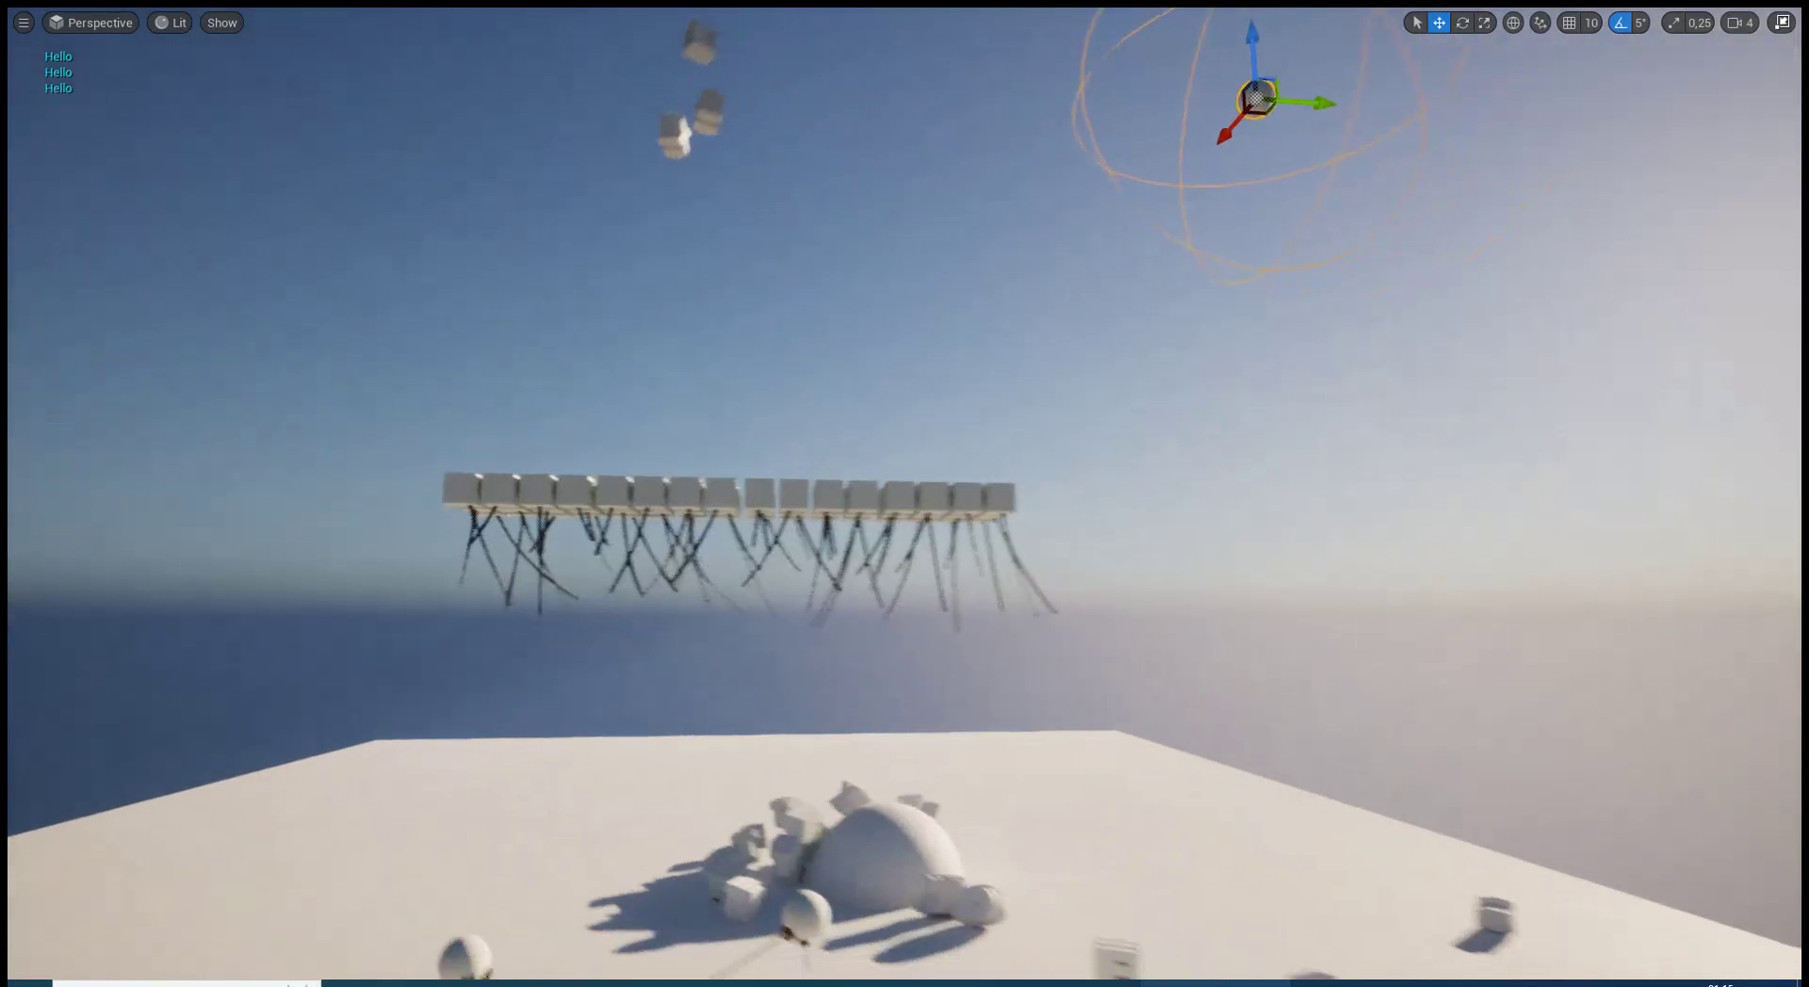
mouse_move(1036, 76)
mouse_down()
mouse_move(1161, 533)
mouse_move(1141, 641)
mouse_up()
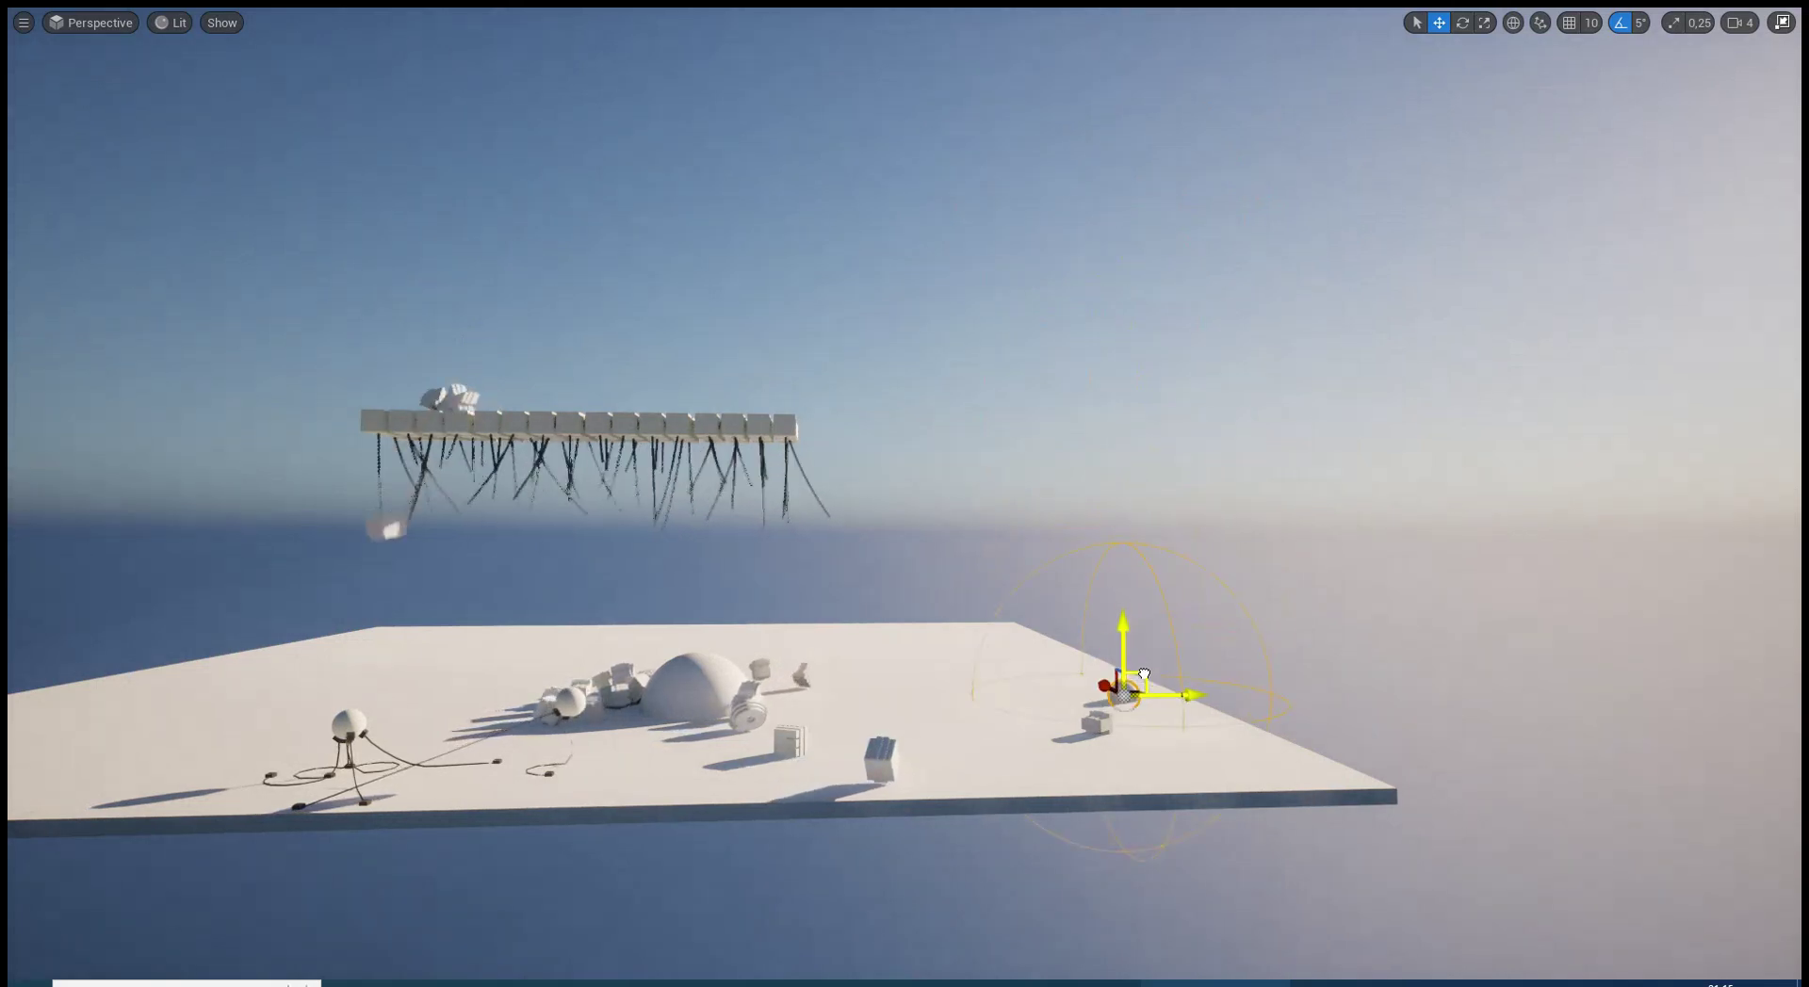
mouse_move(1141, 641)
right_down()
mouse_move(1121, 697)
mouse_move(1083, 699)
right_up()
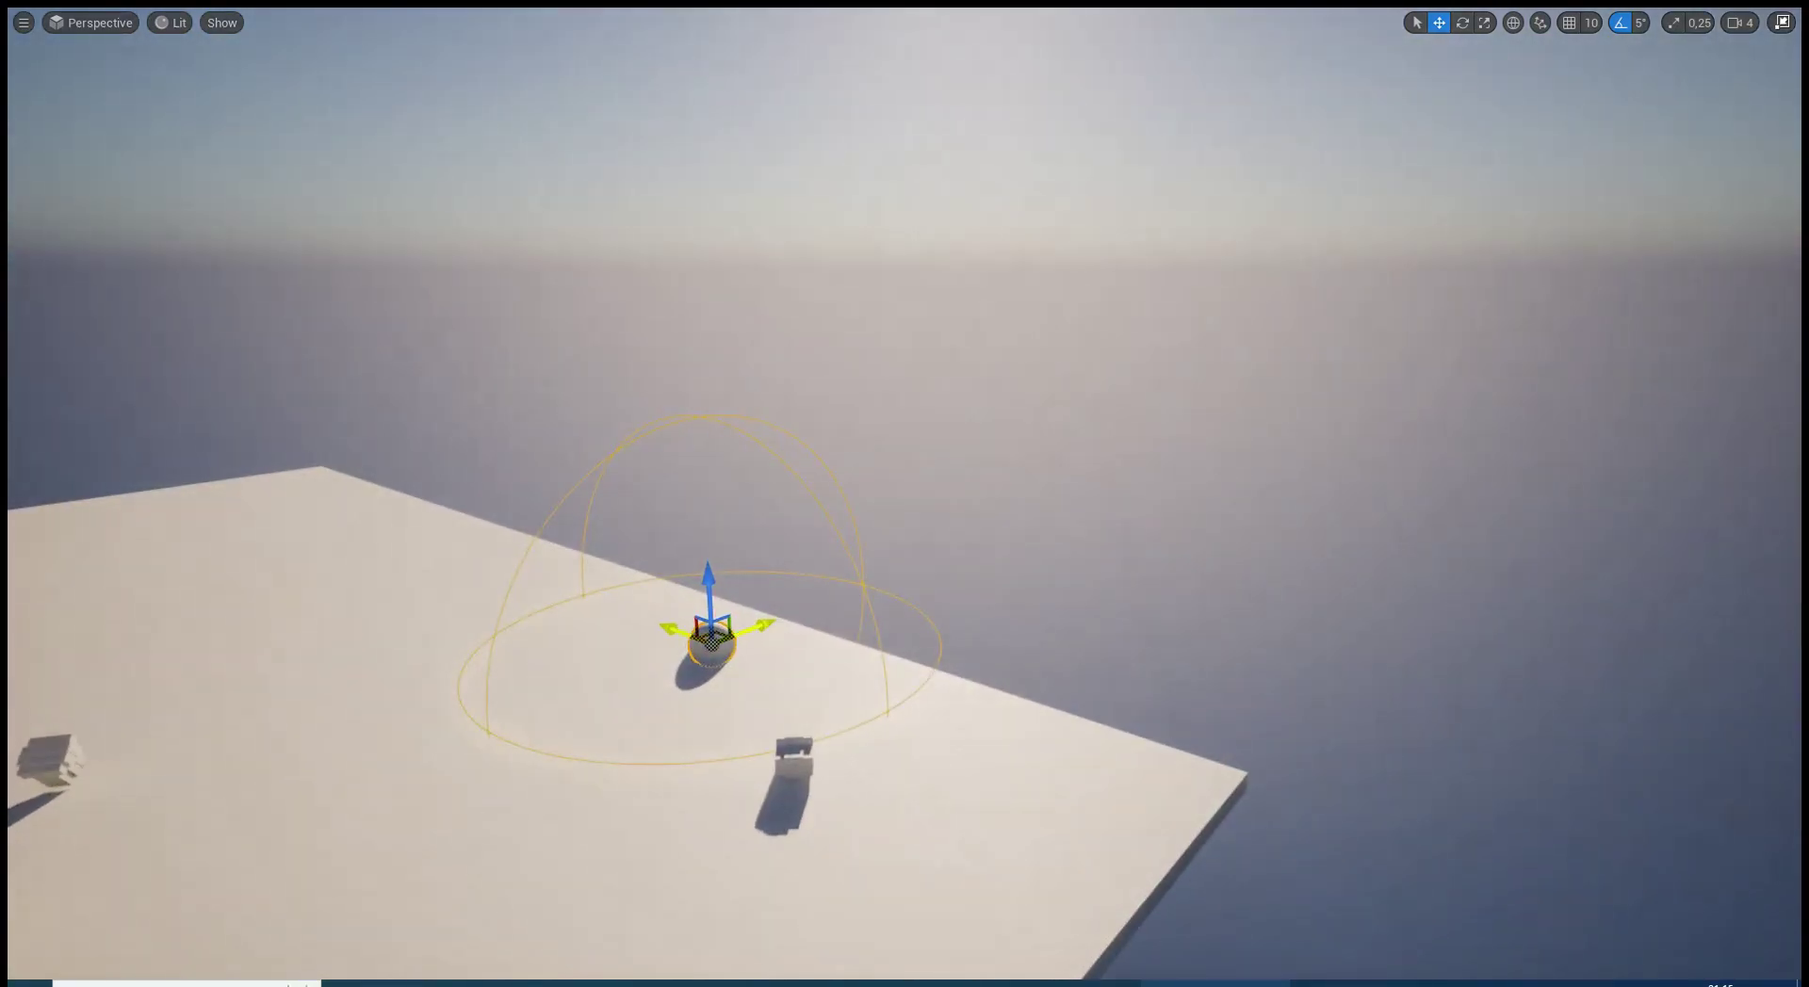
Slide the sphere left, right and toward the dome, collecting fallen letters across the floor
key(f)
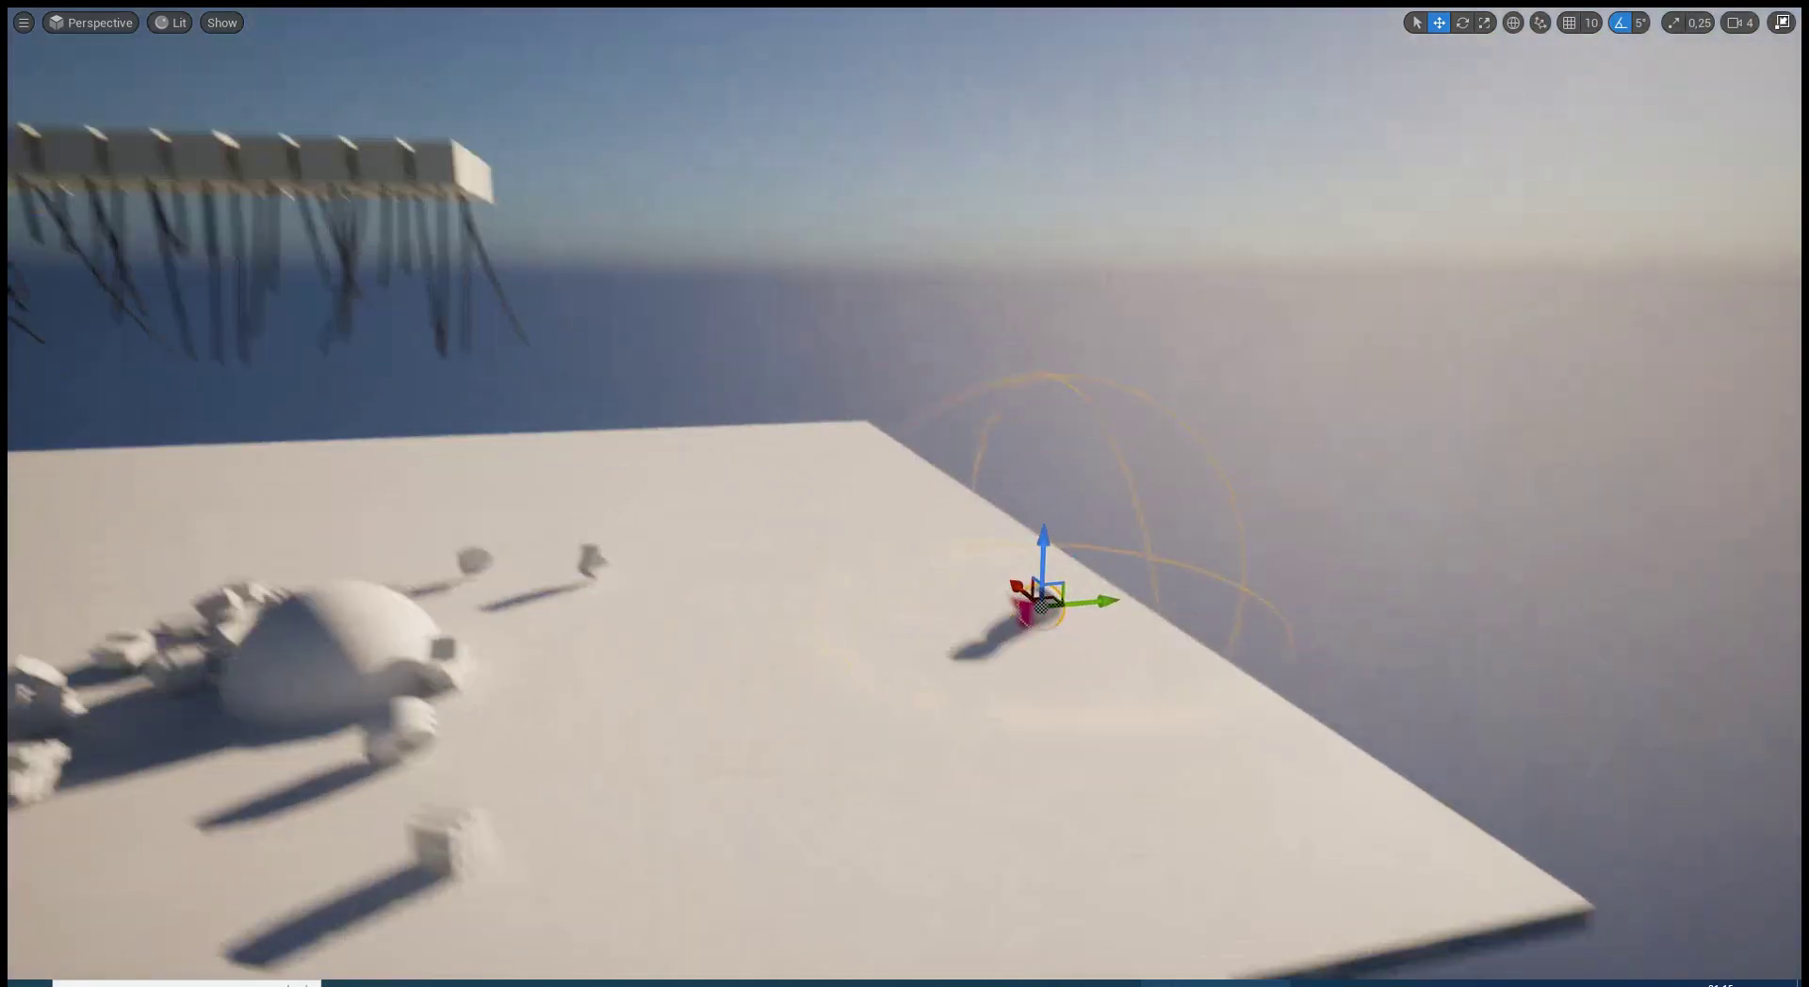
drag(973, 531, 657, 545)
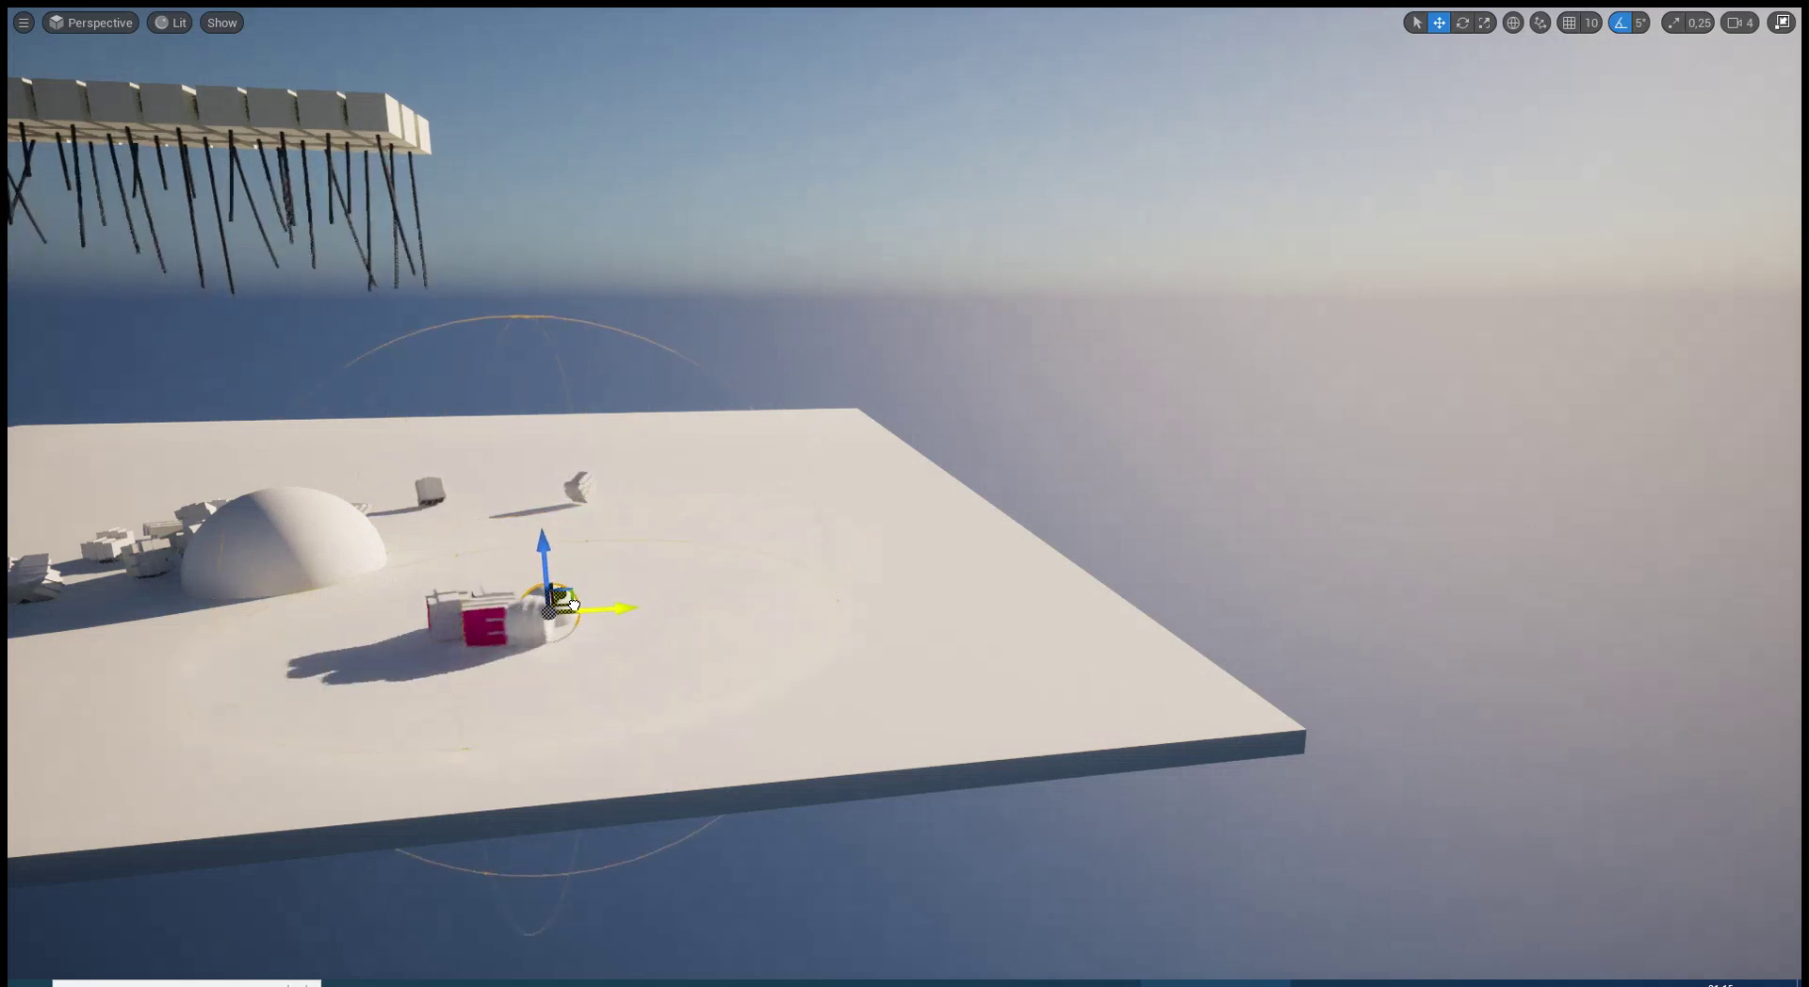
drag(572, 604, 697, 569)
drag(637, 516, 392, 513)
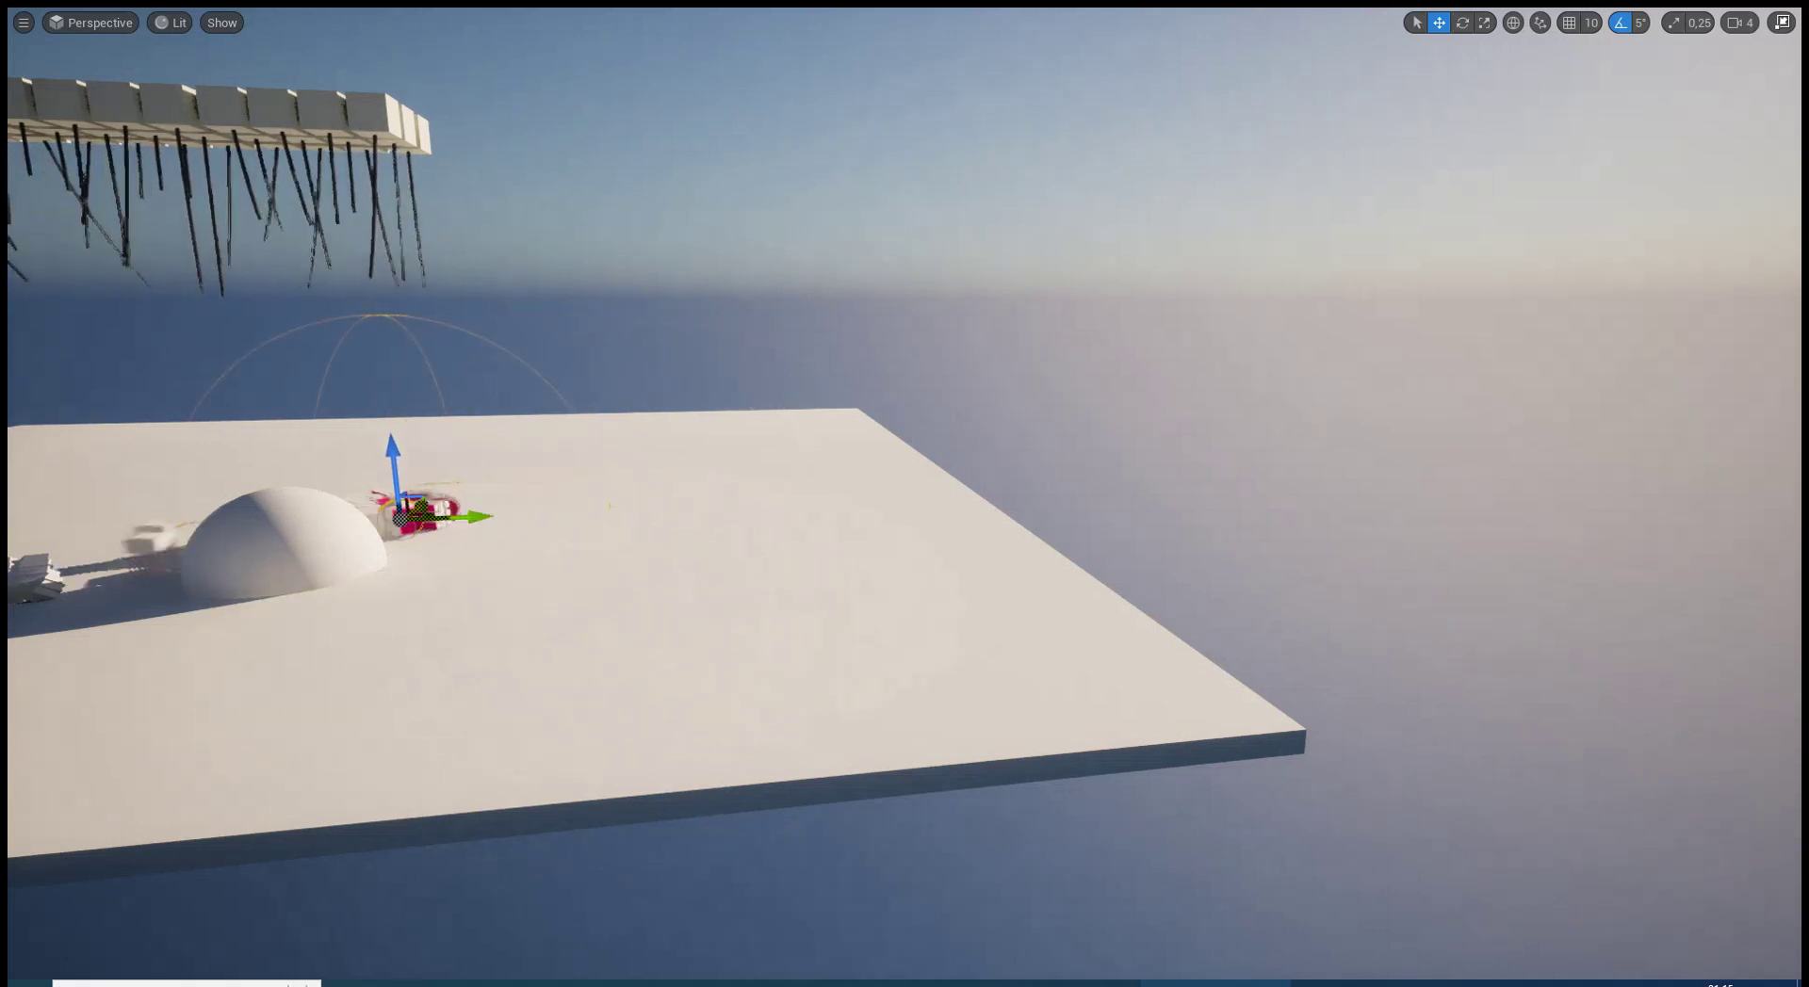
key(f)
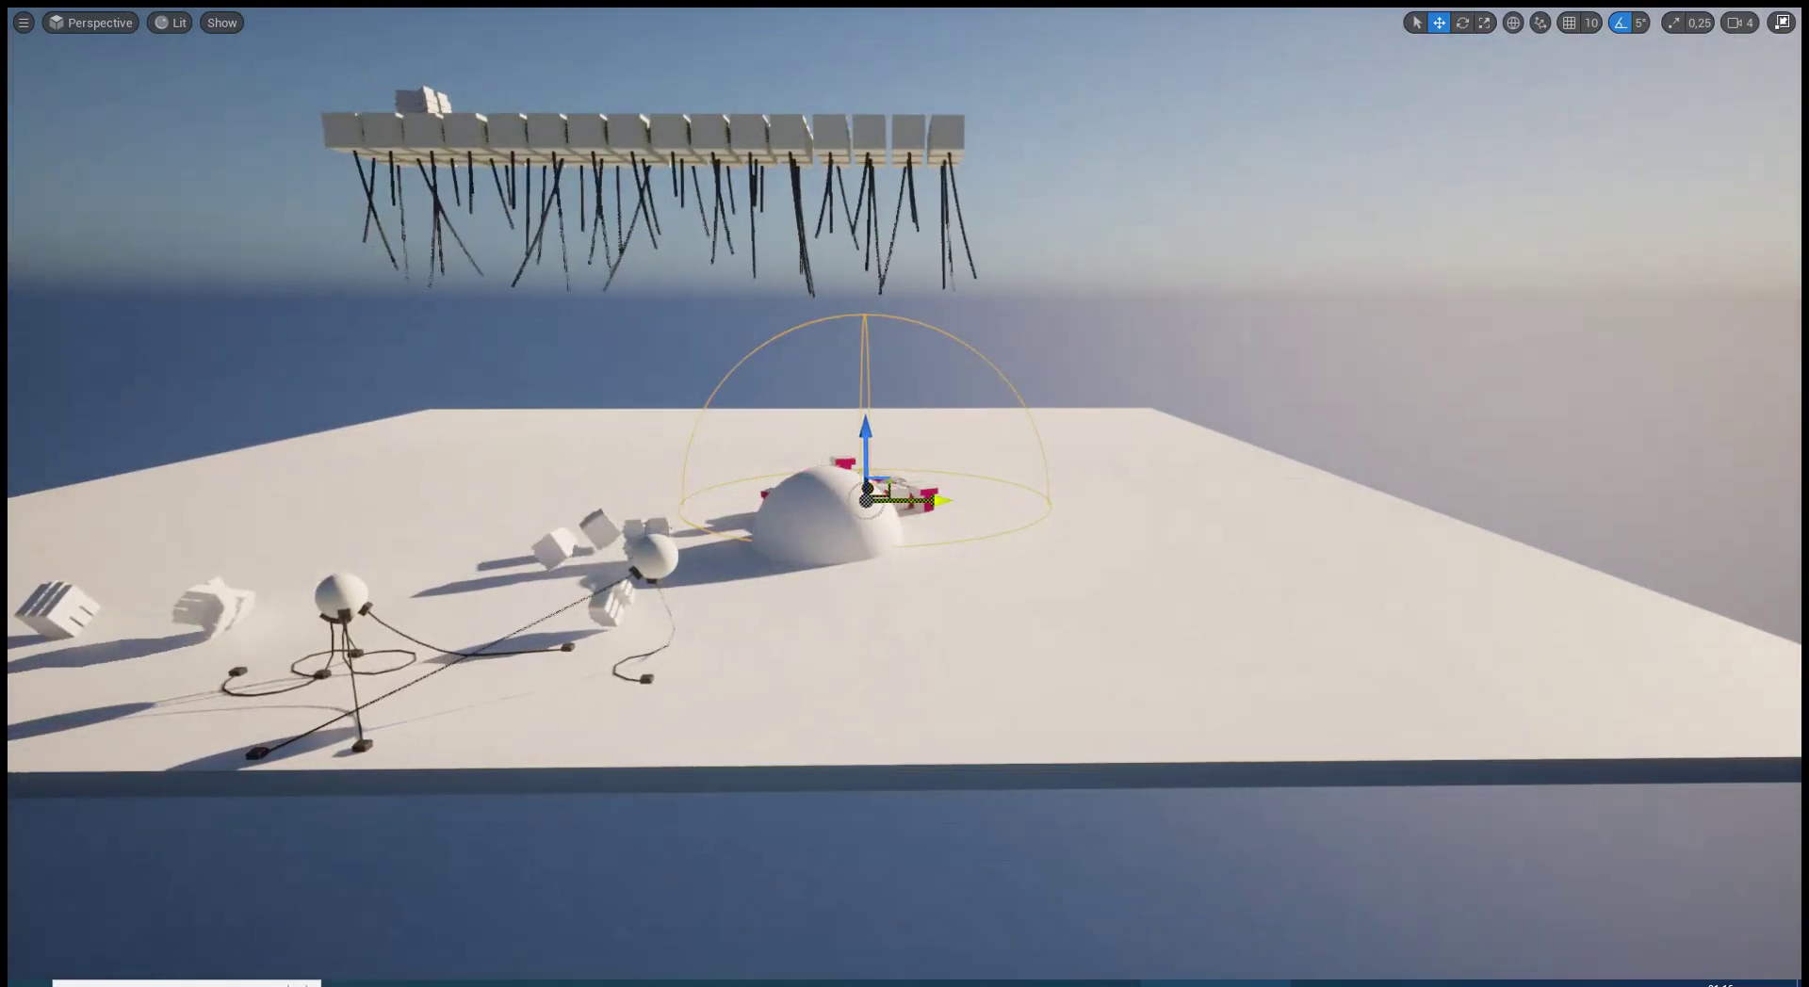
Sweep the letter cluster past the floor edge and carry it up beside the dome
mouse_move(619, 621)
mouse_down()
mouse_move(548, 595)
mouse_move(377, 695)
mouse_up()
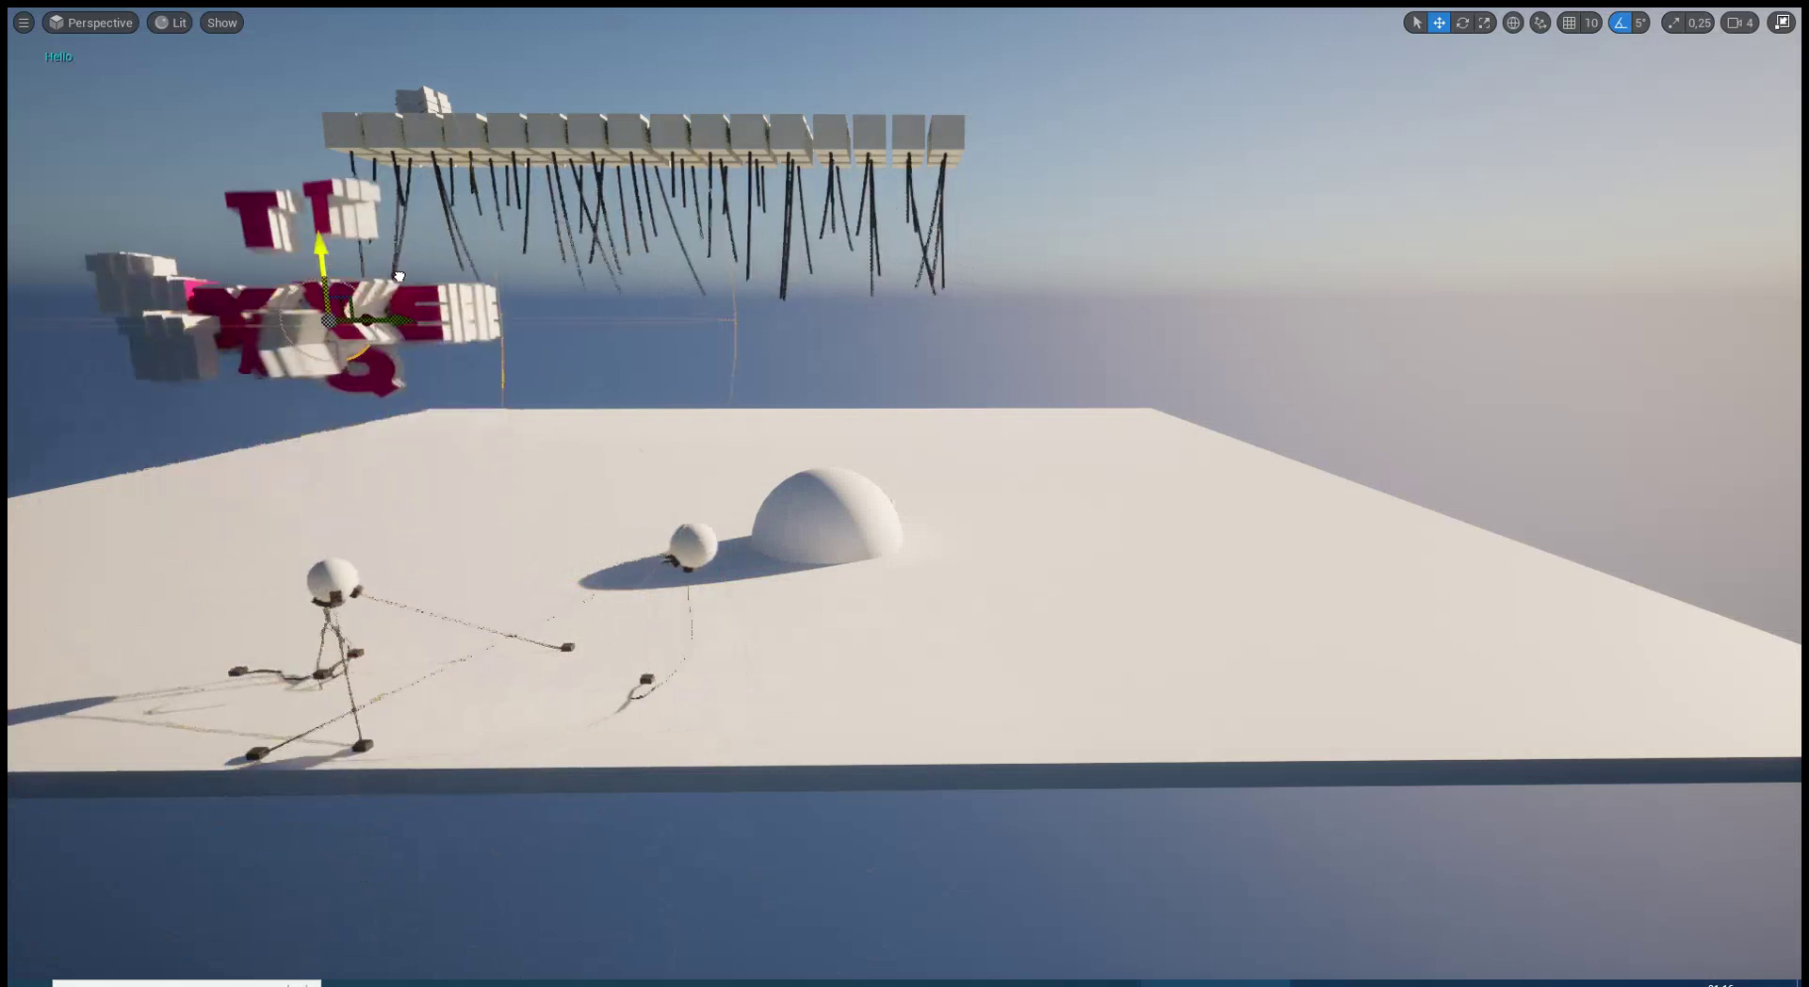
drag(377, 696, 396, 865)
drag(567, 830, 548, 662)
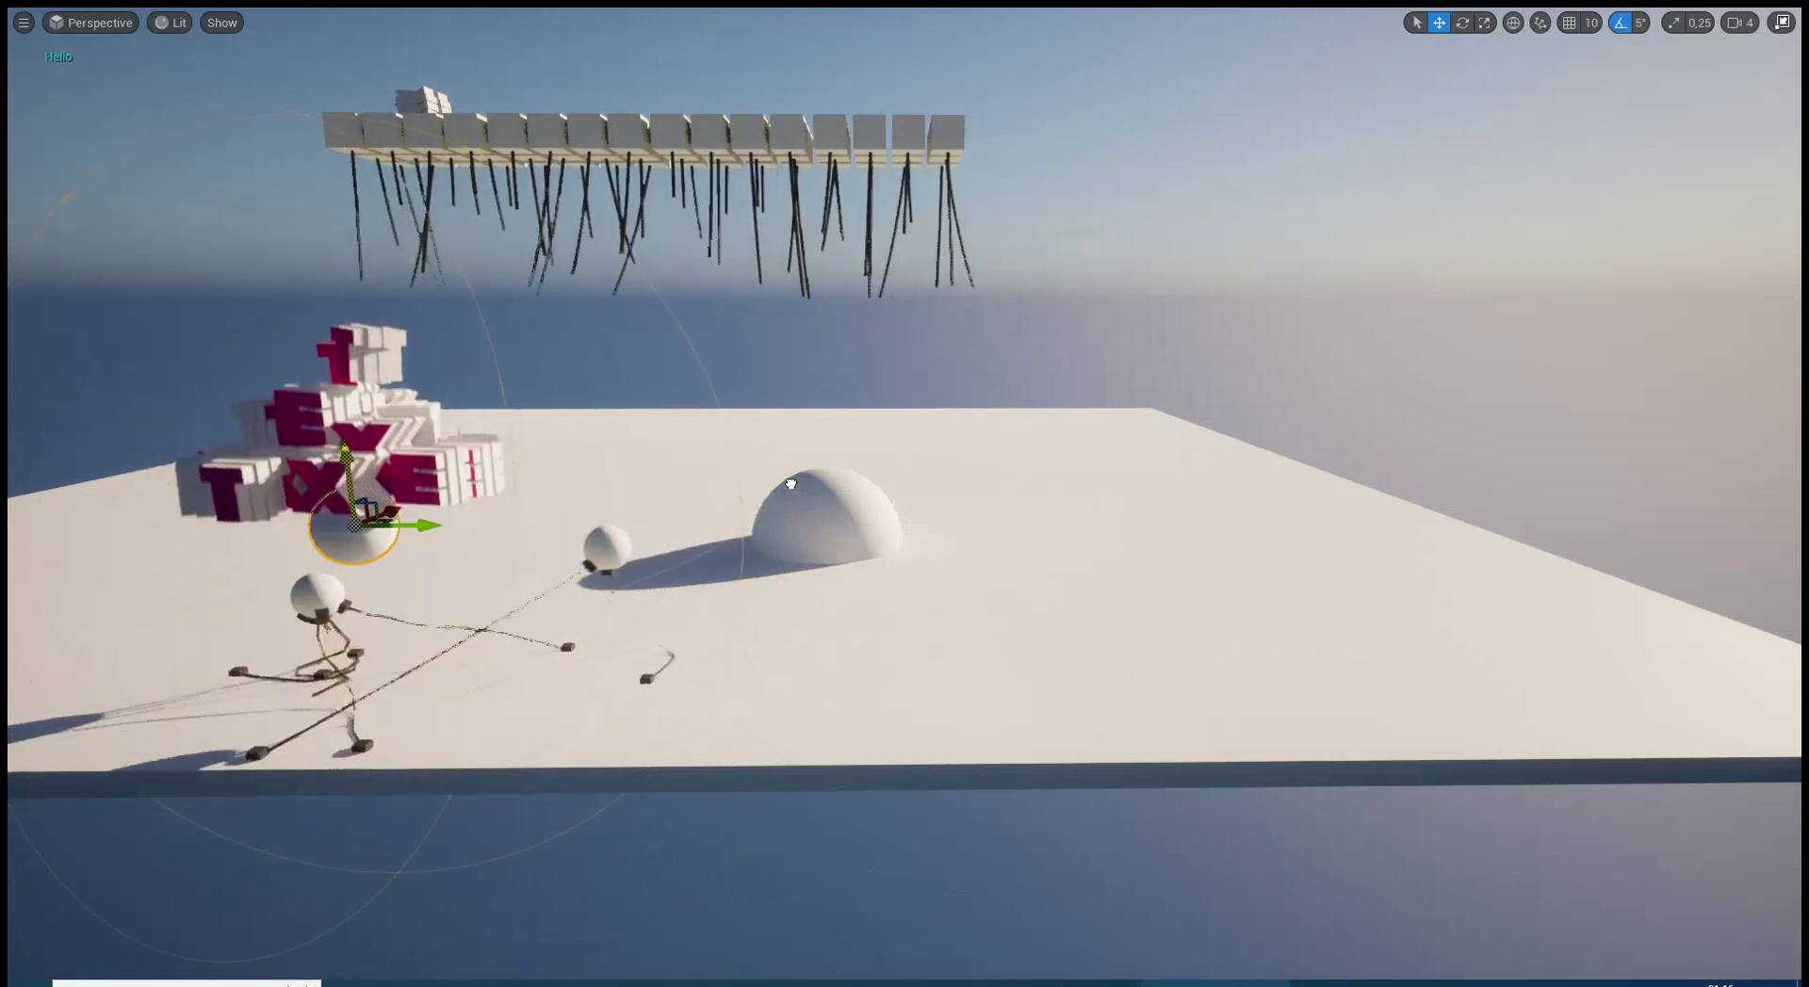
drag(381, 692, 1293, 429)
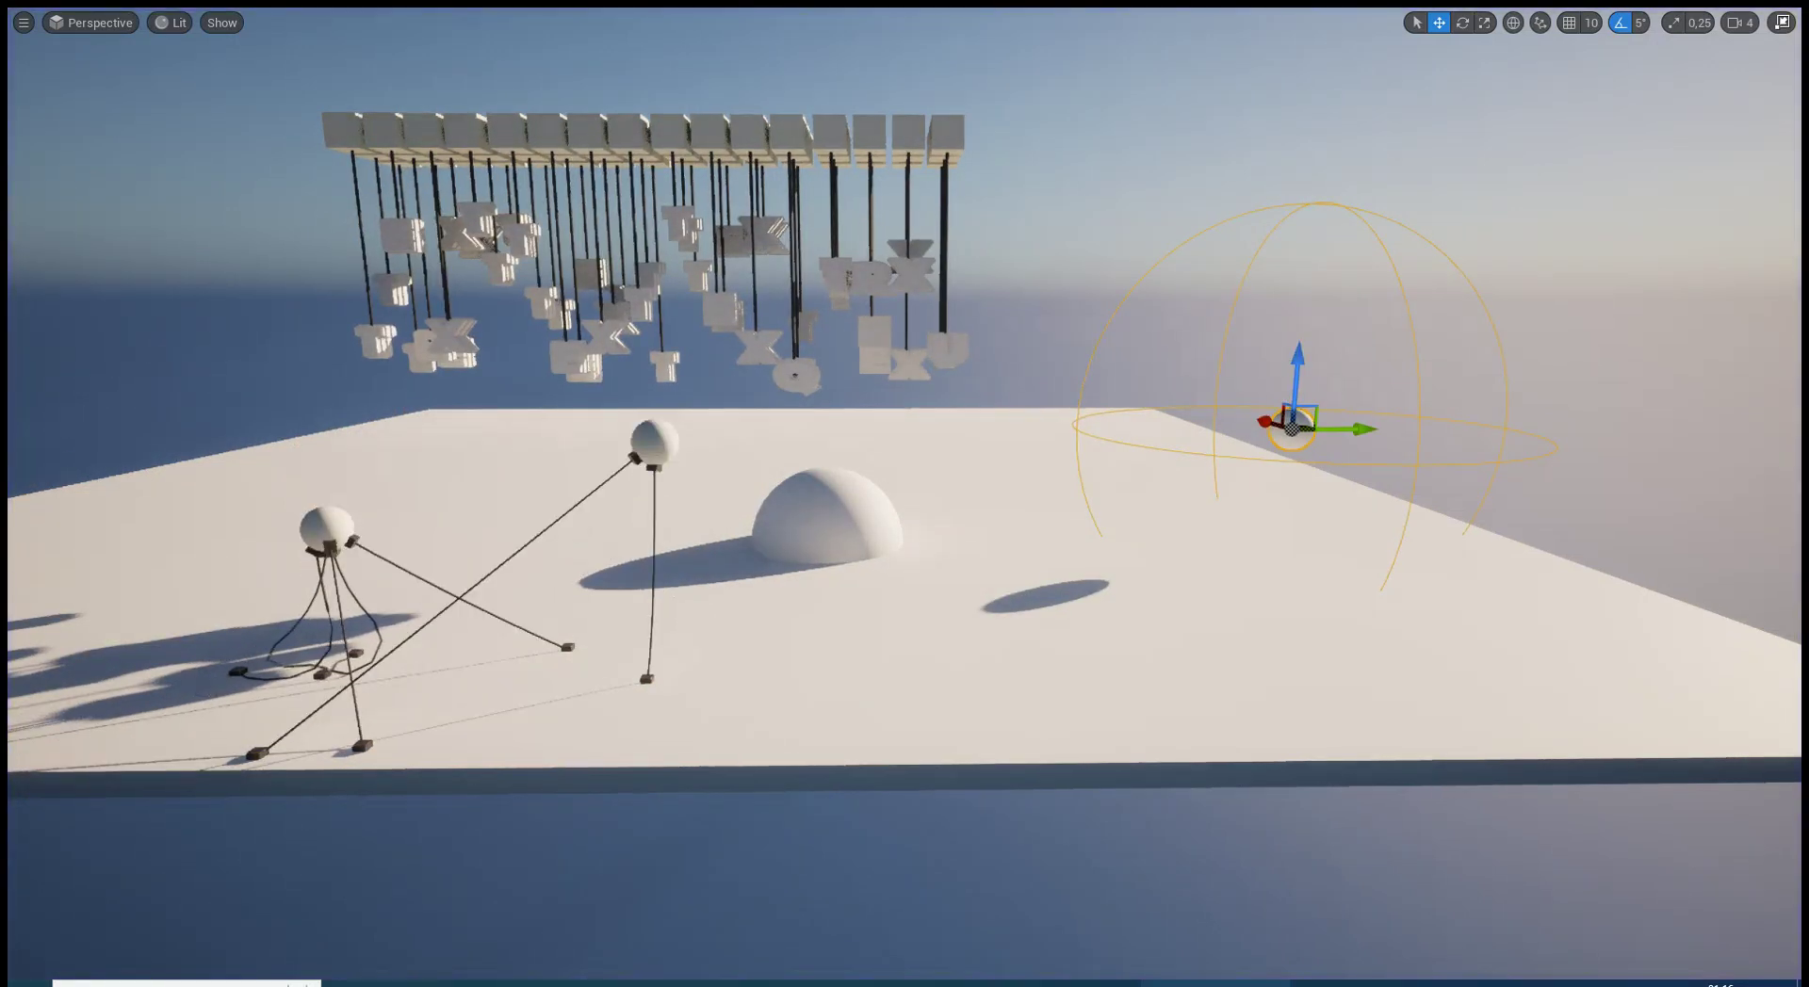
Stop the run, set In Sphere Radius to 150, and start fullscreen play
key(Escape)
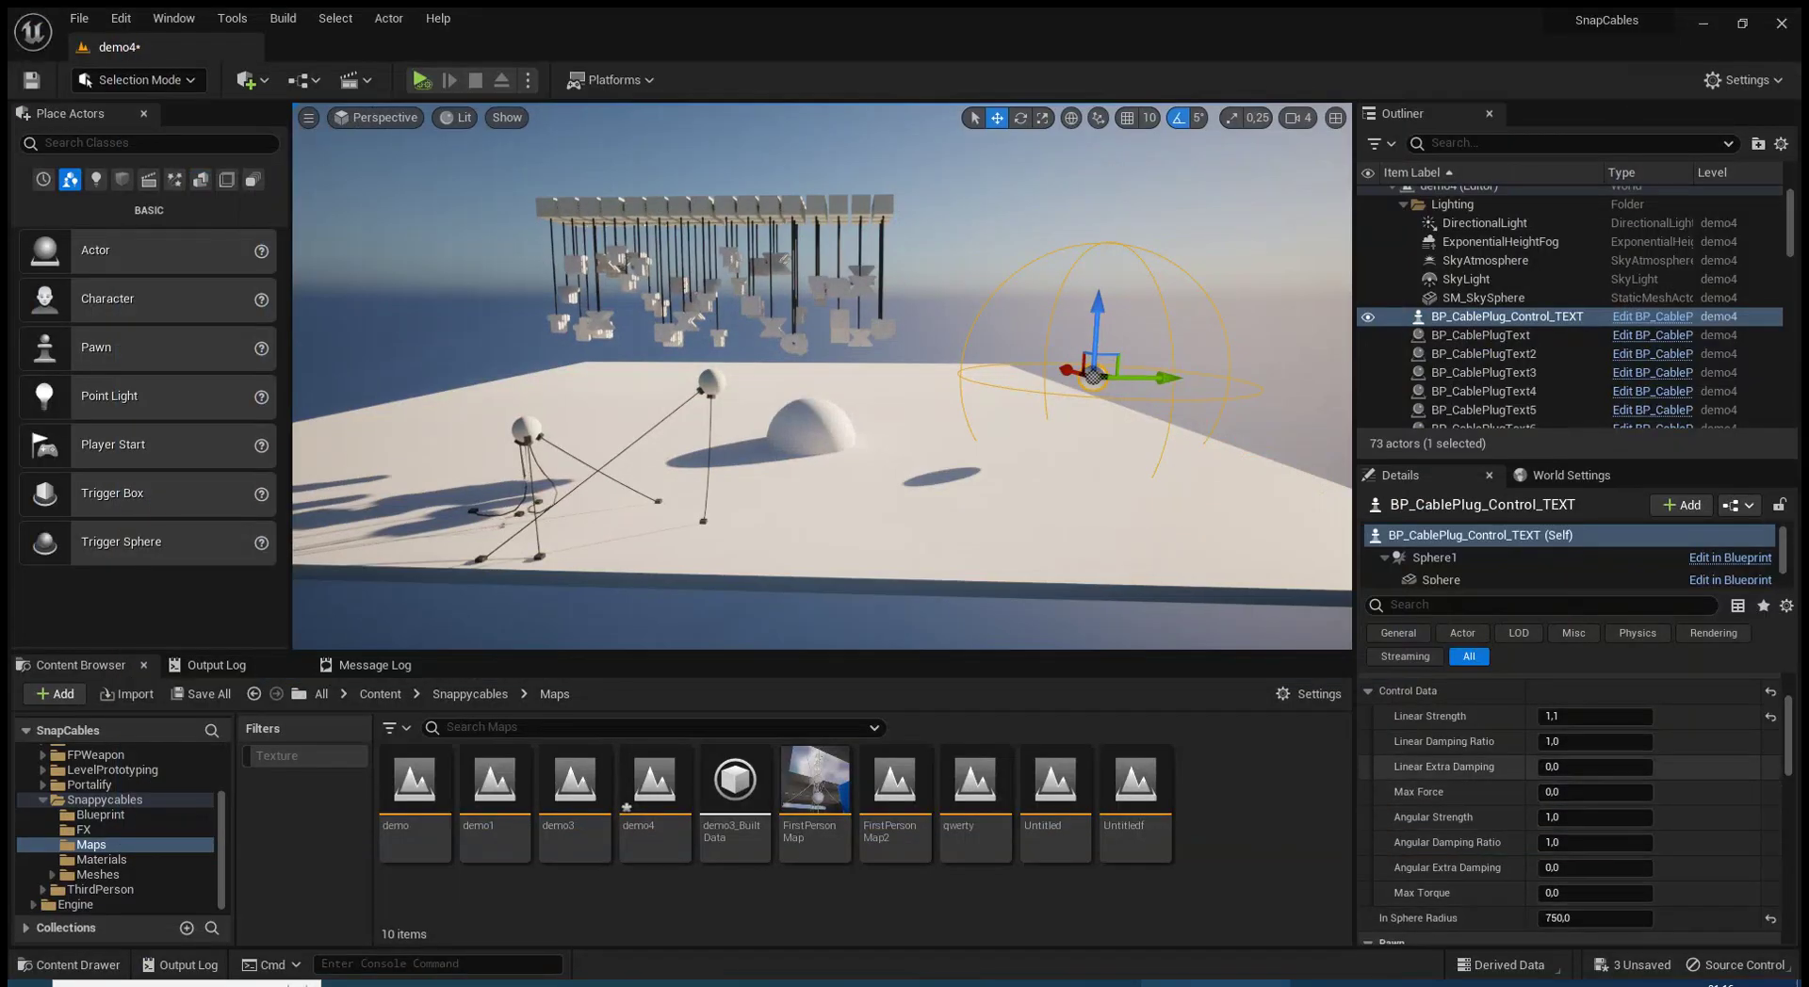
scroll(1592, 833, down, 2)
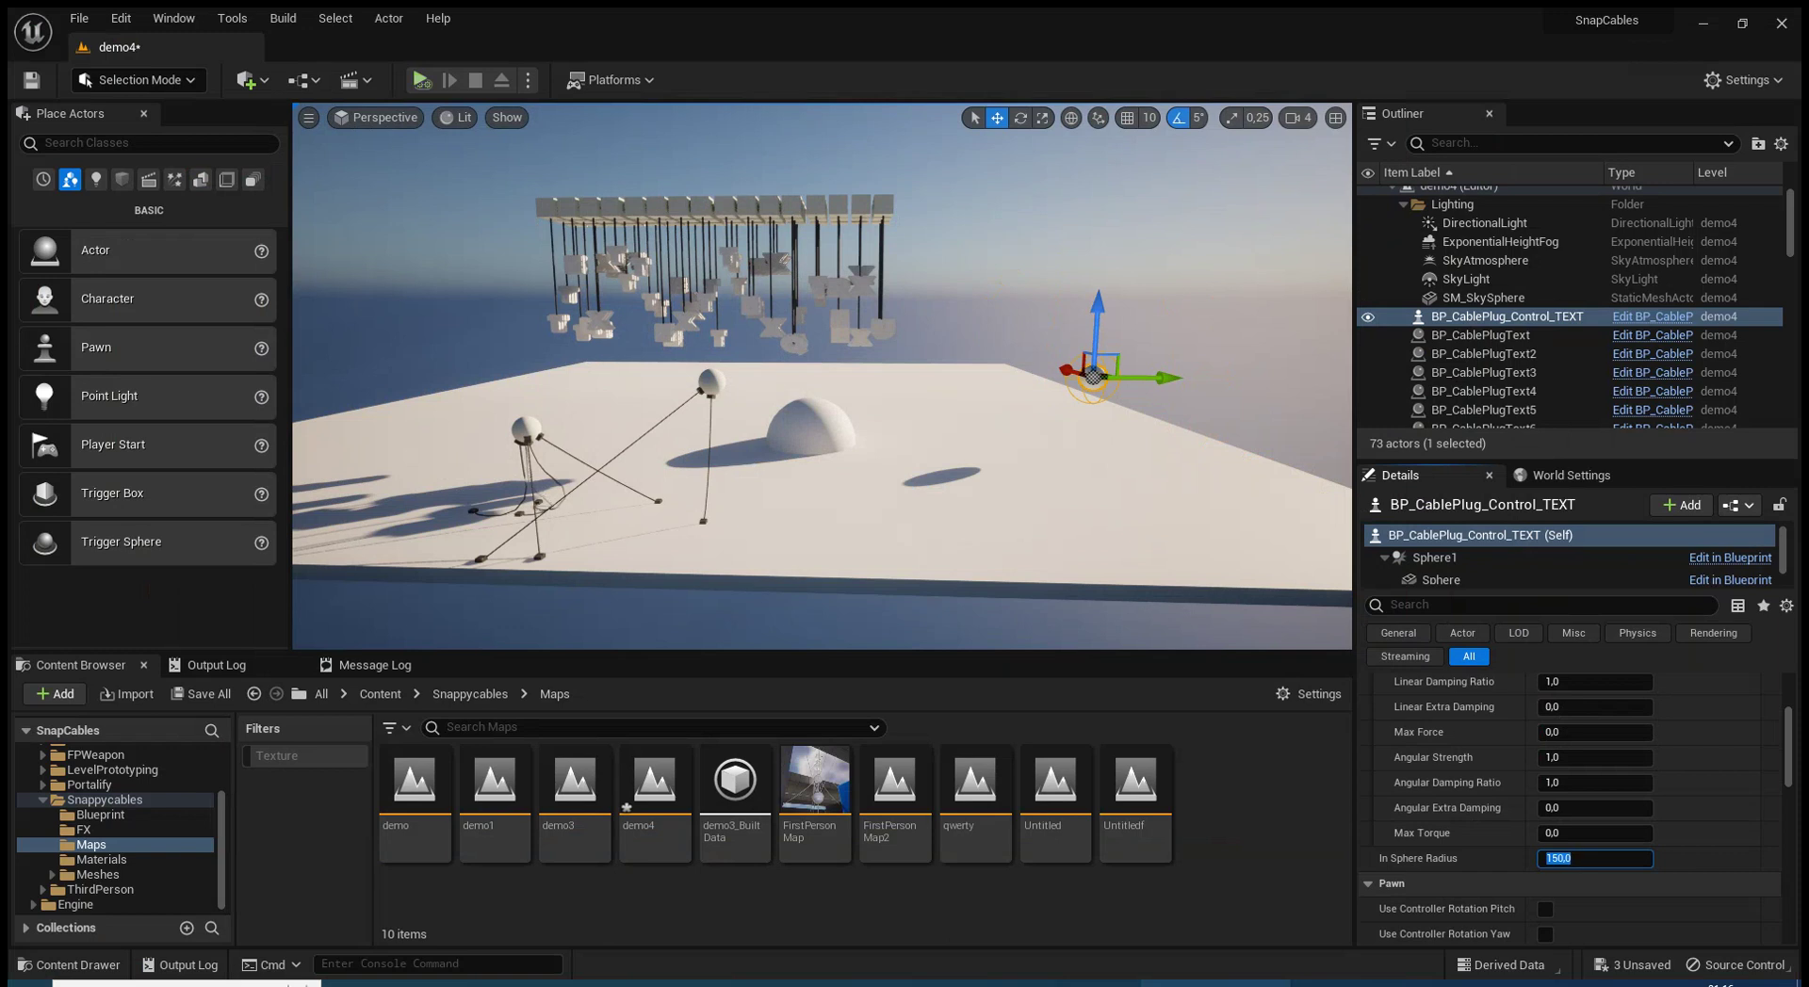
click(421, 80)
key(F11)
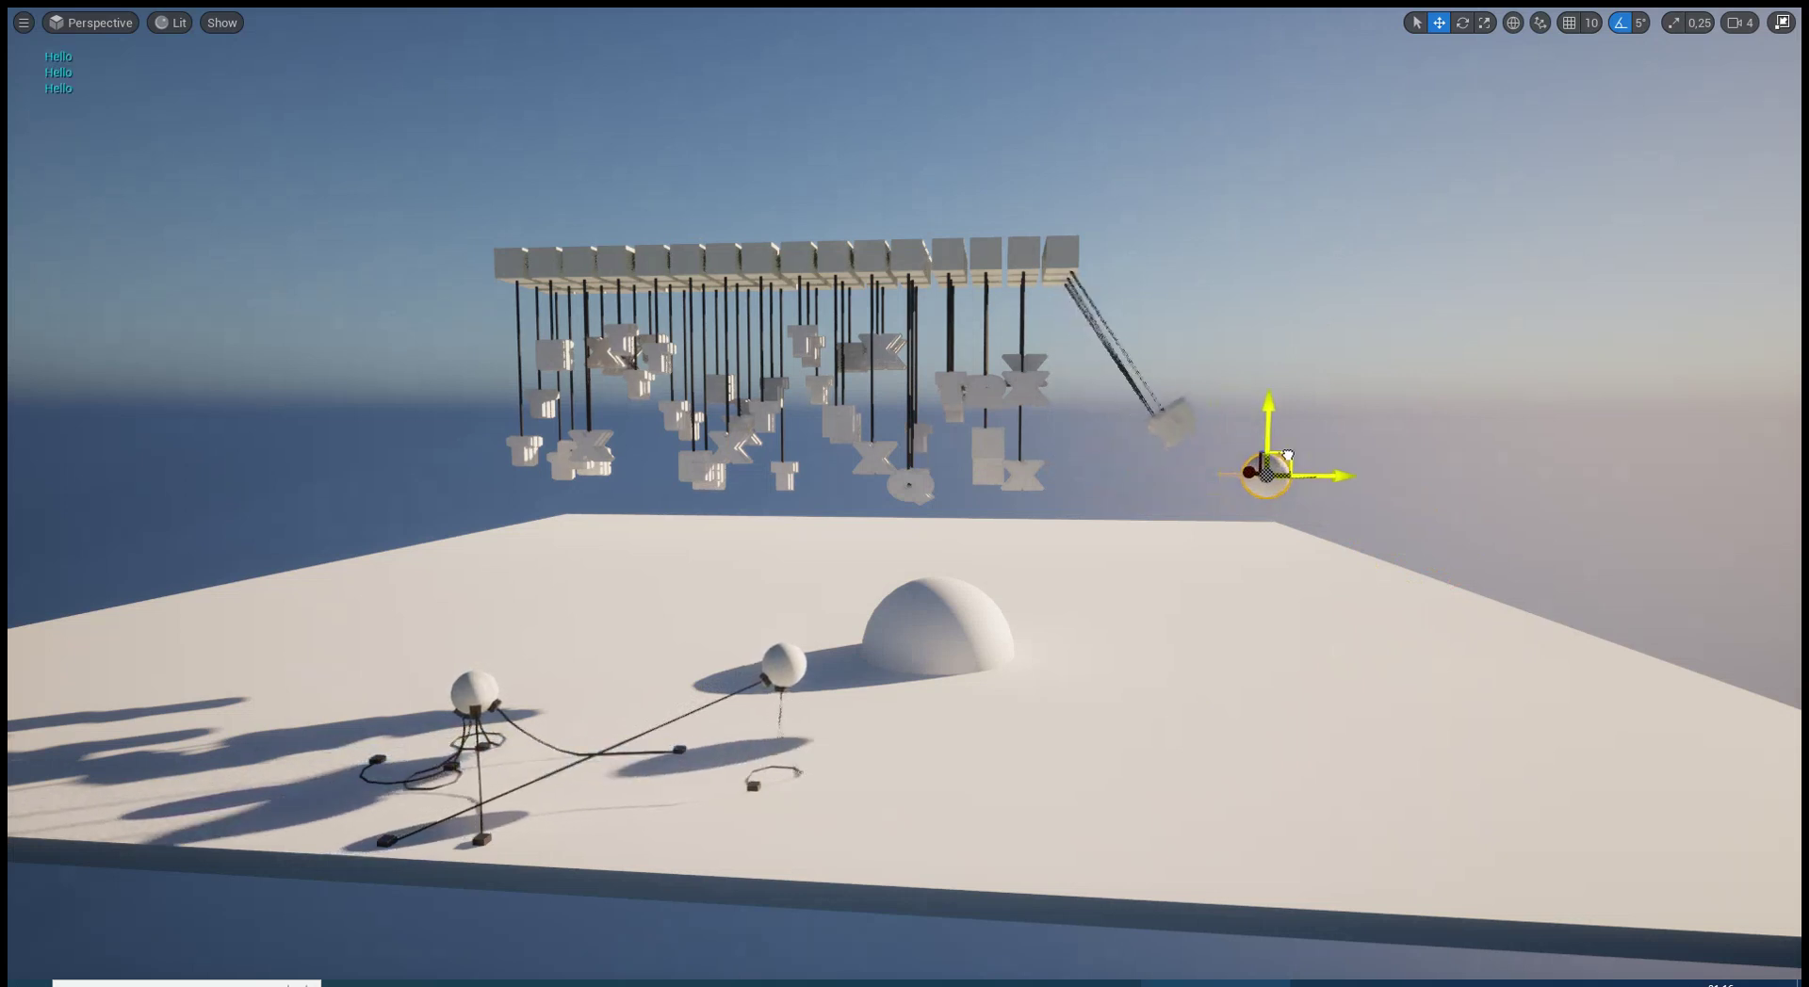
Drag the sphere over the dome and through the hanging letters, knocking blocks loose
drag(1221, 410, 1240, 492)
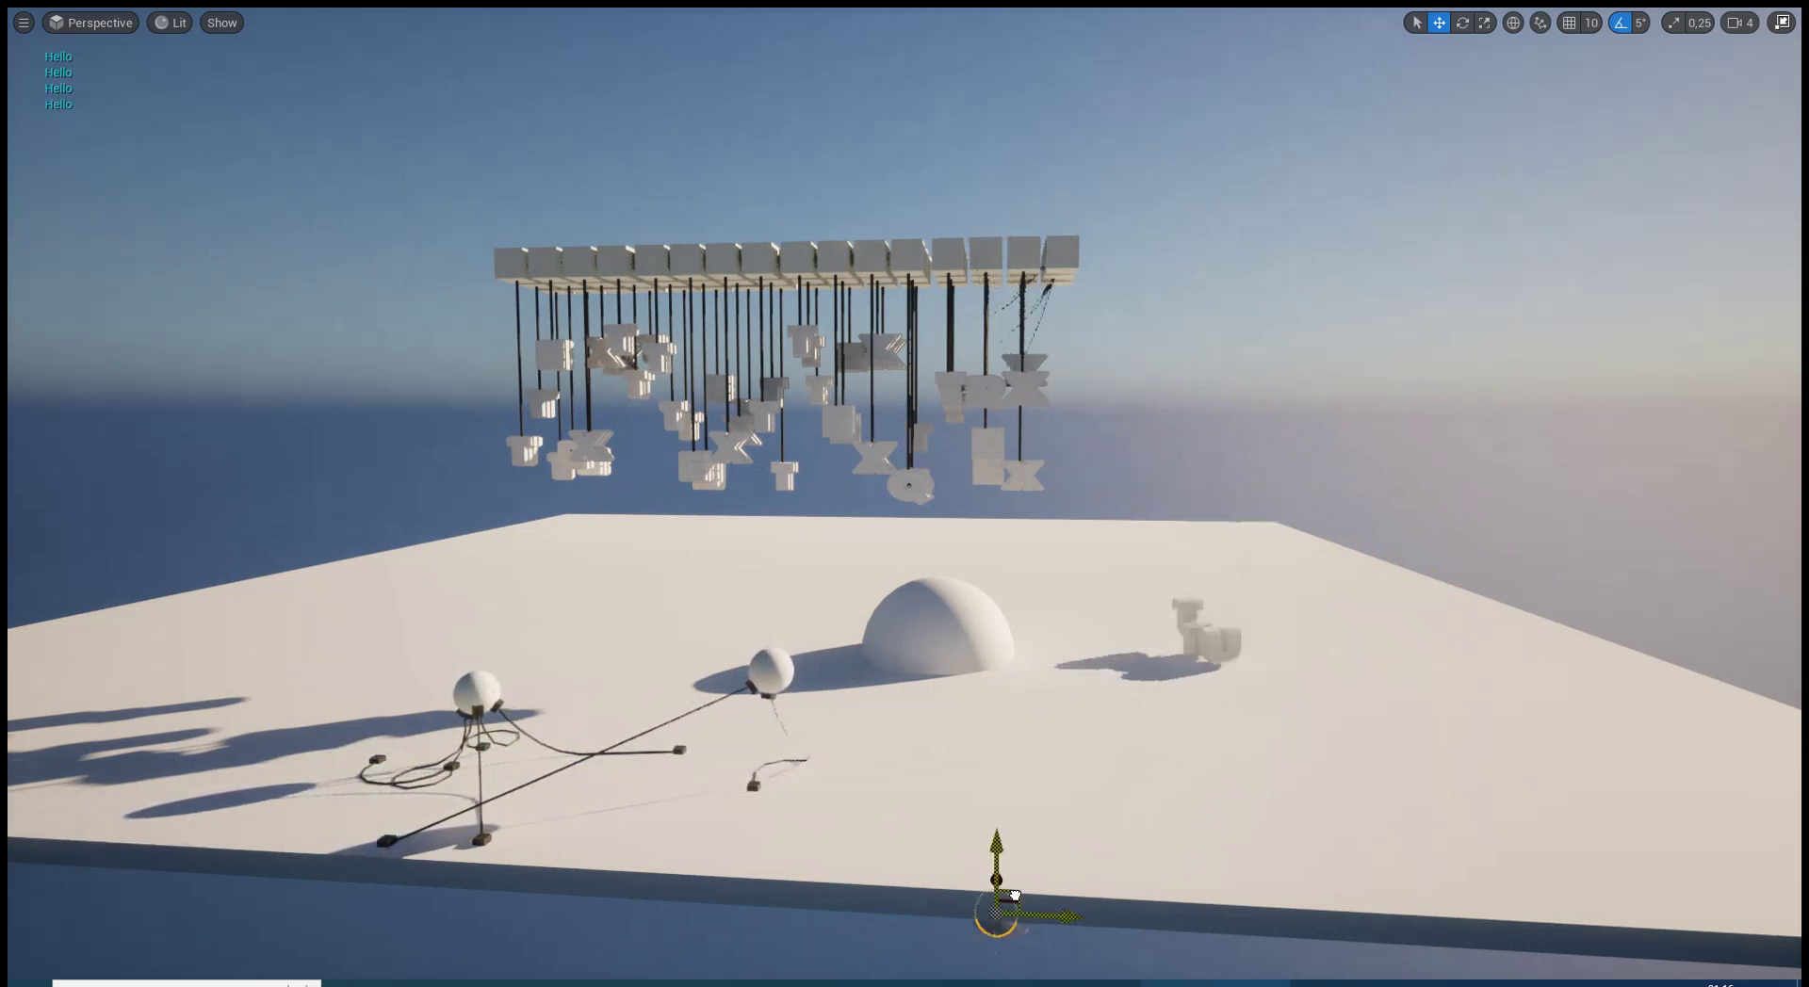
drag(1015, 895, 940, 600)
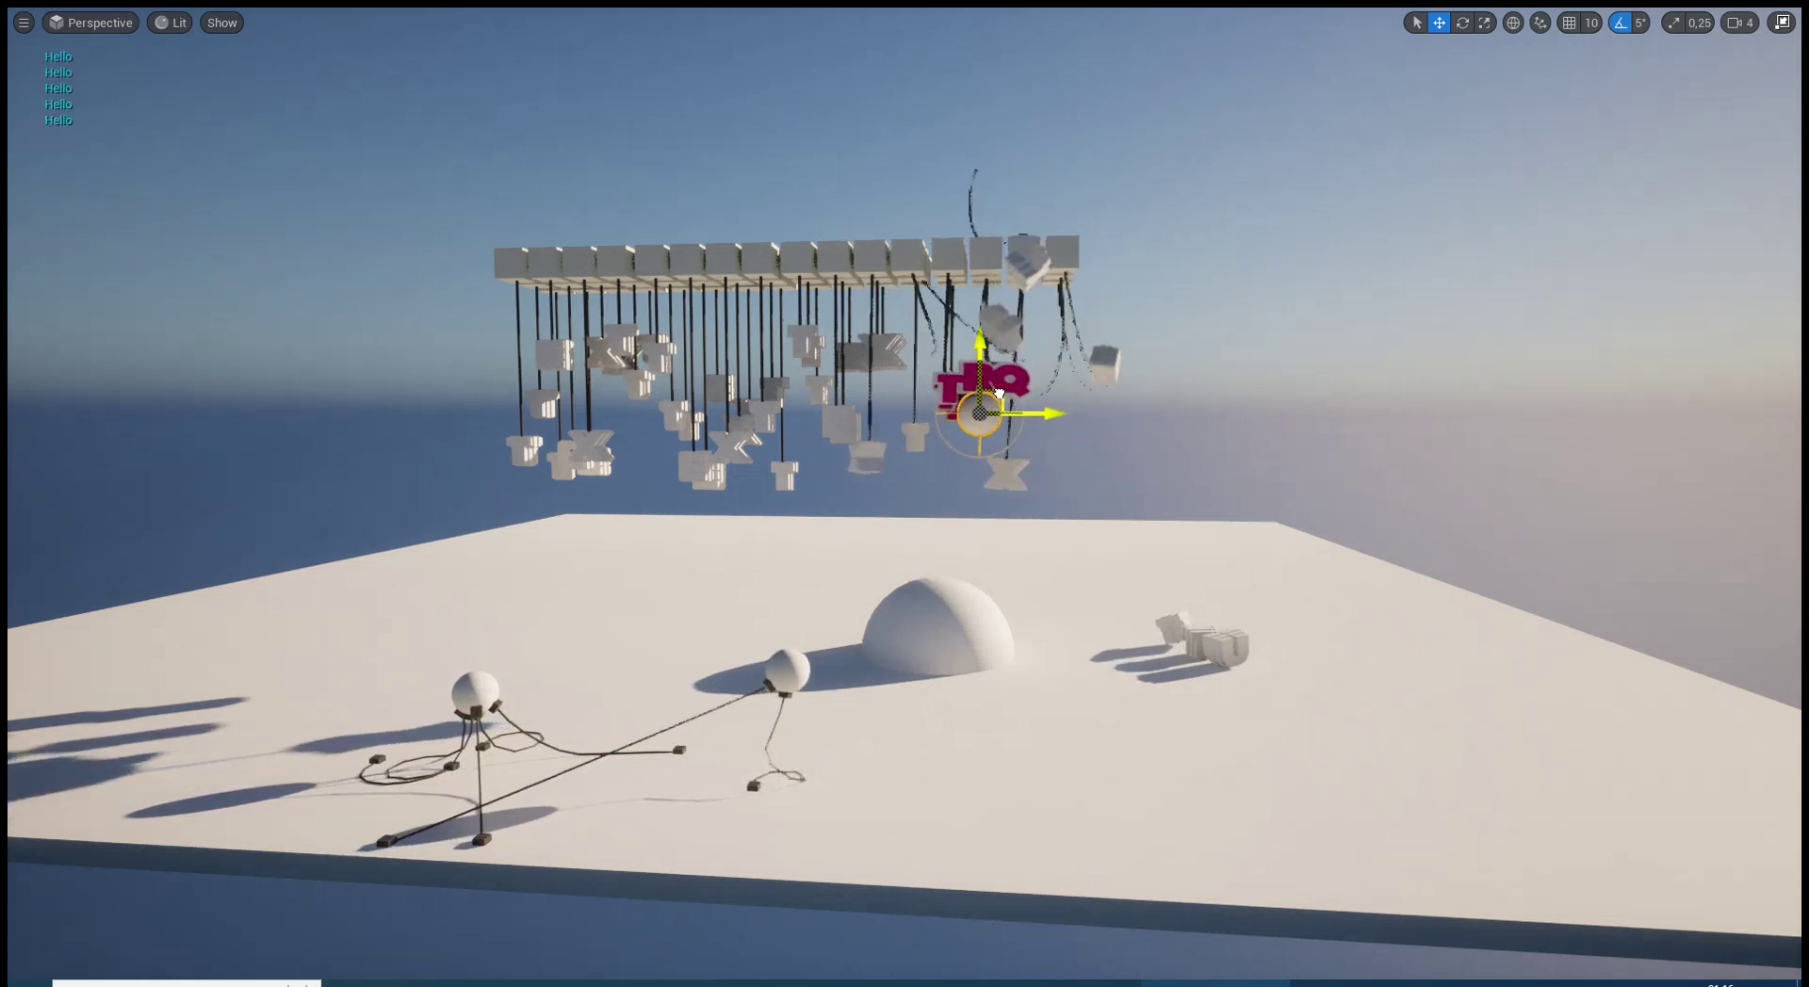
mouse_move(998, 392)
mouse_down()
mouse_move(868, 624)
mouse_move(810, 462)
mouse_up()
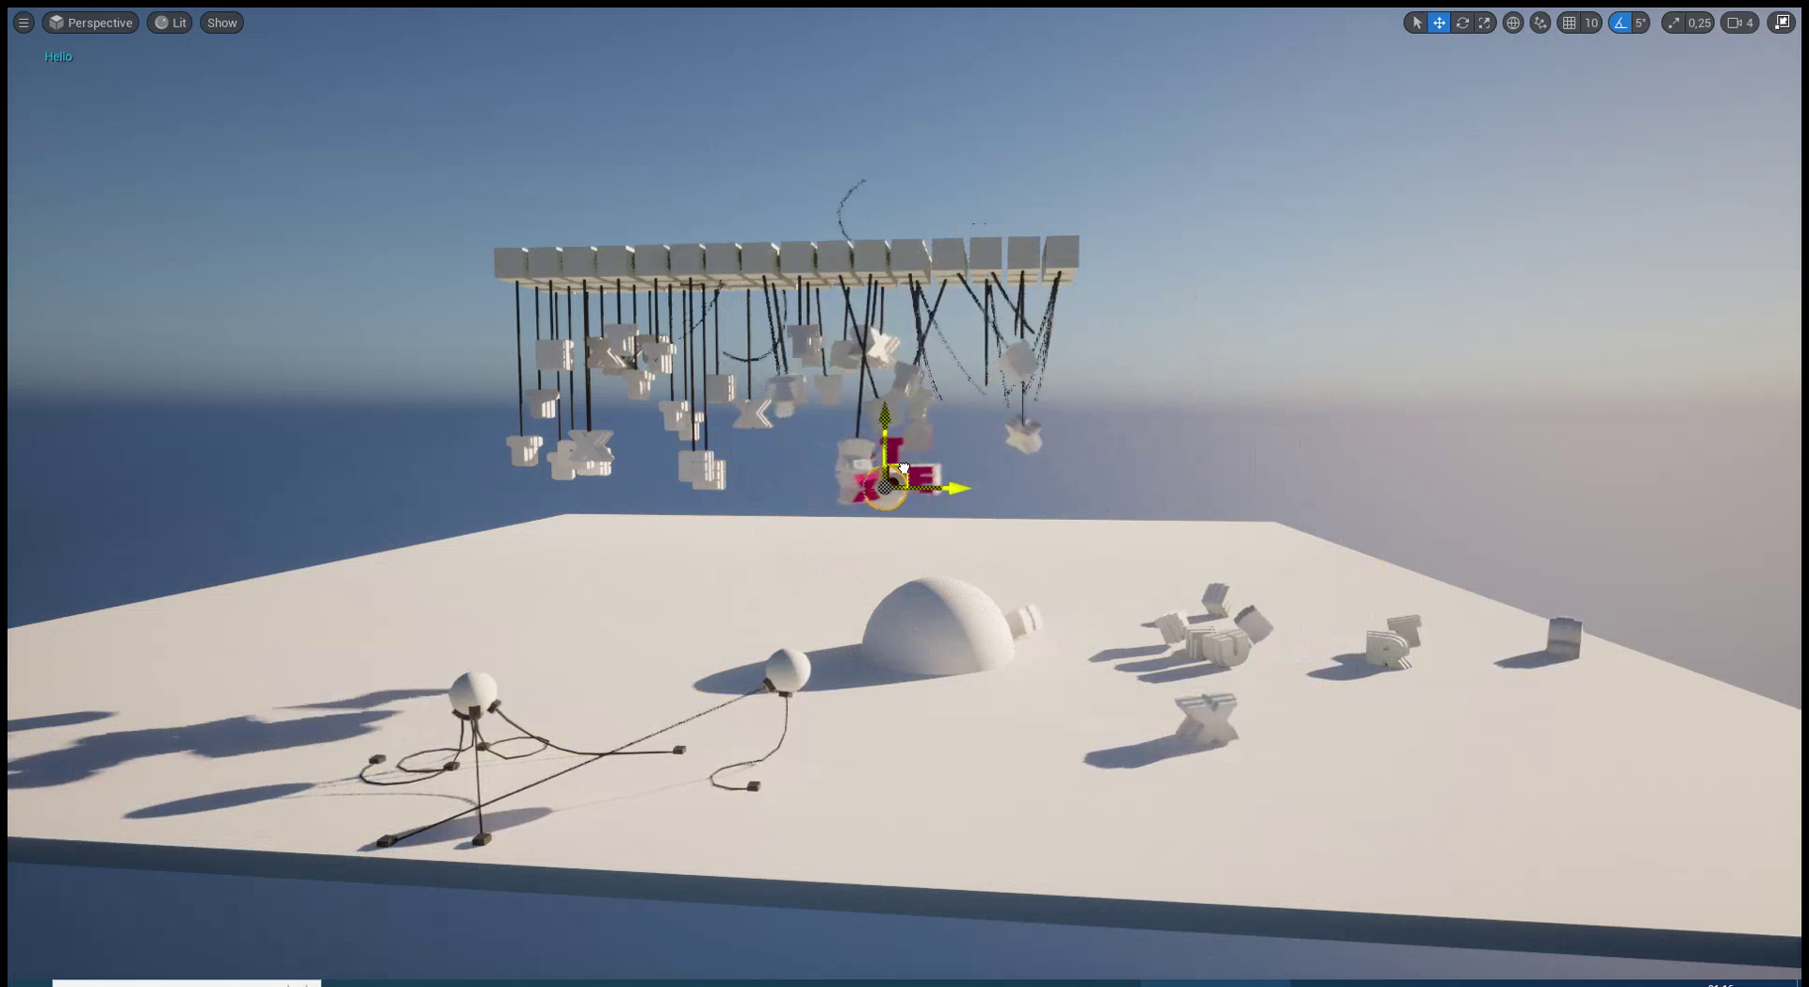
Swing the sphere to the right edge, stop play, and commit an In Sphere Radius of 1000
drag(810, 462, 1433, 524)
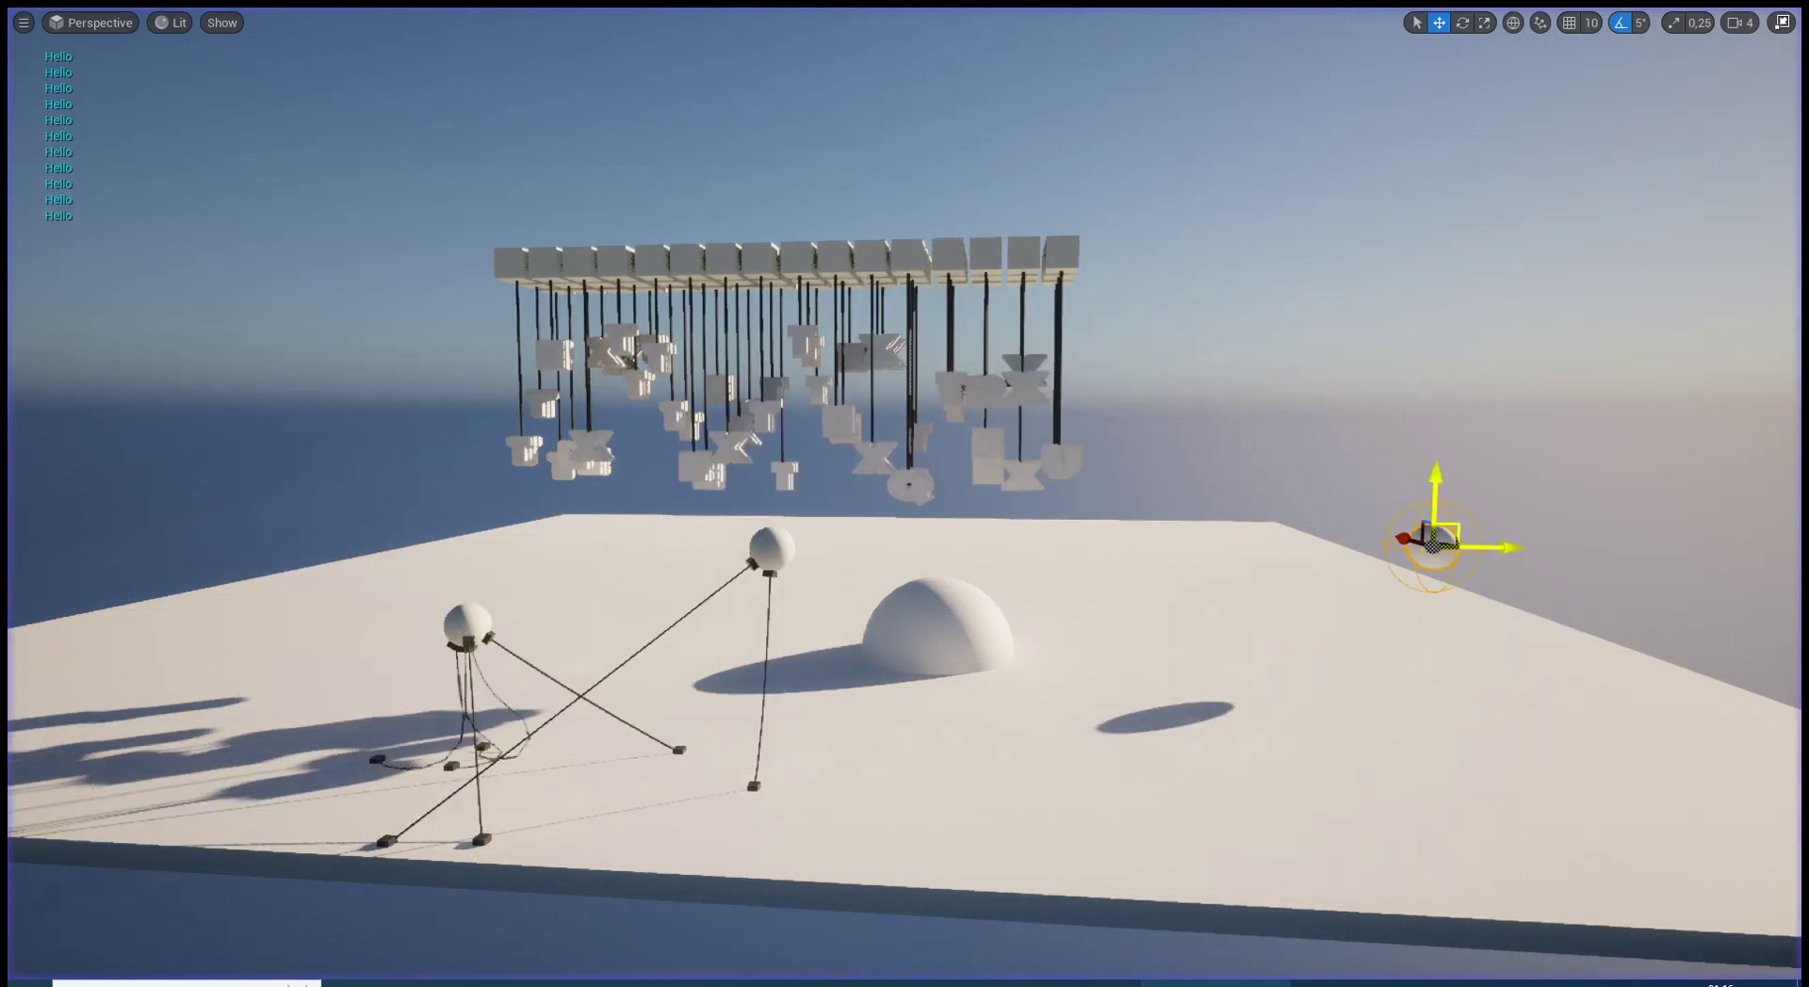
key(Escape)
text(1000)
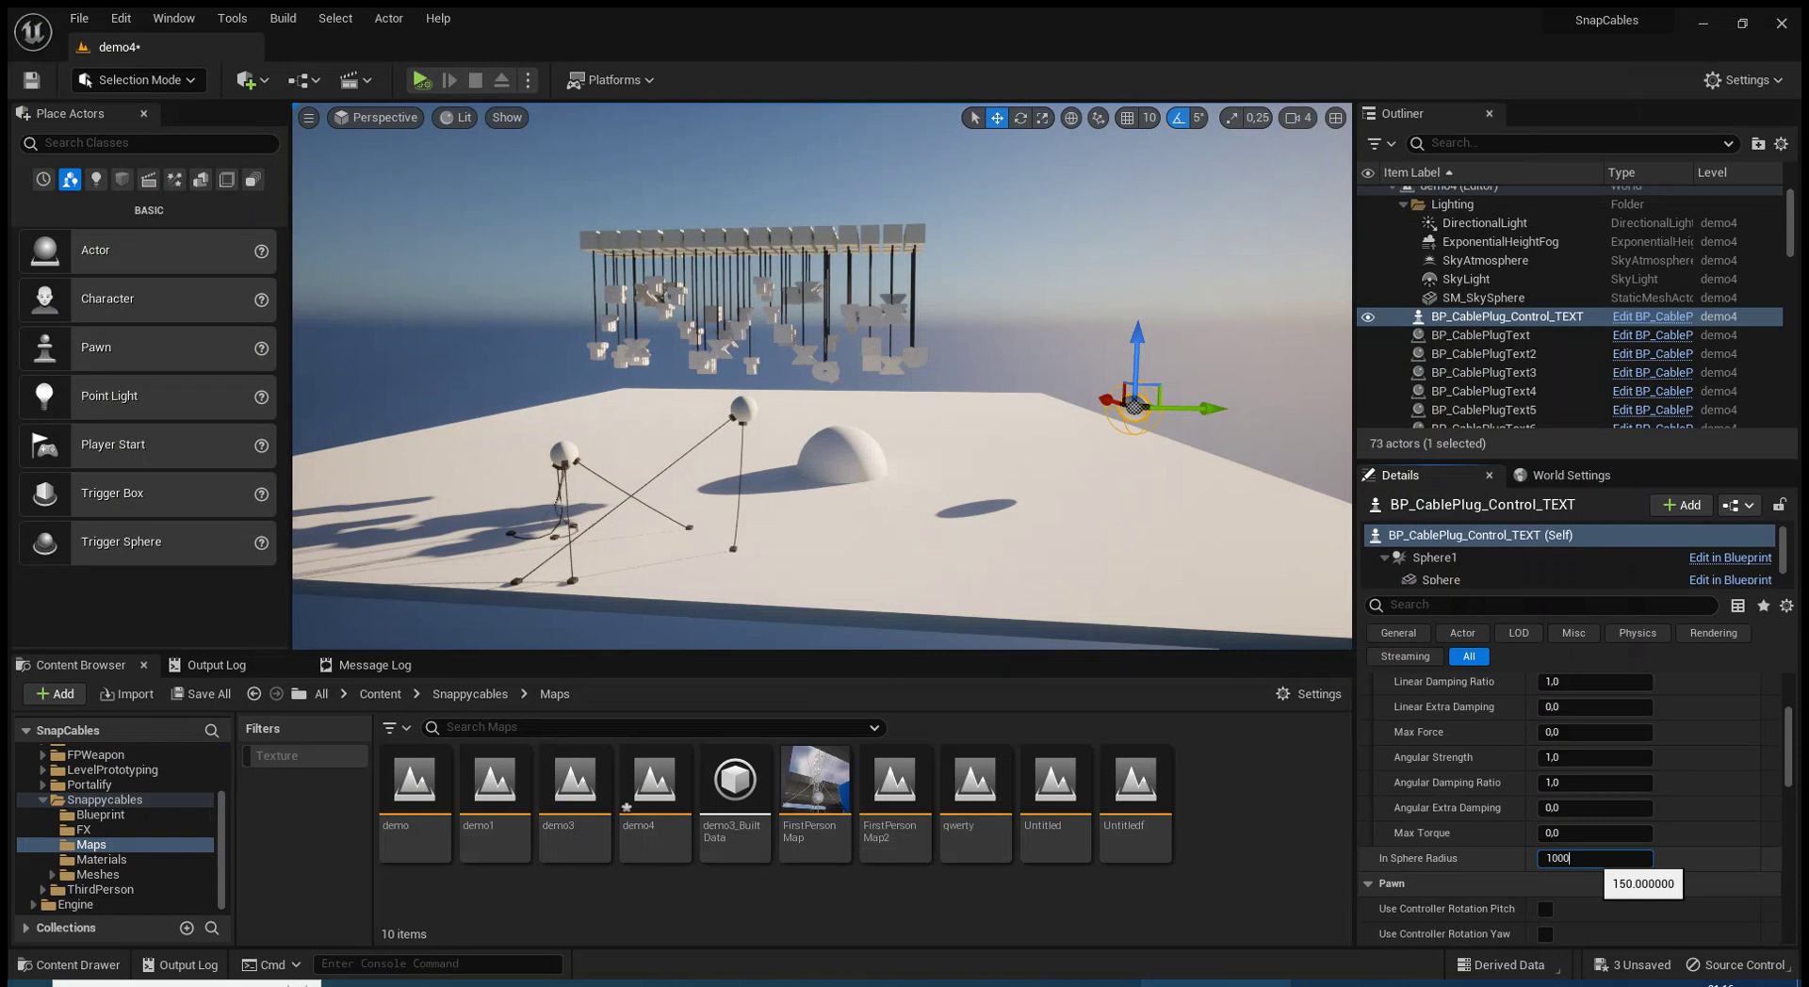
key(Return)
Play and sweep the sphere past the cables, pulling pink letters loose from afar
key(alt+p)
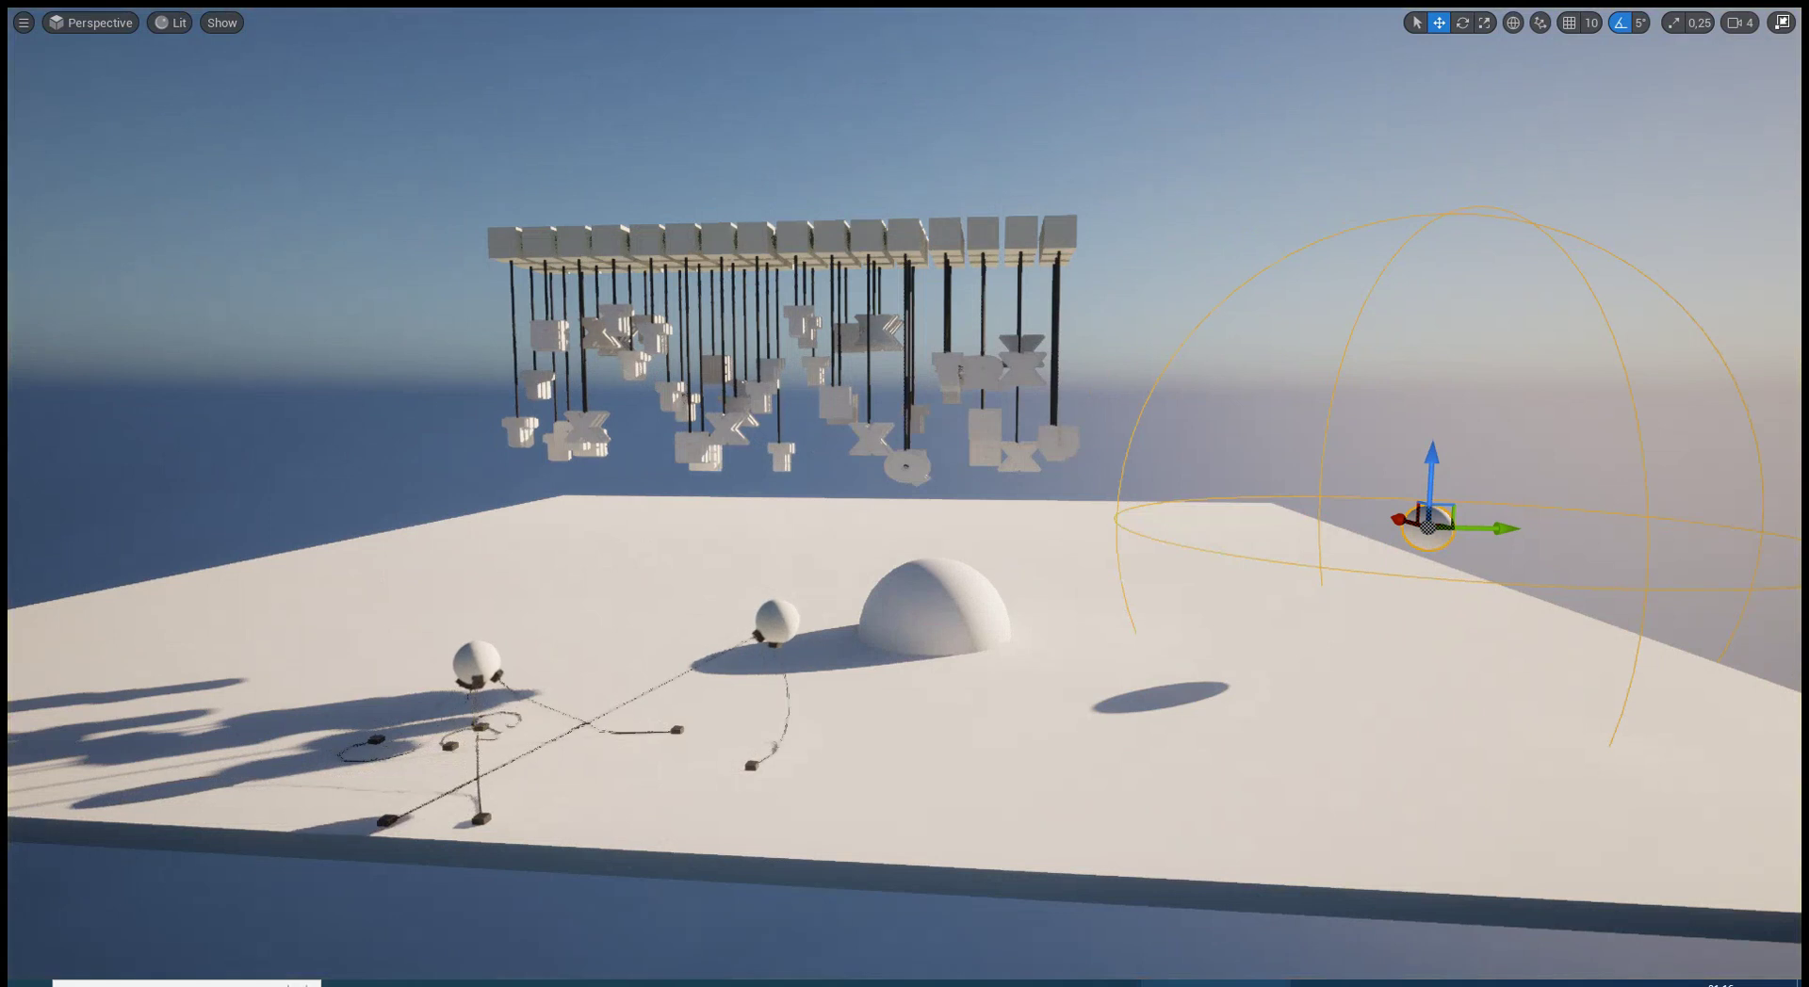
drag(1407, 474, 1449, 488)
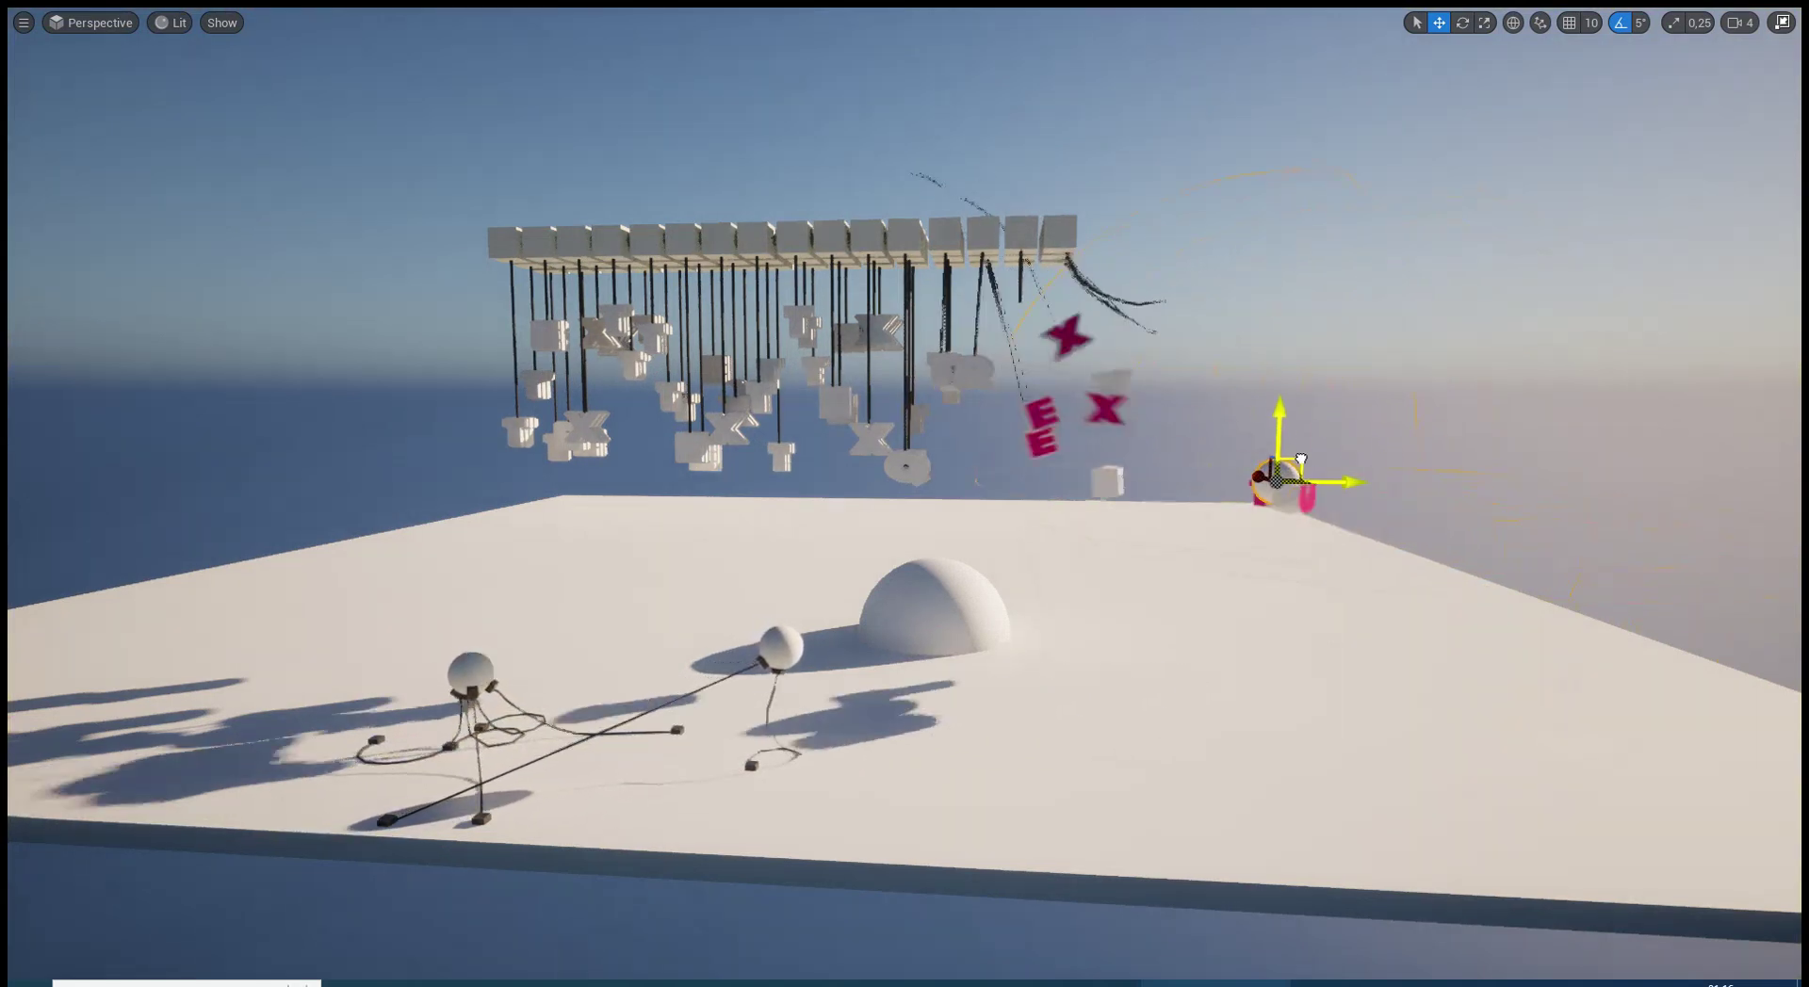
mouse_move(1345, 493)
mouse_down()
mouse_move(1372, 490)
mouse_move(1096, 434)
mouse_move(1131, 509)
mouse_move(947, 478)
mouse_move(810, 323)
mouse_move(796, 71)
mouse_move(448, 203)
mouse_move(457, 223)
mouse_move(852, 89)
mouse_move(957, 161)
mouse_move(1256, 254)
mouse_move(1147, 542)
mouse_move(984, 724)
mouse_move(695, 758)
mouse_up()
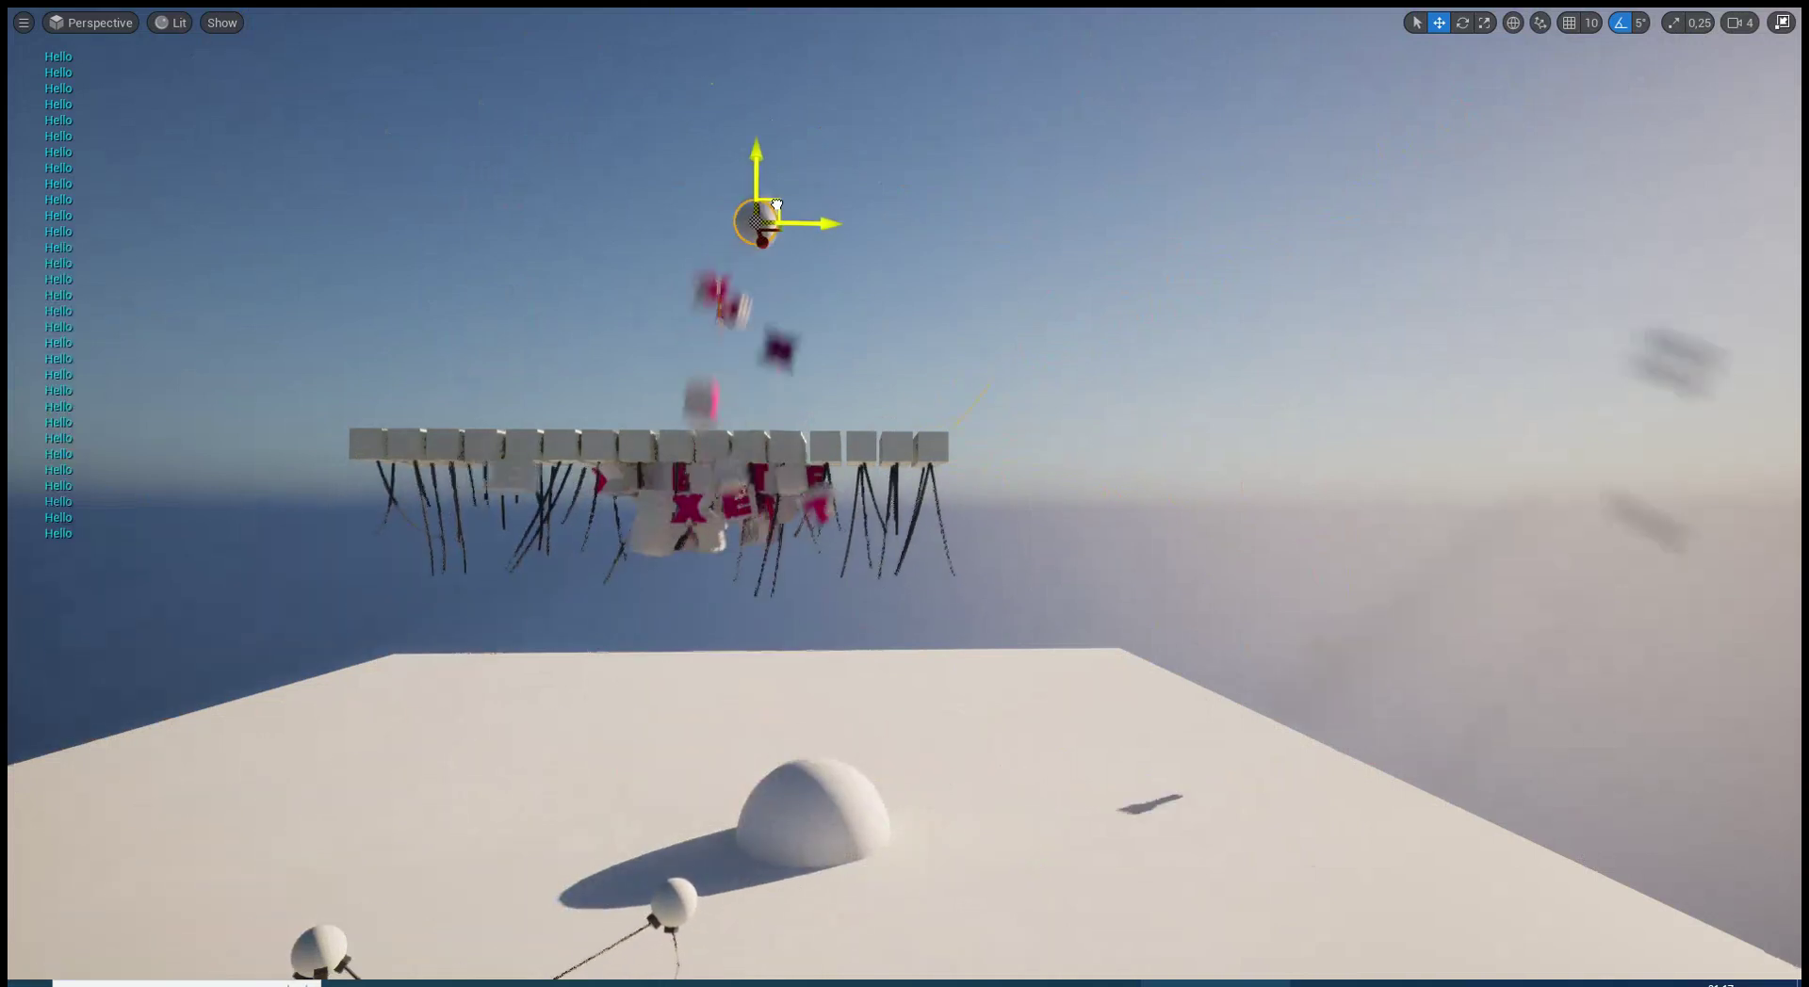